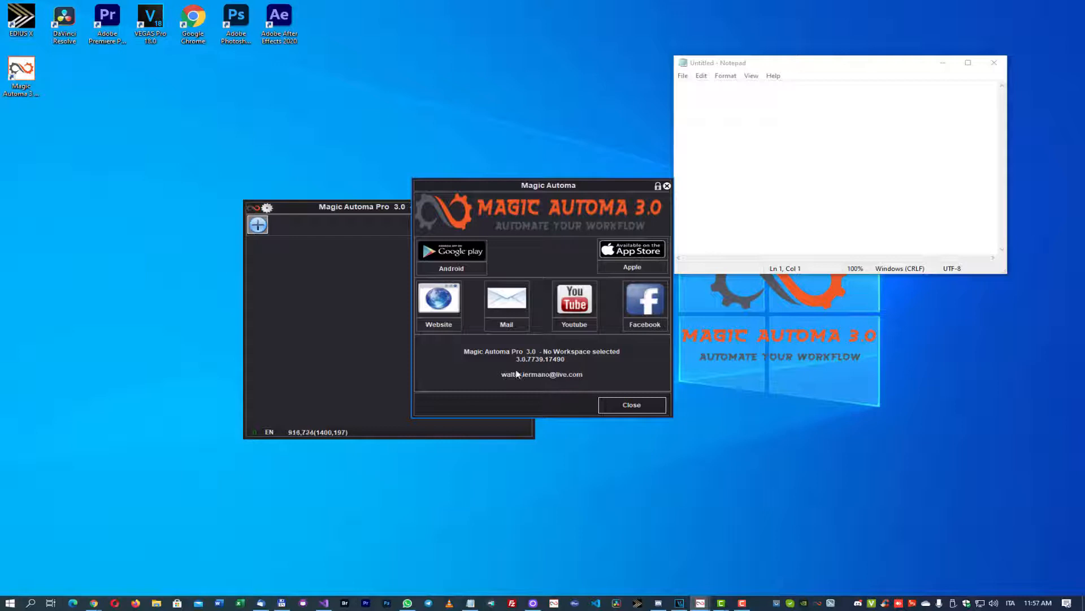
- Close the program information window and view the serial number activation details
{"action": "left_click", "coordinate": [631, 404]}
{"action": "left_click", "coordinate": [266, 207]}
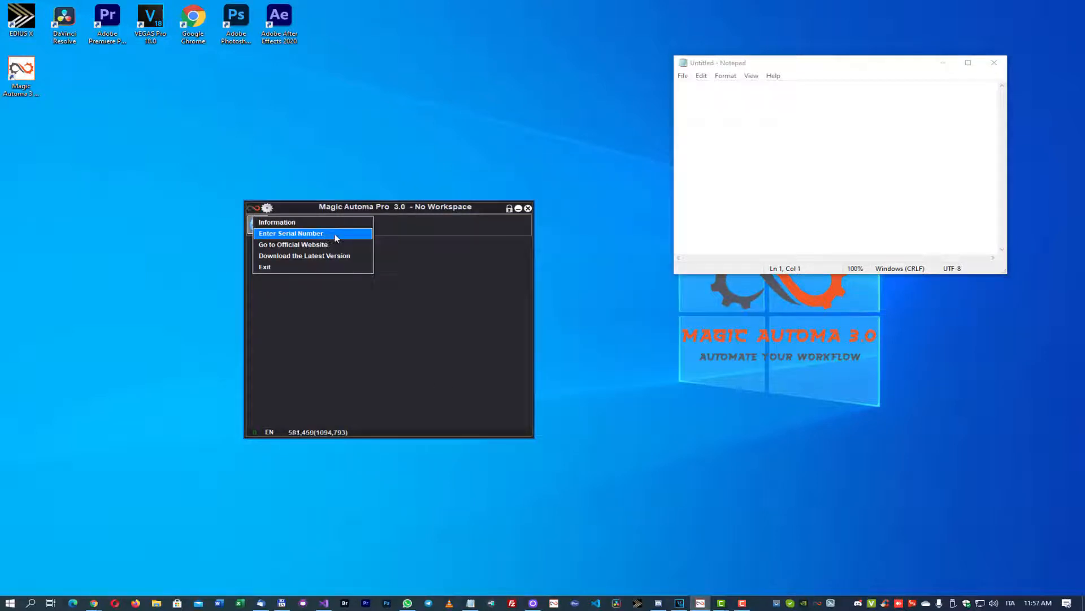
{"action": "left_click", "coordinate": [336, 234]}
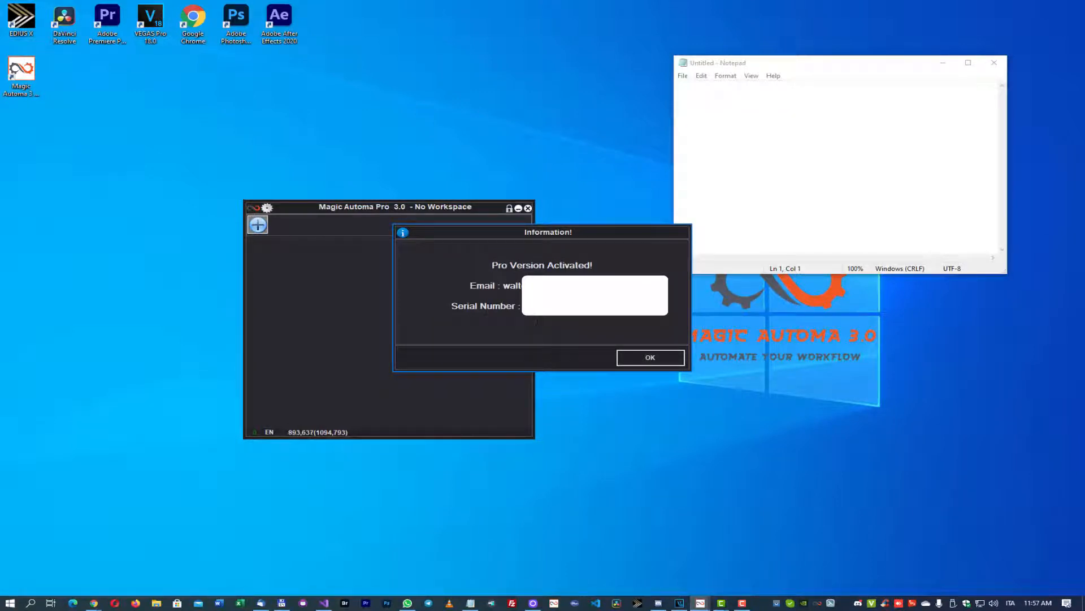
{"action": "key", "text": "Return"}
- Check the installed version against the online version and request the download of the latest version
{"action": "left_click", "coordinate": [258, 224]}
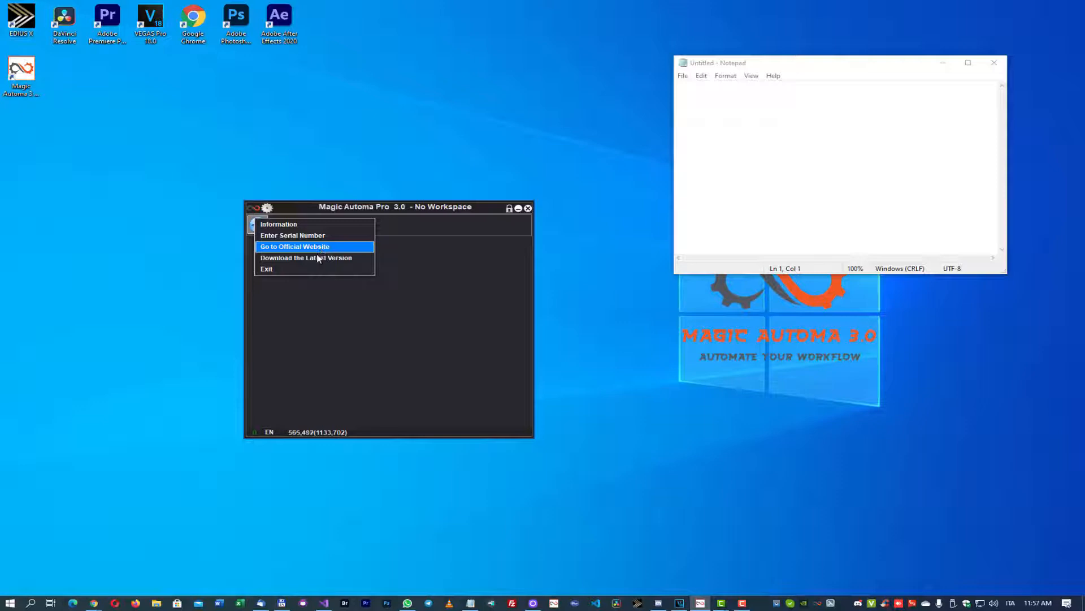
{"action": "left_click", "coordinate": [314, 263]}
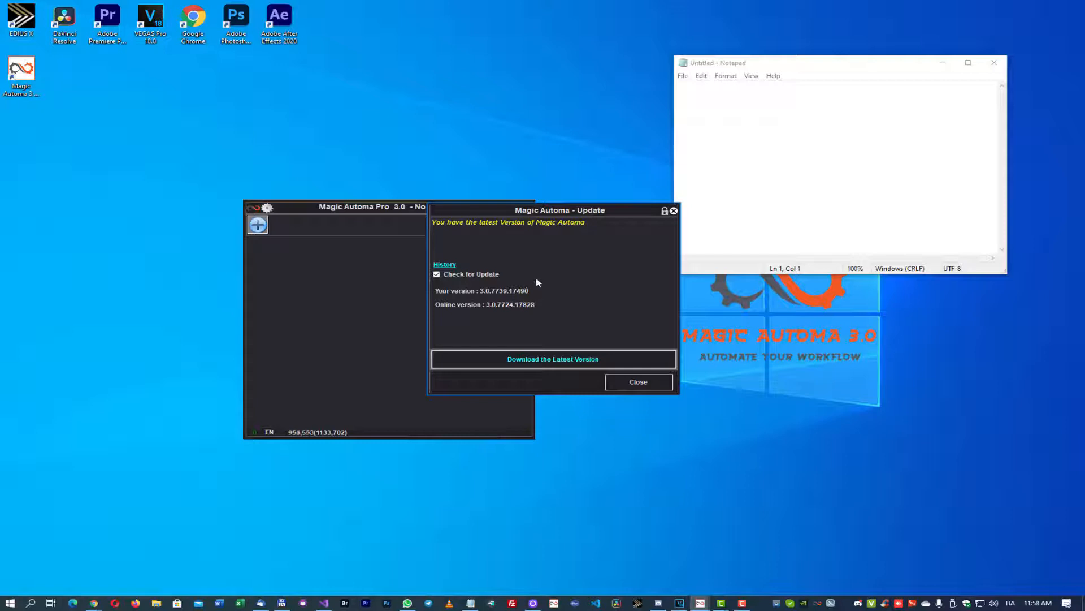
{"action": "left_click", "coordinate": [557, 360]}
{"action": "left_click", "coordinate": [555, 359]}
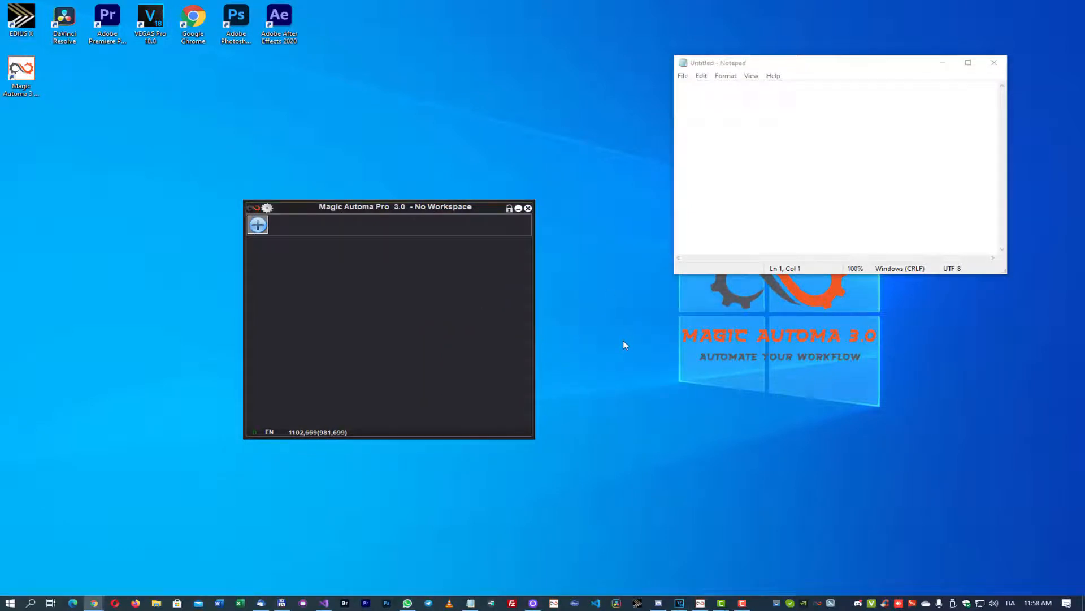
{"action": "left_click", "coordinate": [255, 208]}
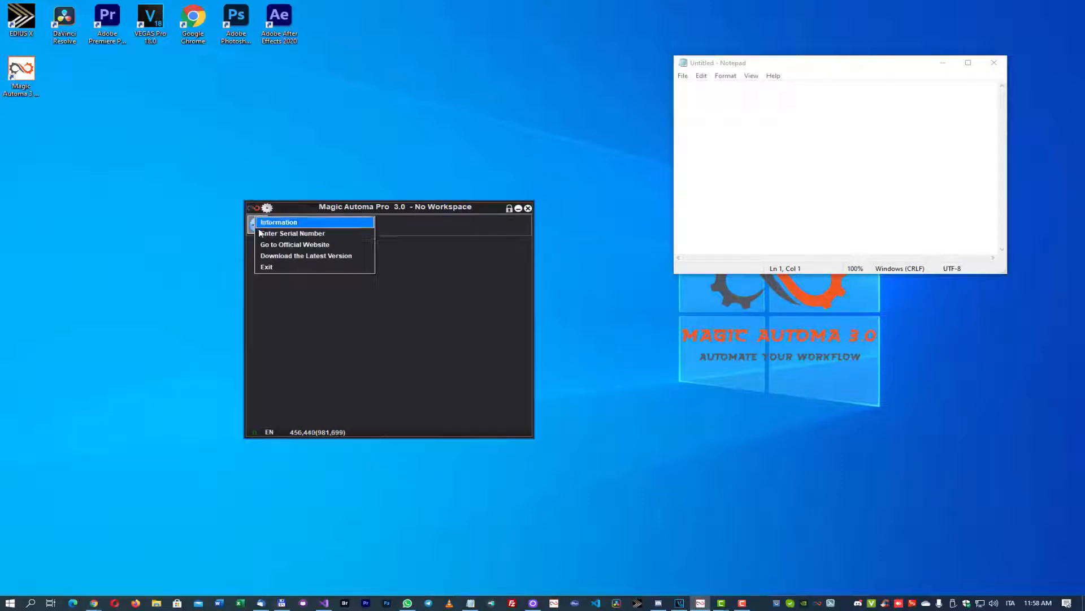
{"action": "left_click", "coordinate": [273, 267]}
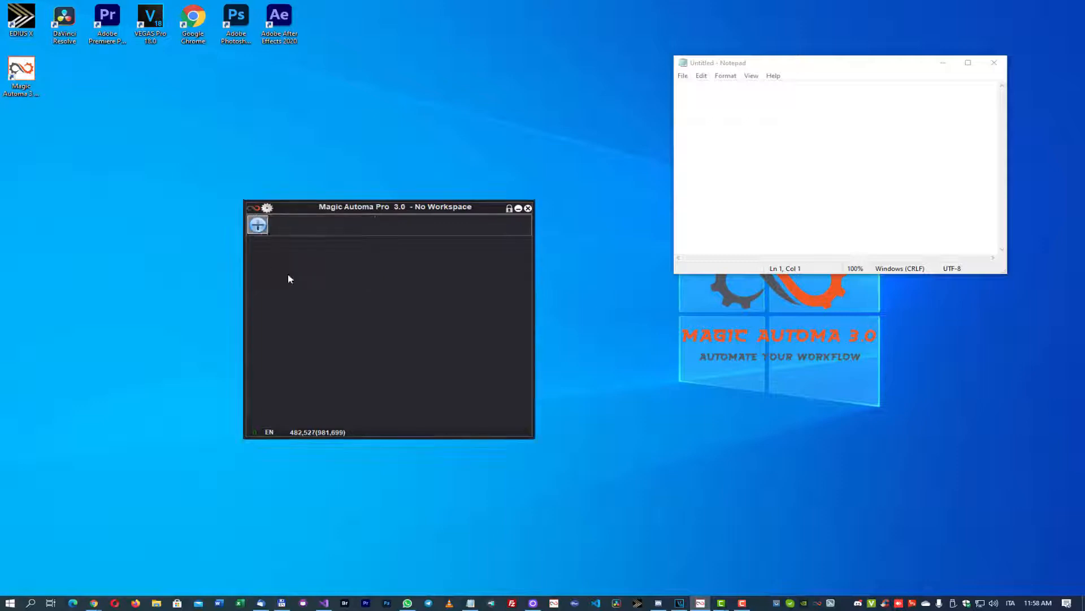
{"action": "left_click", "coordinate": [644, 313]}
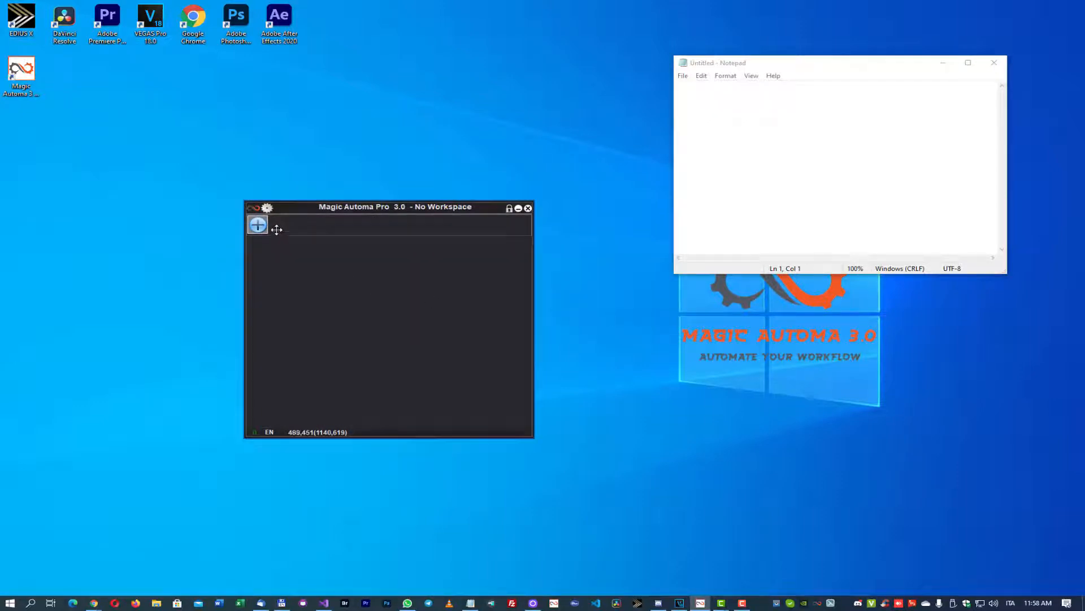
- Examine the customization options of the Blue preset in Macro Style Management, and close them without changes
{"action": "left_click", "coordinate": [268, 208]}
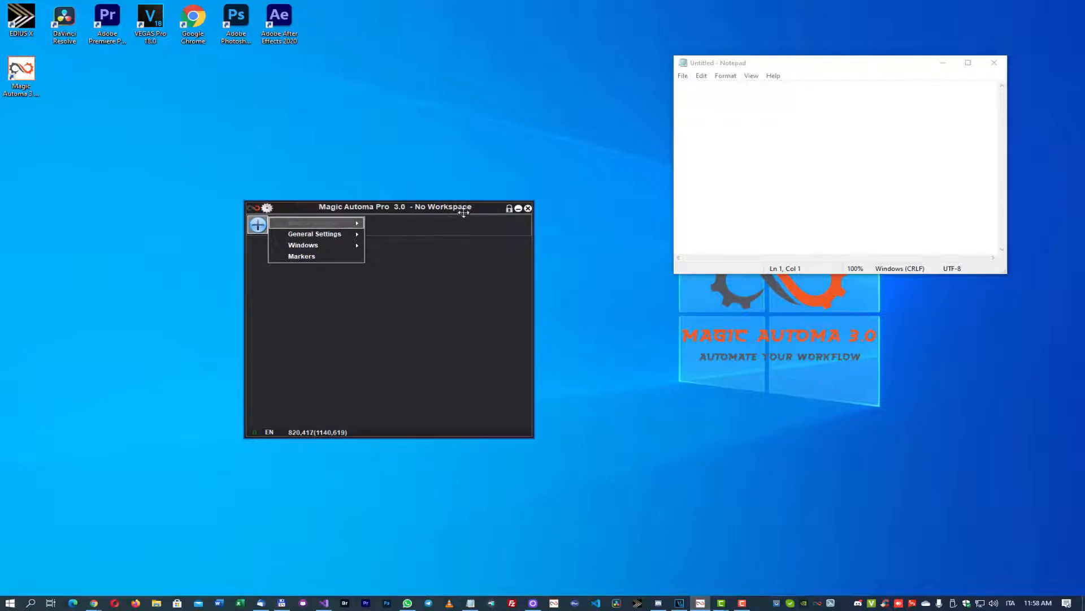
{"action": "left_click", "coordinate": [341, 236]}
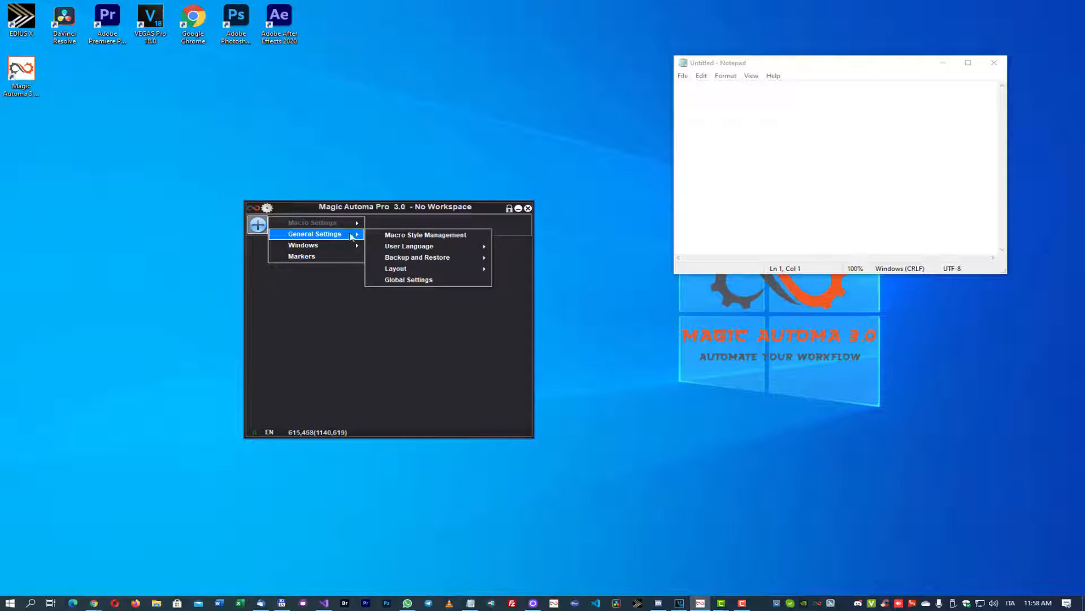
{"action": "left_click", "coordinate": [415, 238]}
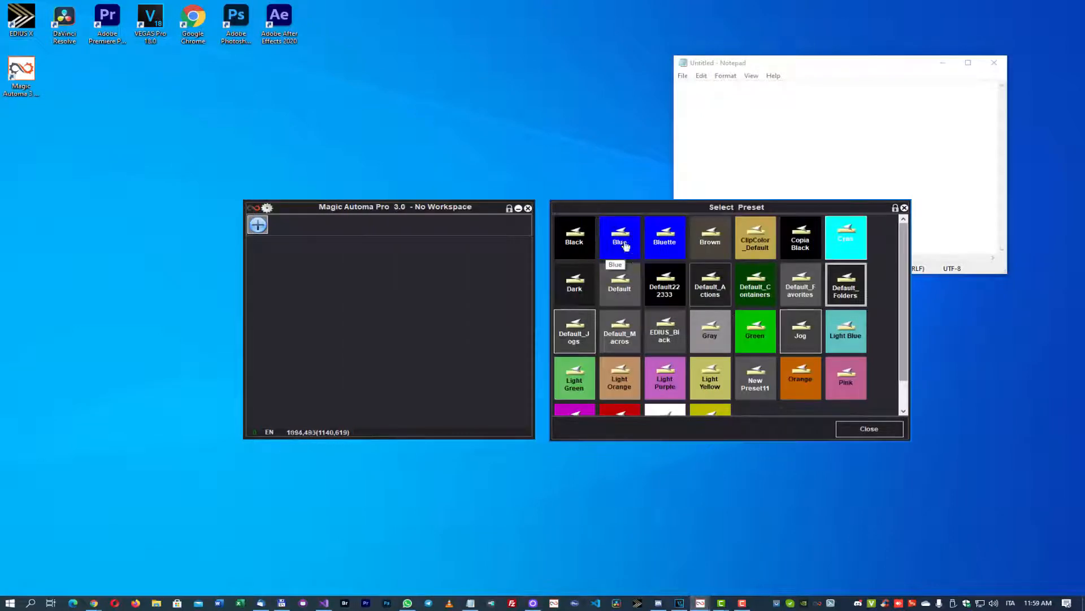
{"action": "right_click", "coordinate": [623, 249]}
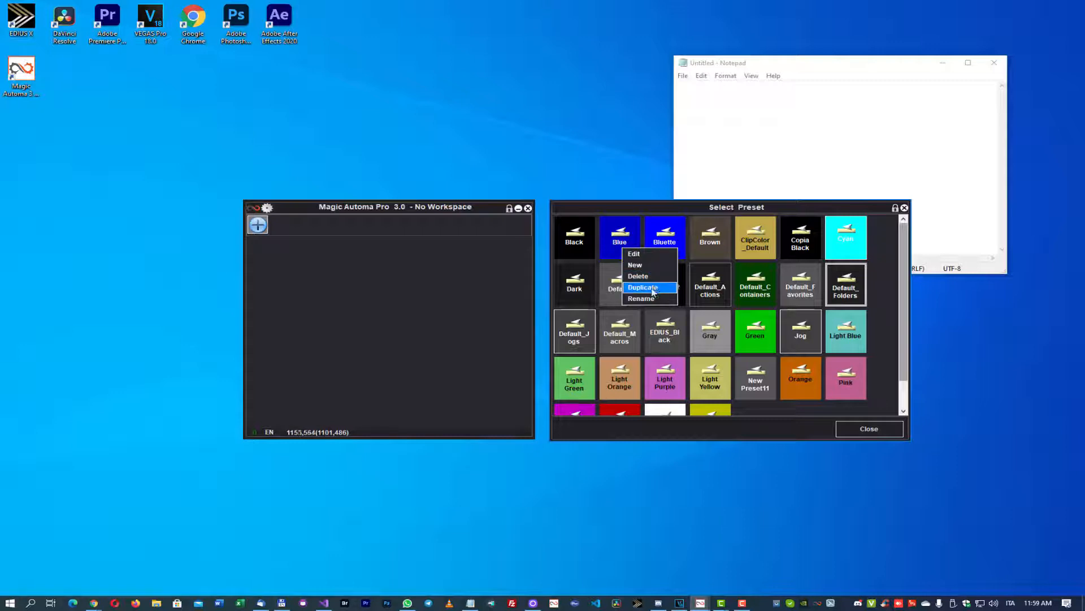
{"action": "left_click", "coordinate": [636, 255]}
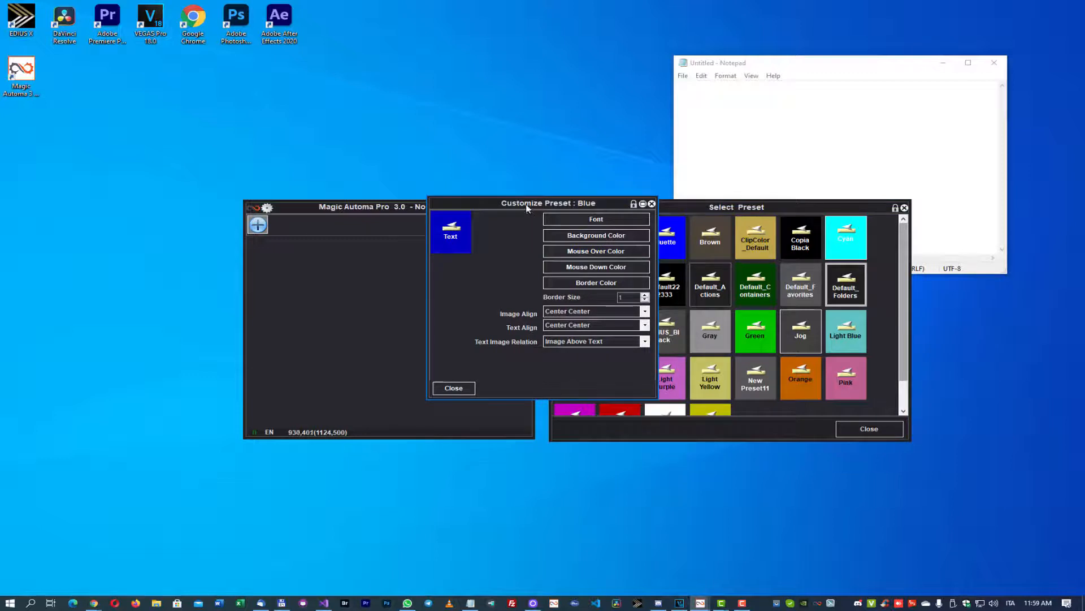
{"action": "left_click_drag", "start_coordinate": [526, 208], "coordinate": [649, 236]}
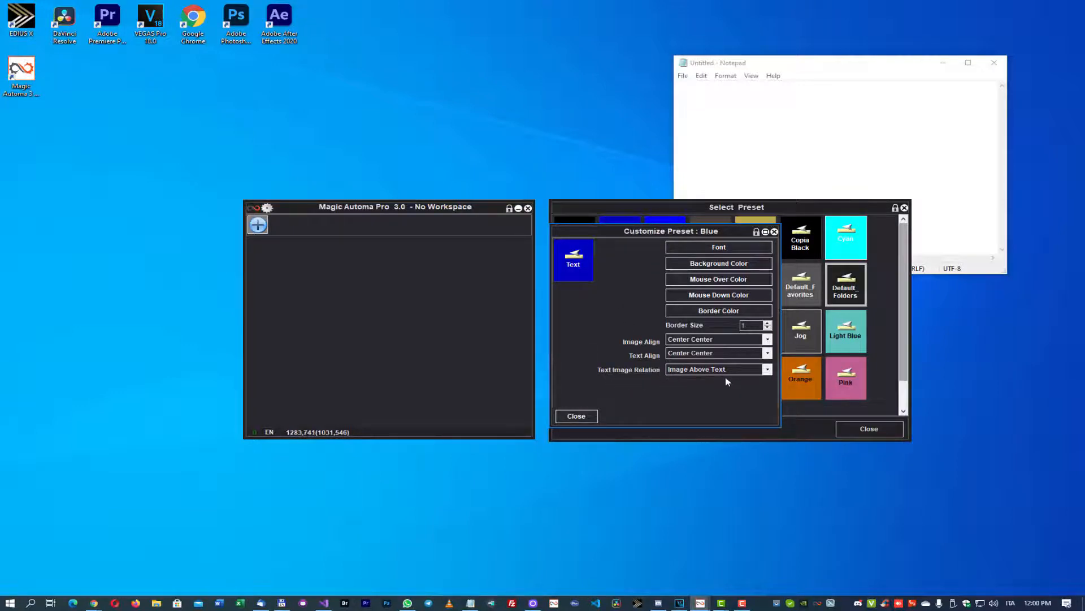
{"action": "left_click", "coordinate": [576, 416]}
{"action": "left_click", "coordinate": [258, 224]}
{"action": "mouse_move", "coordinate": [314, 233]}
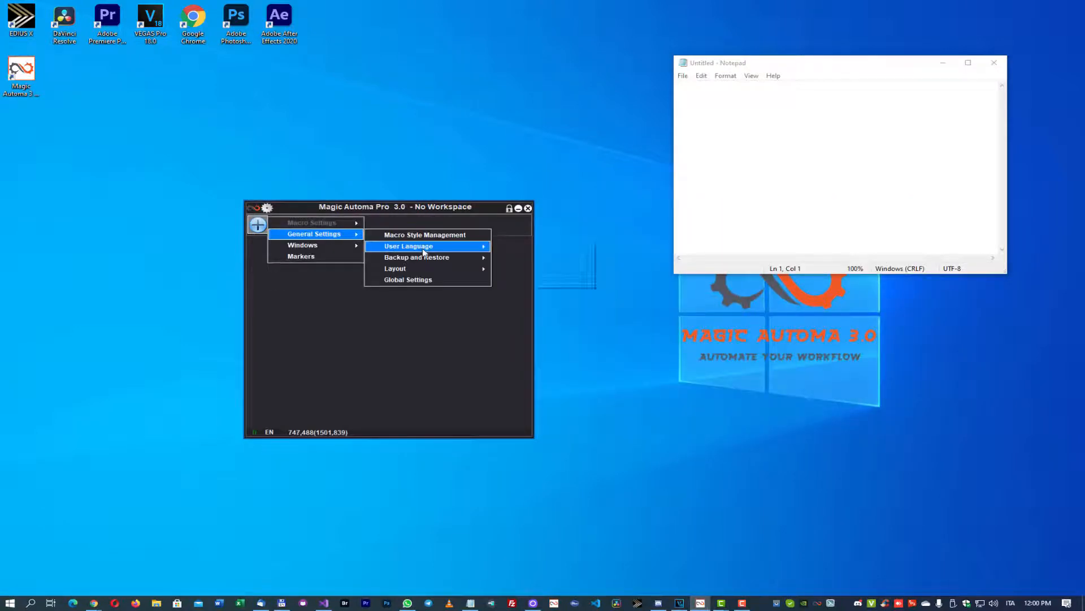
{"action": "mouse_move", "coordinate": [426, 249]}
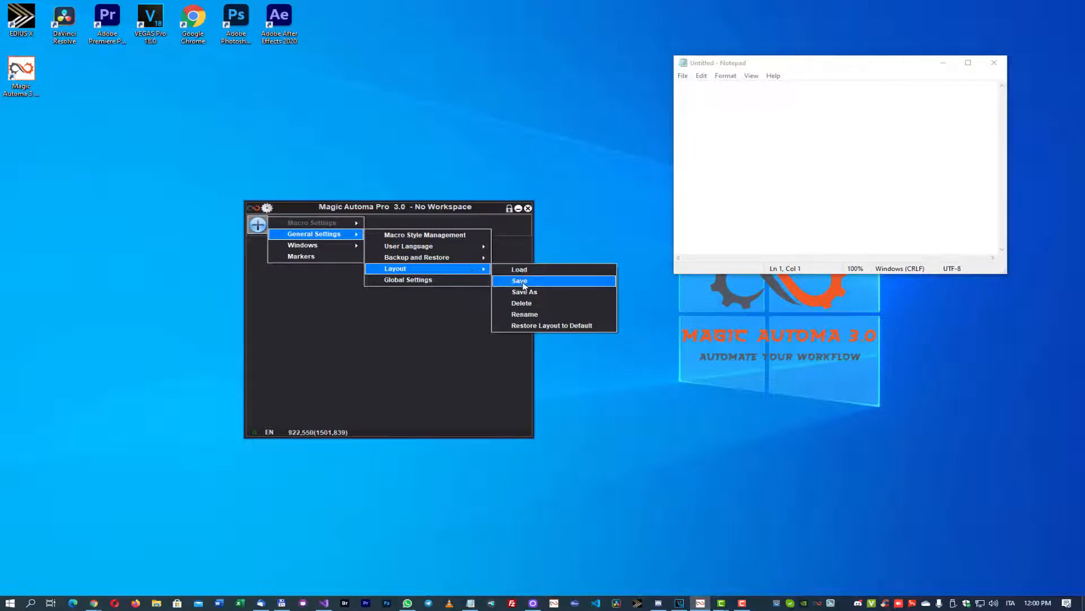
{"action": "left_click_drag", "start_coordinate": [353, 208], "coordinate": [351, 151]}
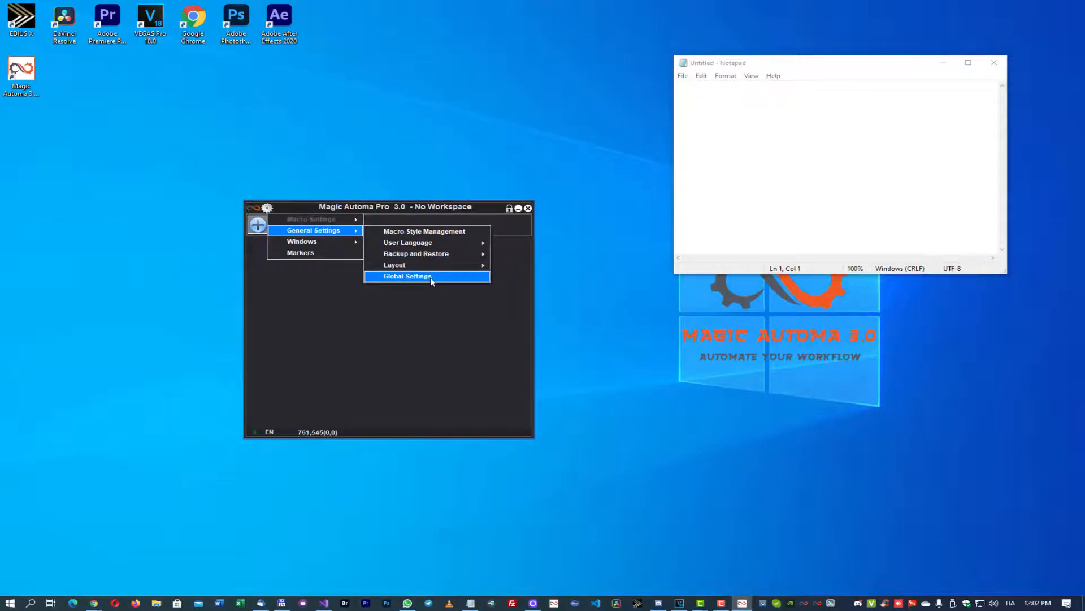
- Review the Containers, Global Settings, Panels, Macro Size and Speed of Macro pages of the Global Settings, leaving without applying changes
{"action": "left_click", "coordinate": [431, 277]}
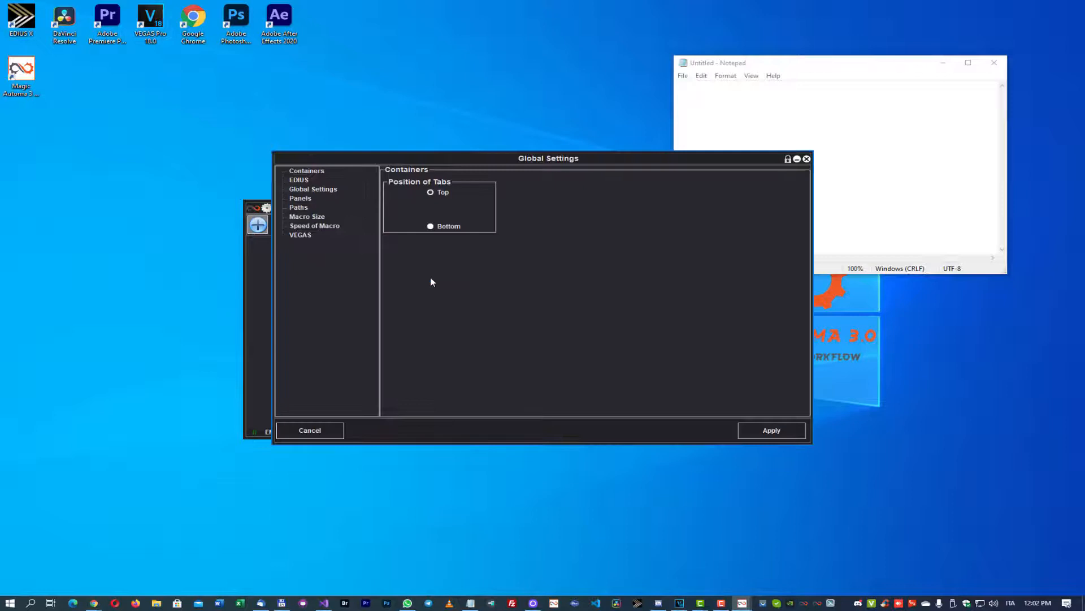
{"action": "left_click", "coordinate": [316, 172]}
{"action": "left_click_drag", "start_coordinate": [431, 160], "coordinate": [643, 174]}
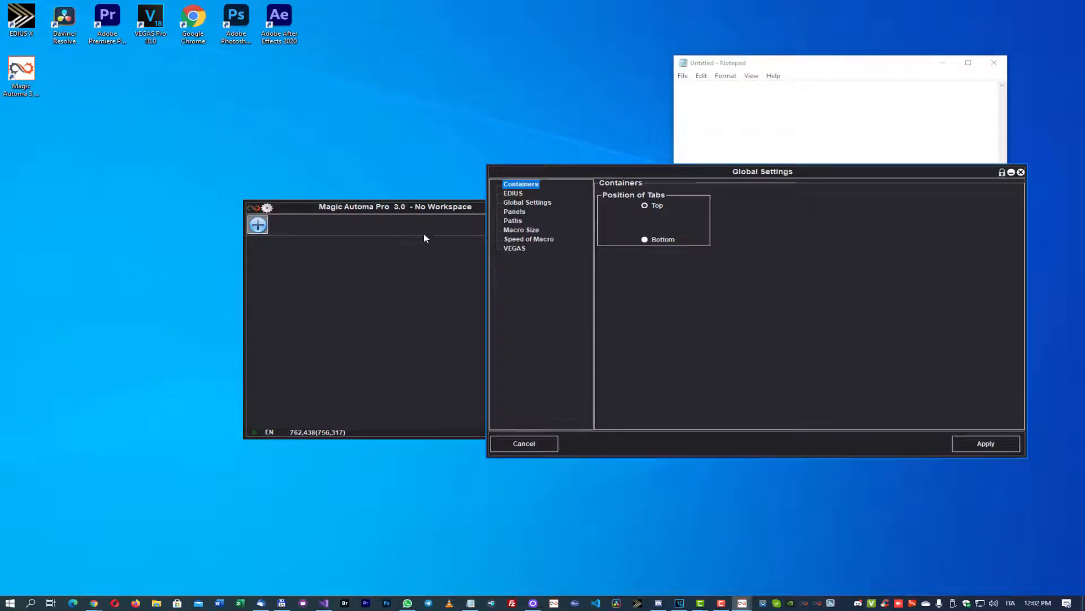
{"action": "left_click", "coordinate": [509, 203]}
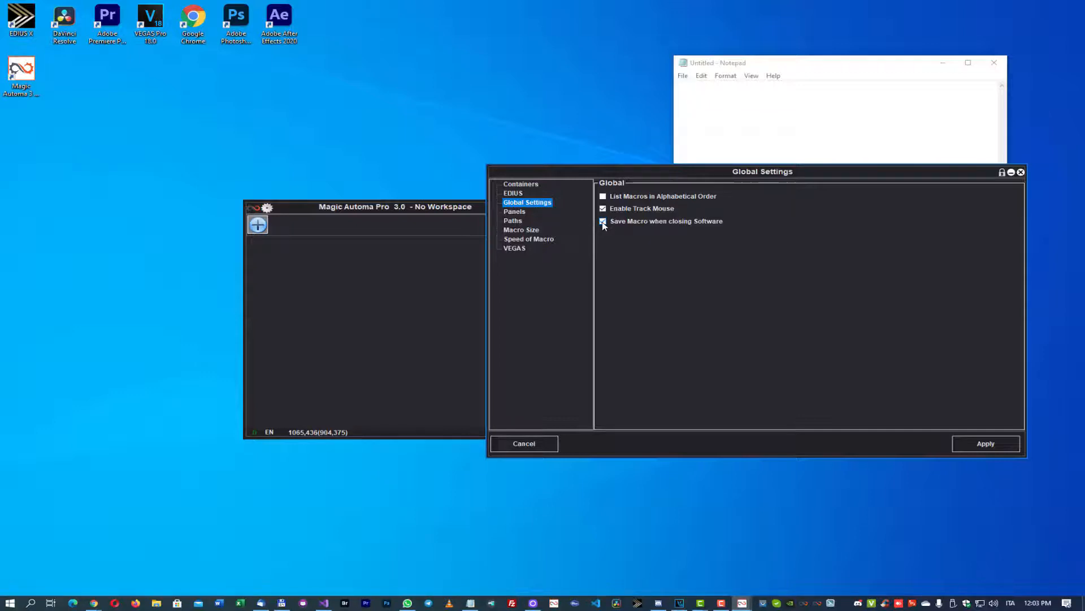
{"action": "left_click", "coordinate": [519, 213]}
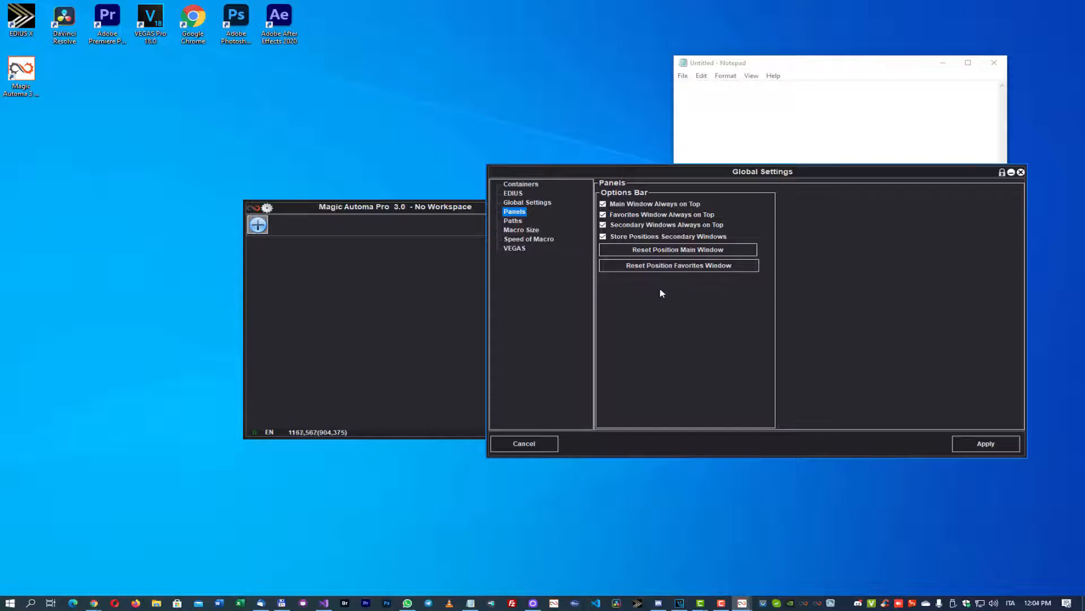
{"action": "left_click", "coordinate": [512, 222]}
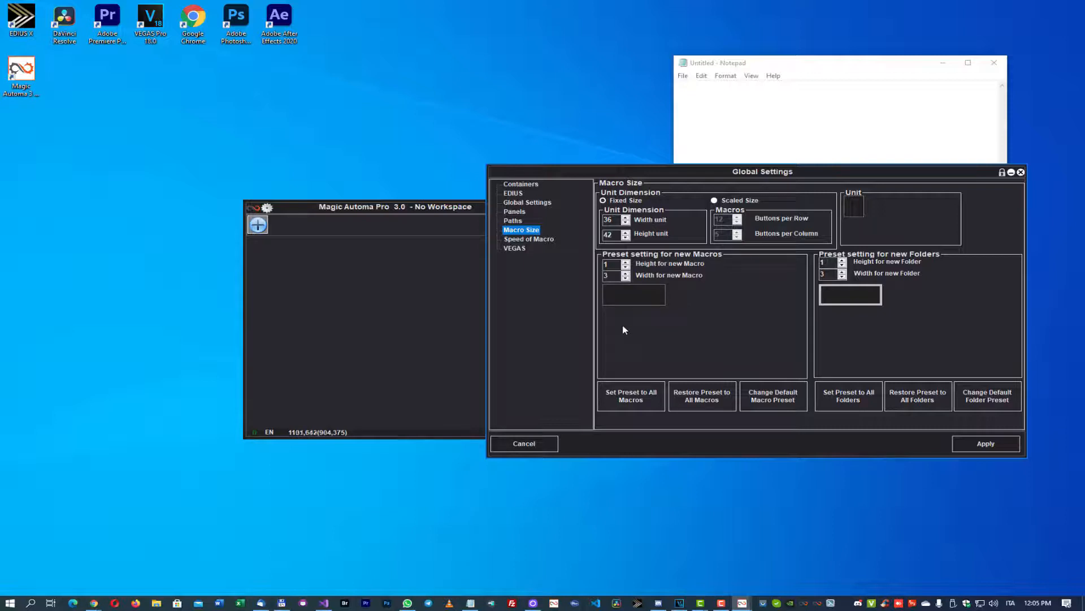
{"action": "key", "text": "Down"}
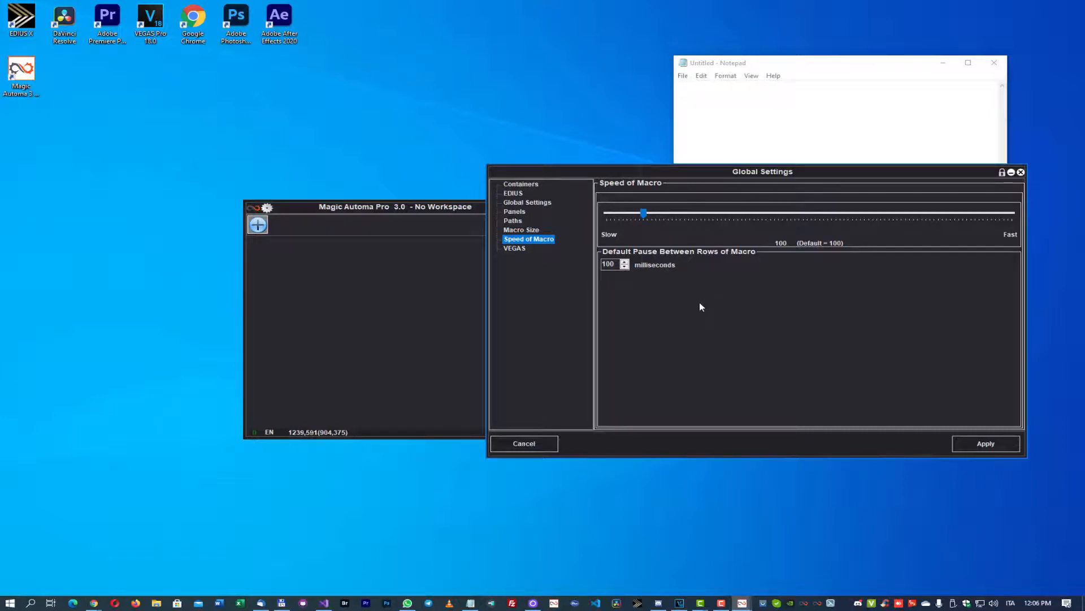
{"action": "left_click", "coordinate": [524, 443]}
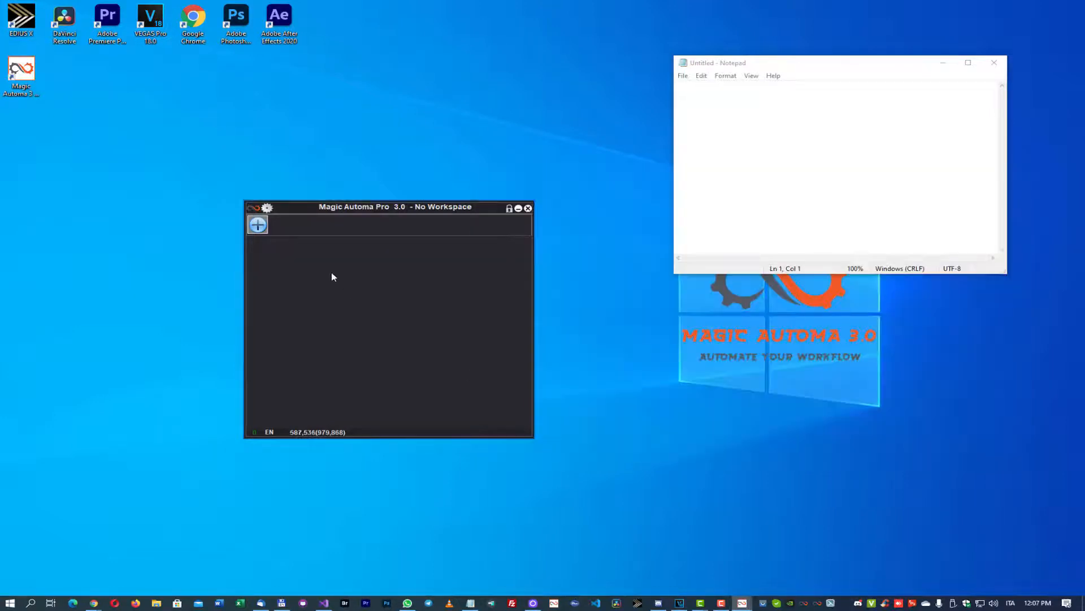
{"action": "left_click", "coordinate": [268, 210]}
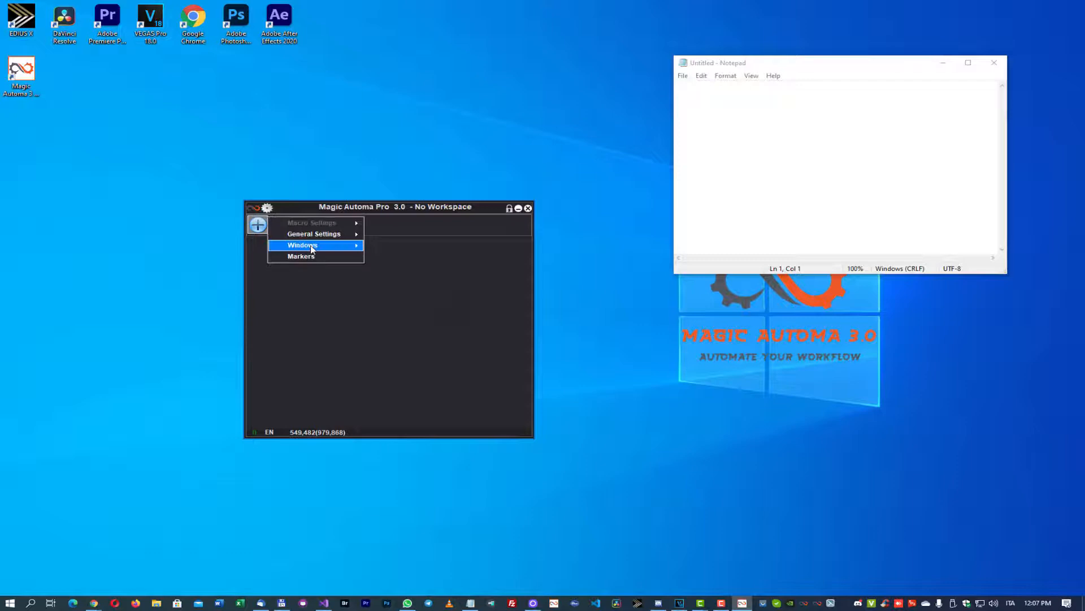
{"action": "mouse_move", "coordinate": [311, 249]}
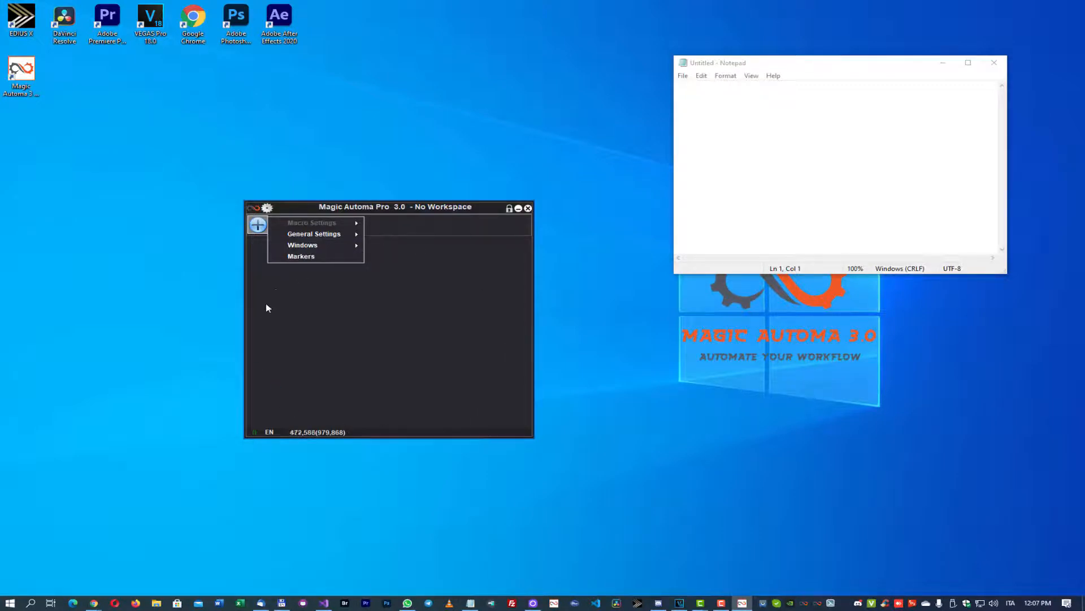
{"action": "left_click", "coordinate": [310, 257]}
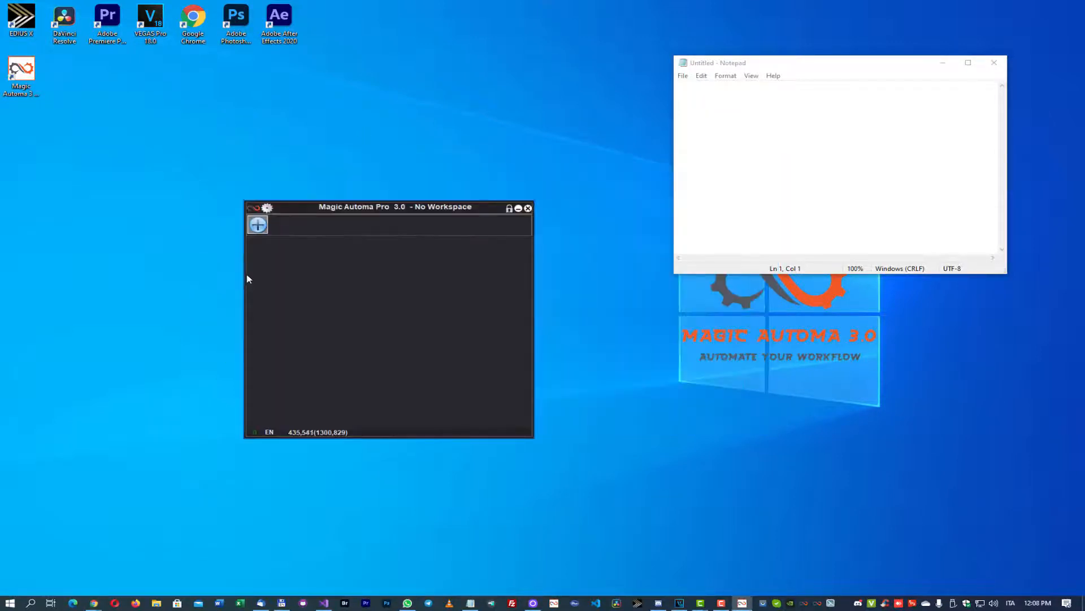
- Create a new workspace from the Generic package with the running Untitled - Notepad task as target application
{"action": "left_click", "coordinate": [258, 227]}
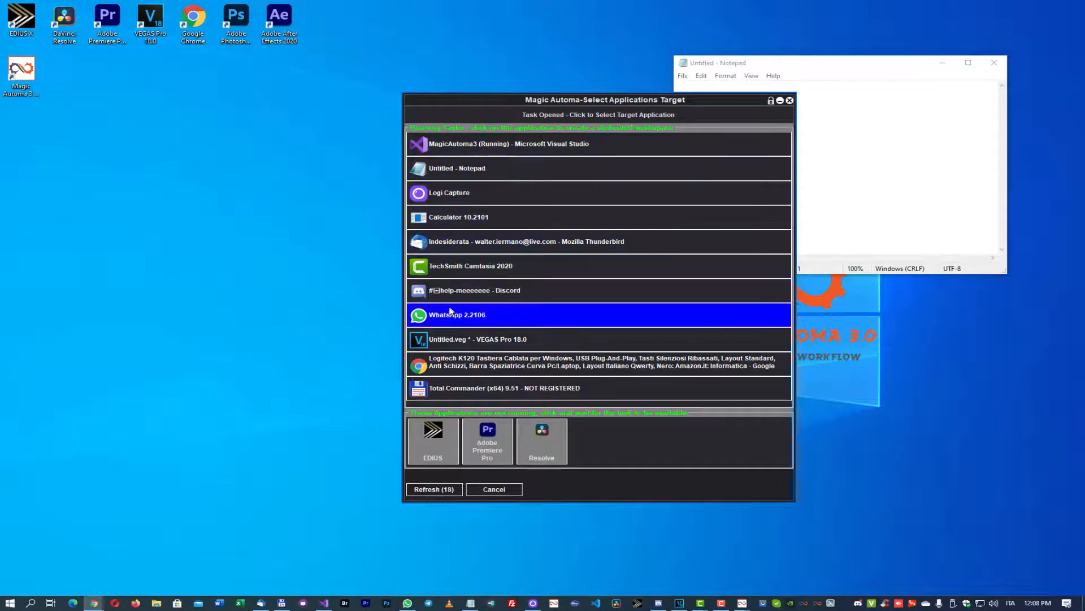
{"action": "left_click", "coordinate": [454, 170]}
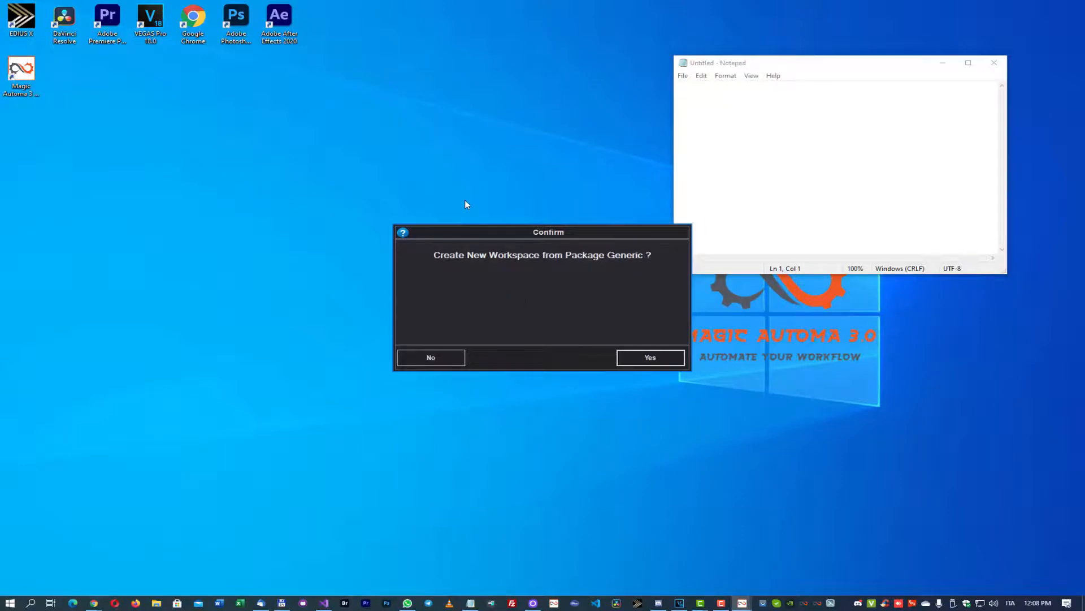
{"action": "left_click", "coordinate": [634, 356]}
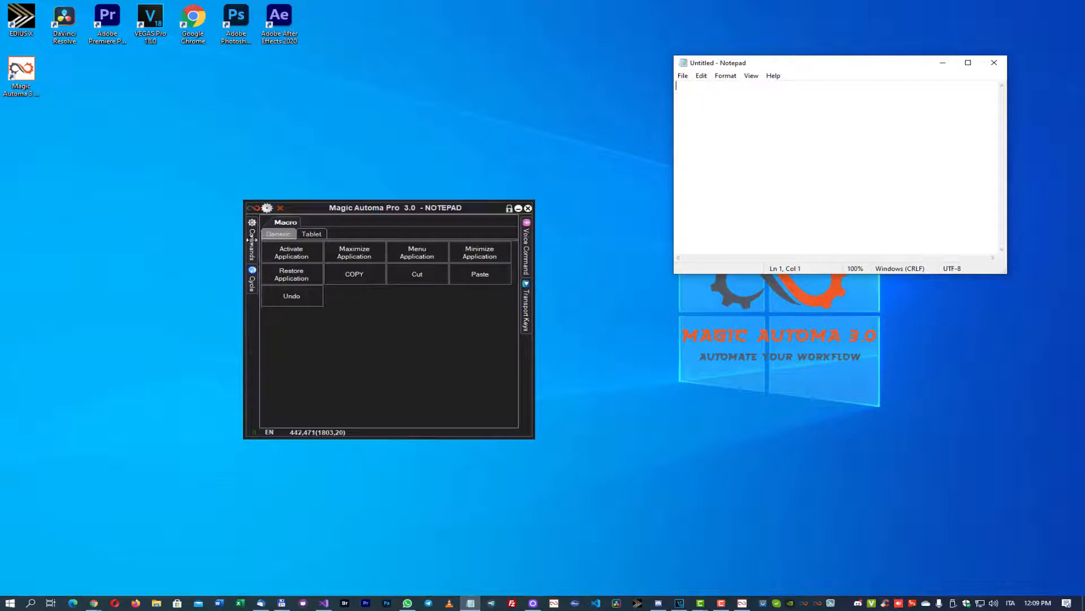
- Widen and pin the Commands panel, and detach it as a floating window below the Notepad window
{"action": "mouse_move", "coordinate": [253, 241]}
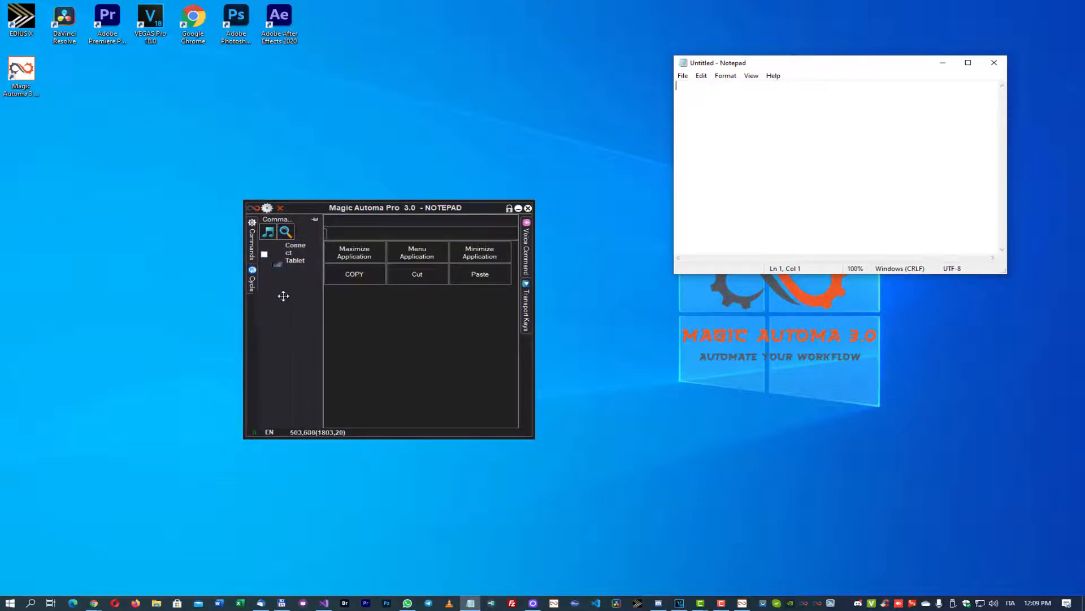
{"action": "left_click", "coordinate": [280, 220]}
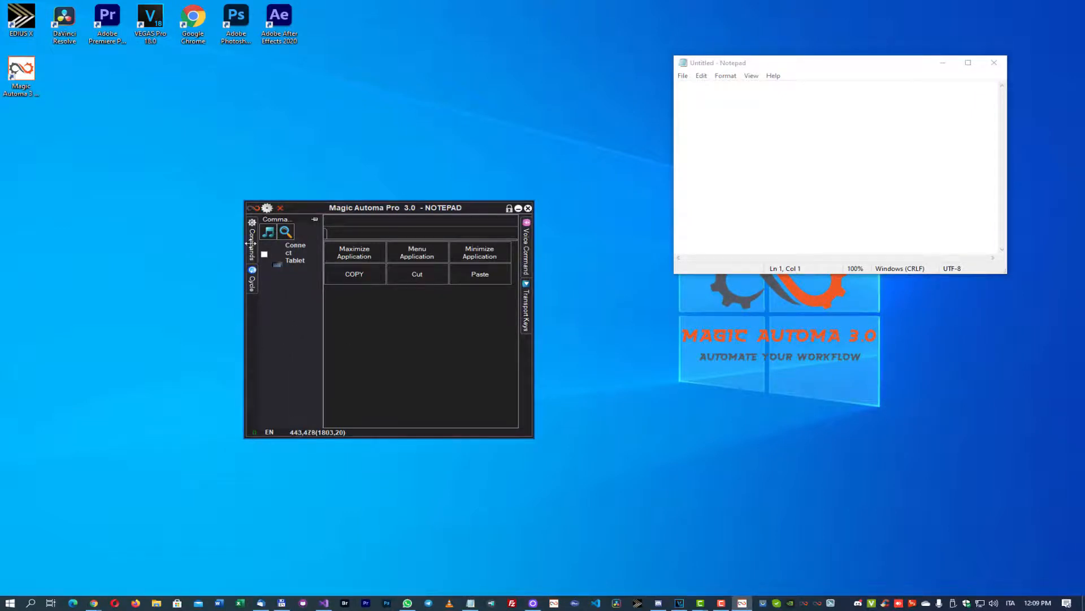
{"action": "left_click_drag", "start_coordinate": [322, 321], "coordinate": [376, 324]}
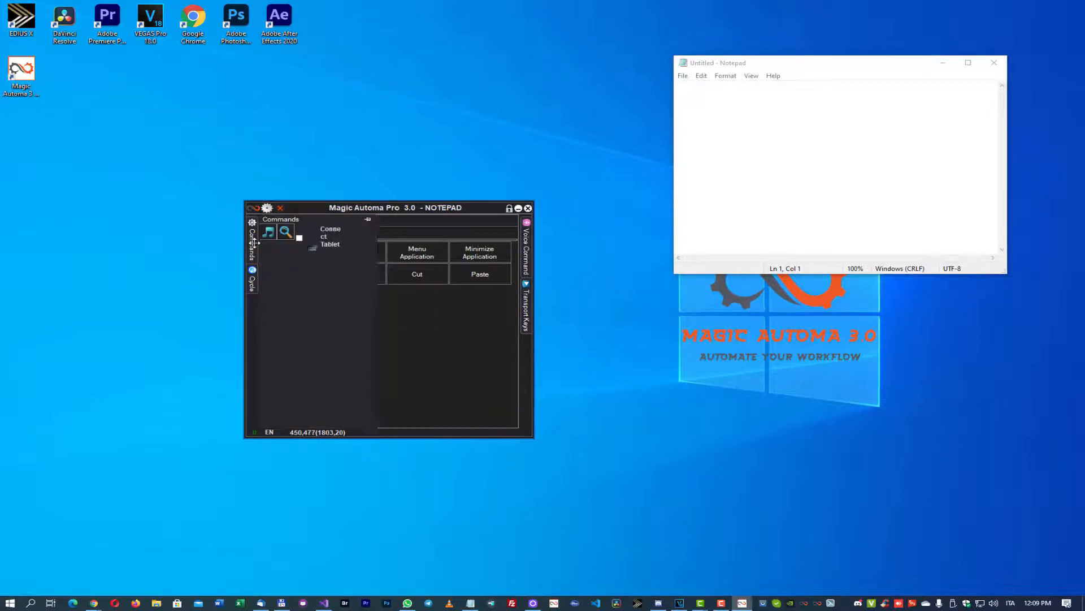
{"action": "left_click", "coordinate": [367, 219]}
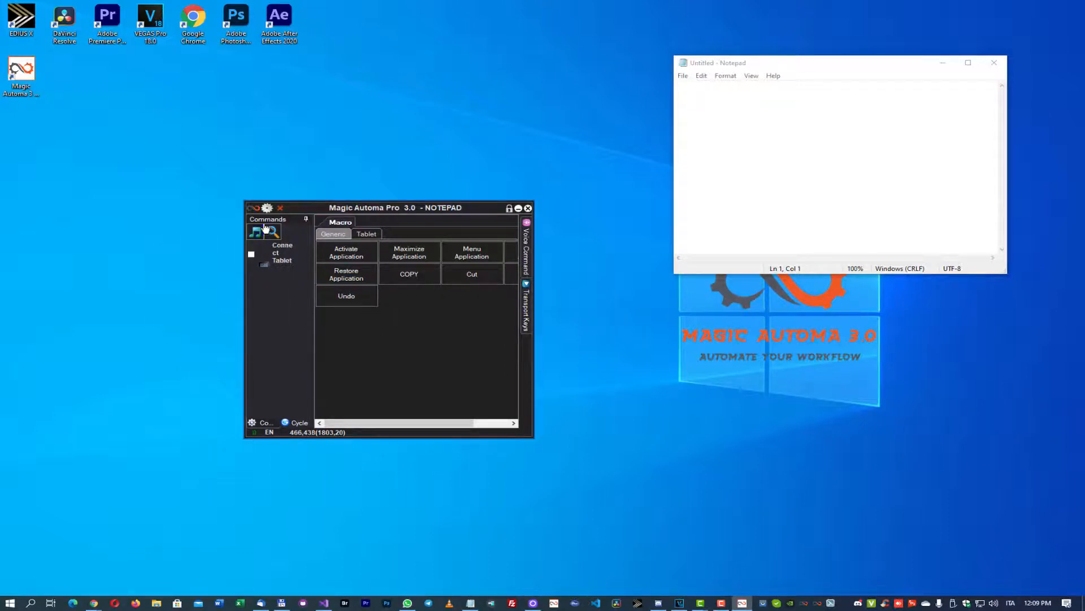
{"action": "left_click_drag", "start_coordinate": [264, 220], "coordinate": [701, 363]}
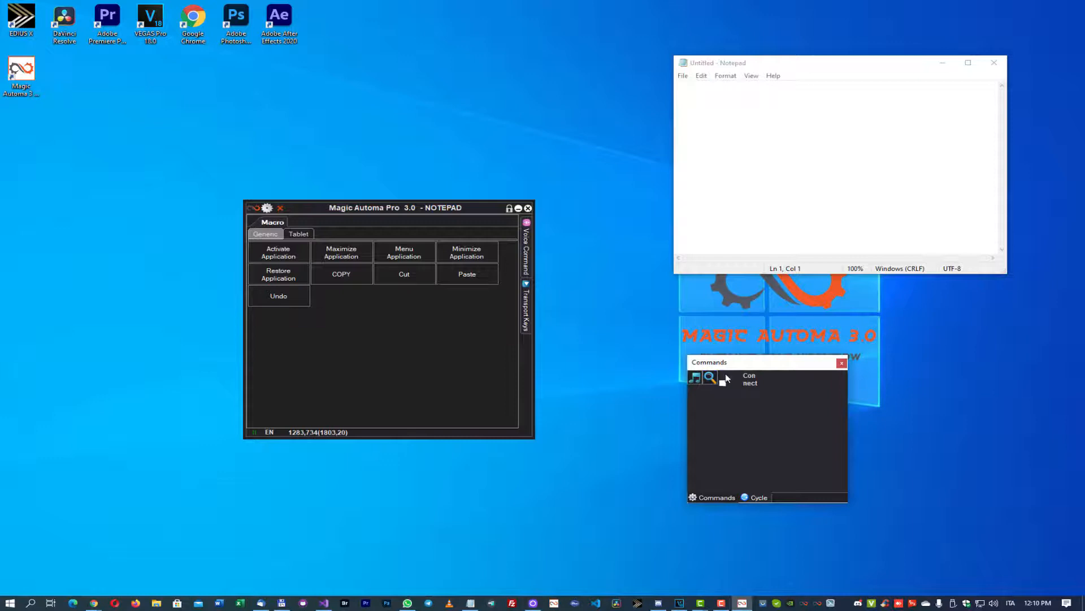
- Dock the floating Commands window back into the main window beside the macro buttons, and set it to auto-hide
{"action": "left_click_drag", "start_coordinate": [720, 367], "coordinate": [271, 324]}
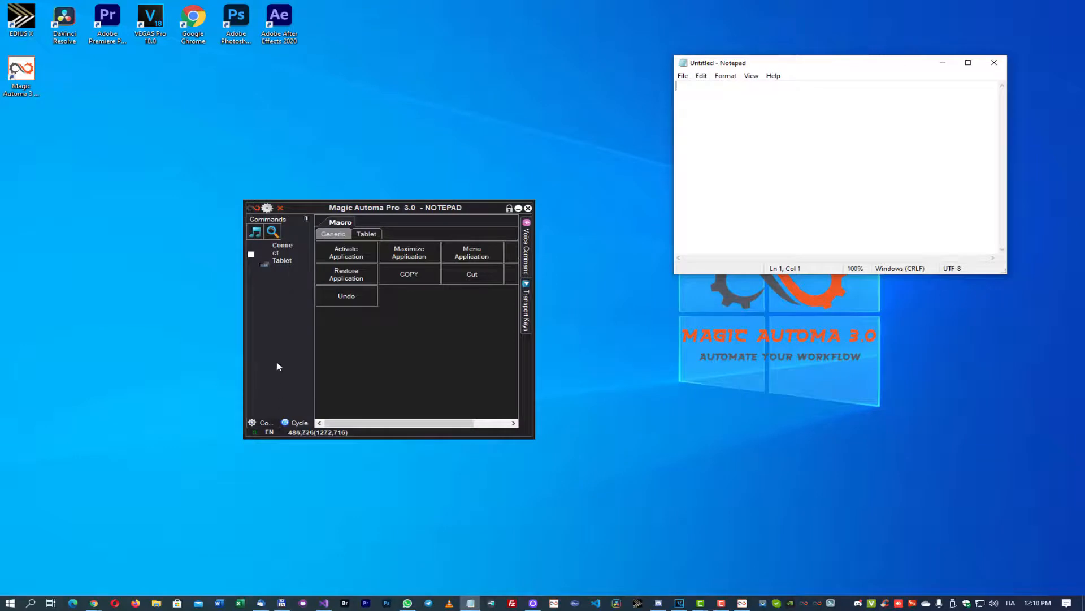
{"action": "left_click", "coordinate": [306, 219]}
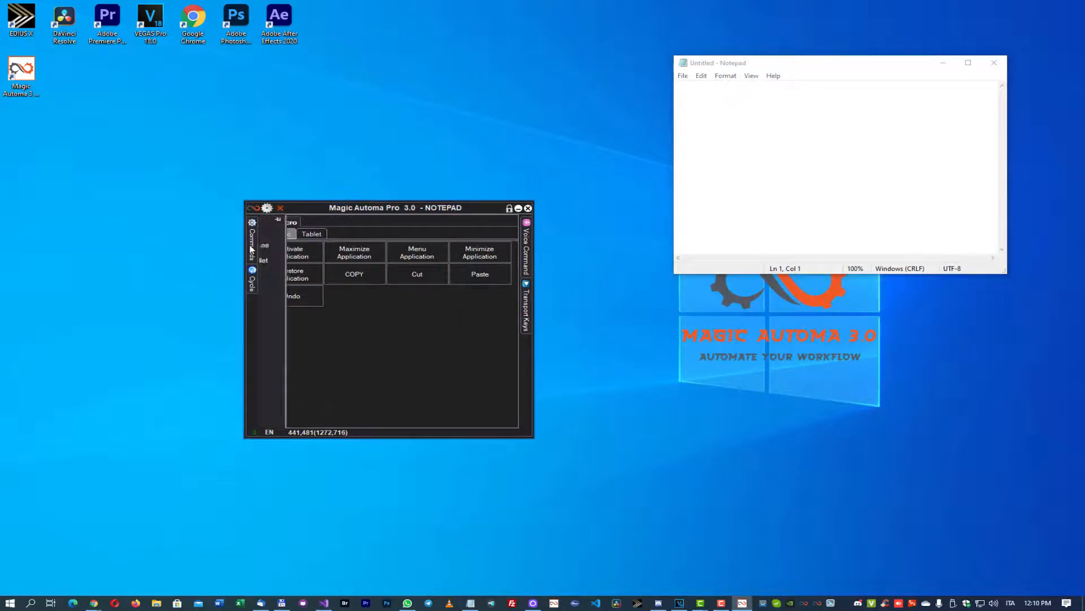
{"action": "mouse_move", "coordinate": [253, 285]}
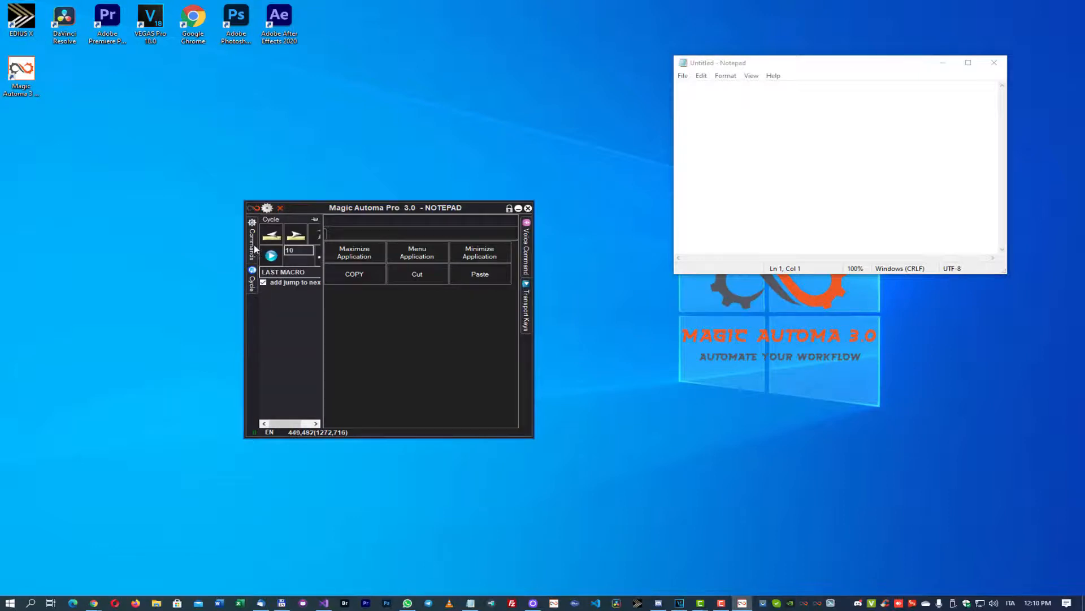
- Pin and detach the Voice Command panel, then dock Voice Command below the macro buttons and Transport Keys above them
{"action": "mouse_move", "coordinate": [529, 256]}
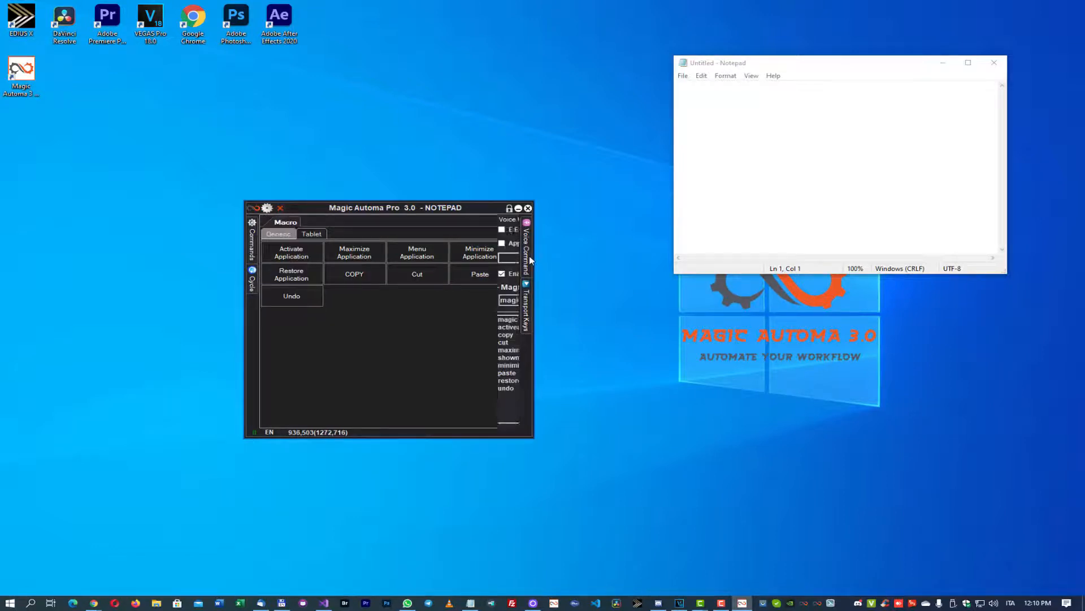
{"action": "mouse_move", "coordinate": [525, 312]}
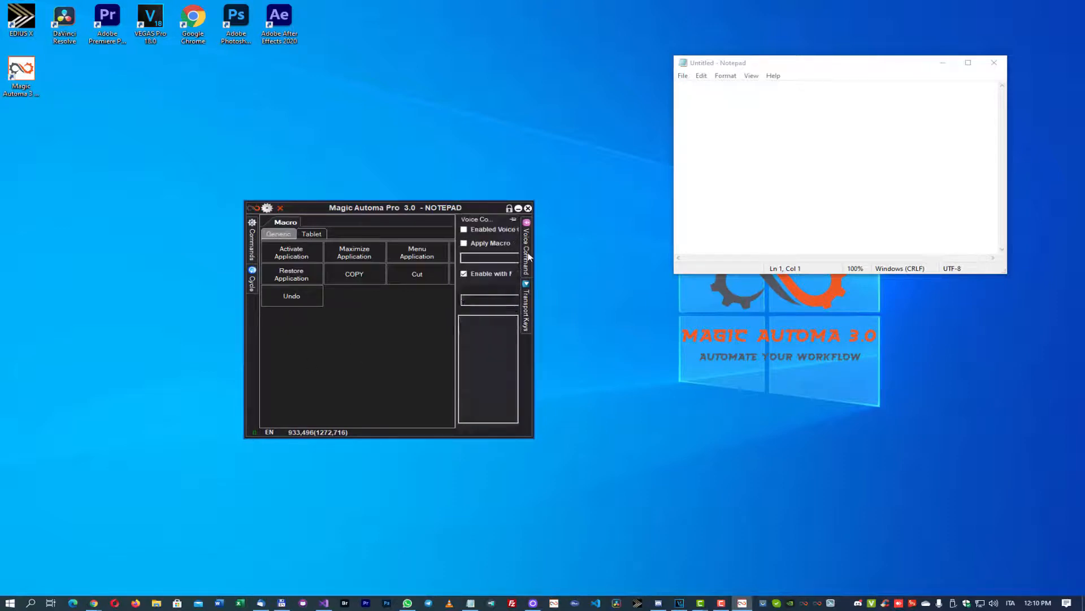
{"action": "left_click", "coordinate": [512, 220]}
{"action": "left_click_drag", "start_coordinate": [484, 222], "coordinate": [698, 325]}
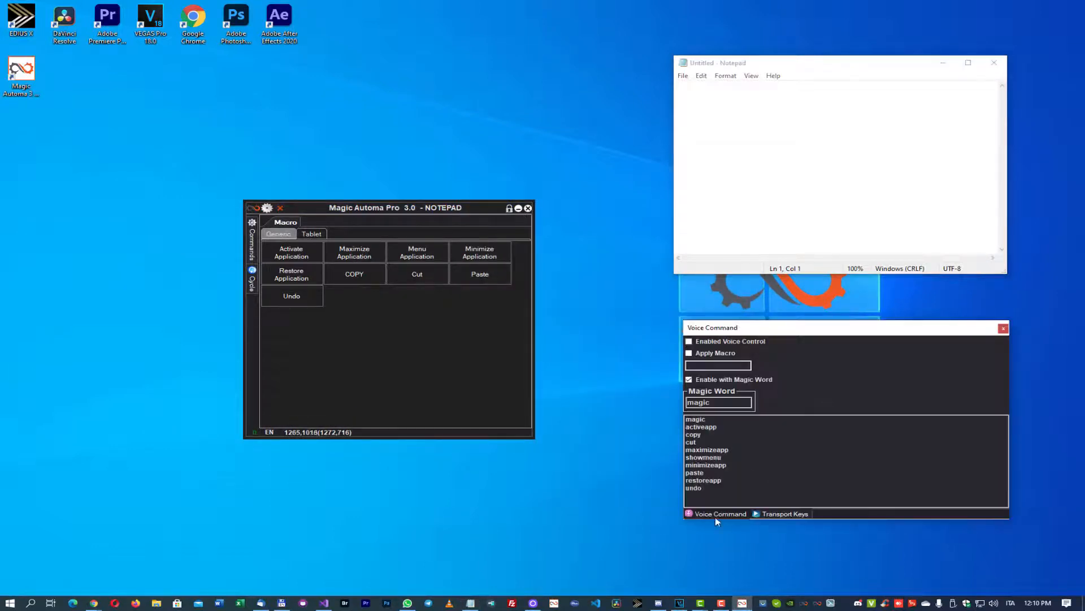
{"action": "left_click_drag", "start_coordinate": [716, 518], "coordinate": [402, 421]}
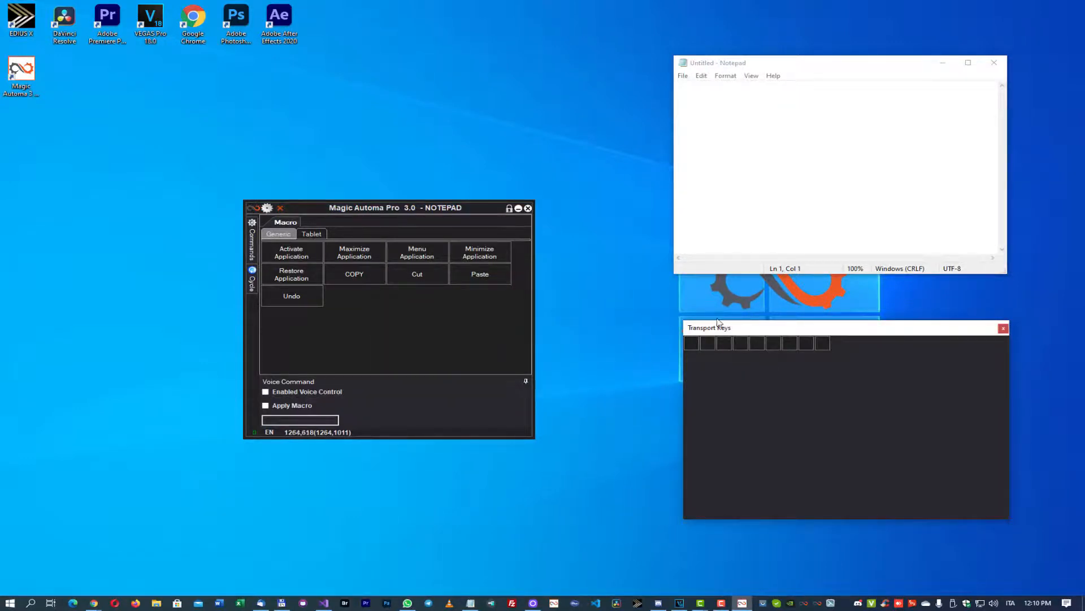
{"action": "left_click_drag", "start_coordinate": [717, 330], "coordinate": [415, 232]}
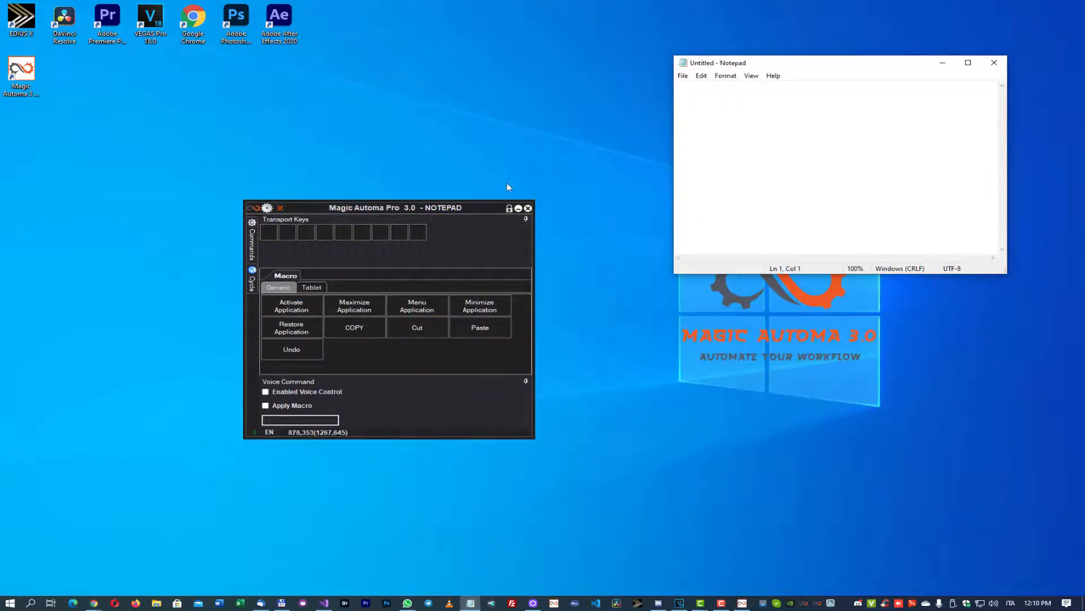
- Pin and detach the Commands panel, then dock Commands and Cycle together on the opposite side of the macro buttons
{"action": "mouse_move", "coordinate": [253, 238]}
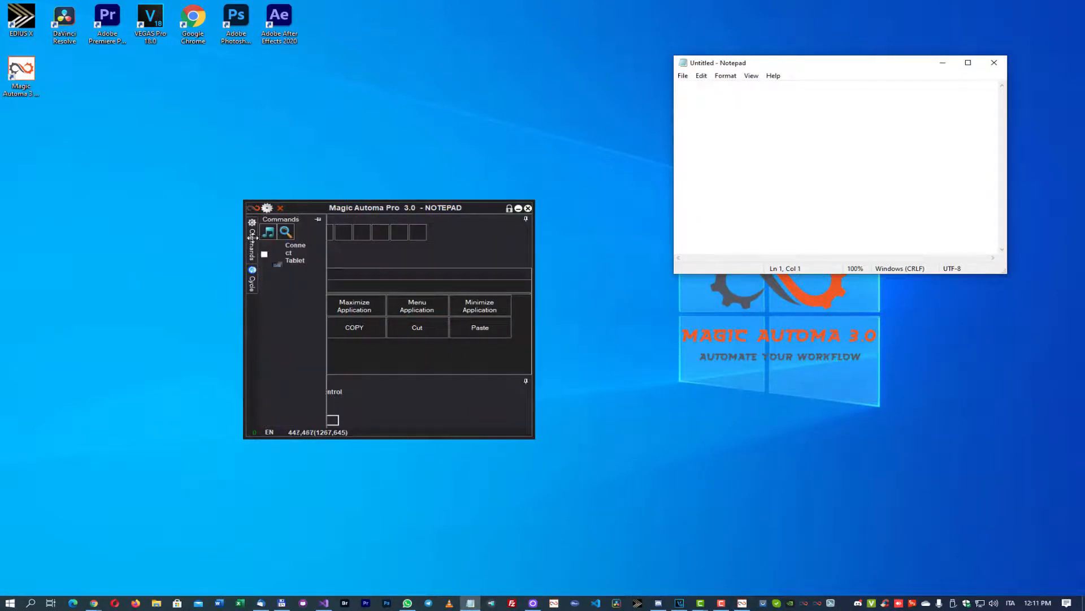
{"action": "left_click", "coordinate": [318, 222]}
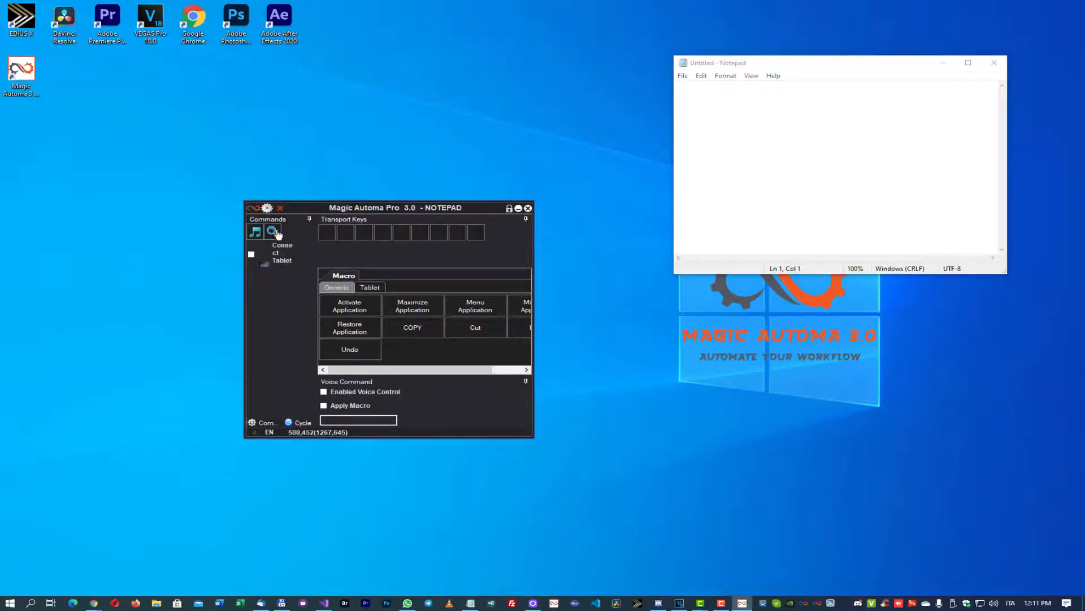
{"action": "left_click_drag", "start_coordinate": [285, 219], "coordinate": [654, 356]}
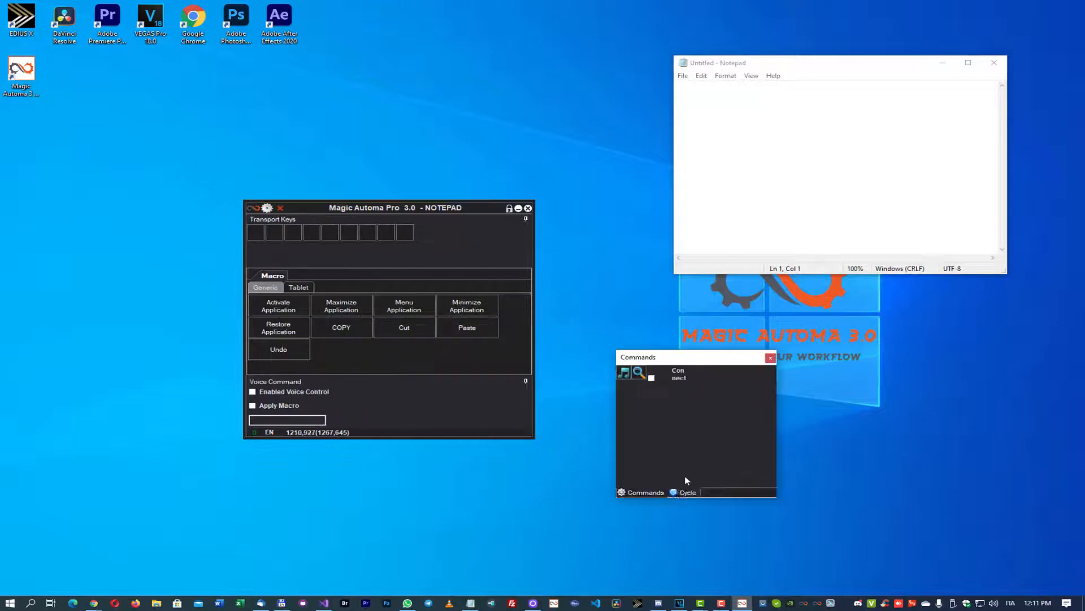
{"action": "left_click_drag", "start_coordinate": [648, 497], "coordinate": [517, 320]}
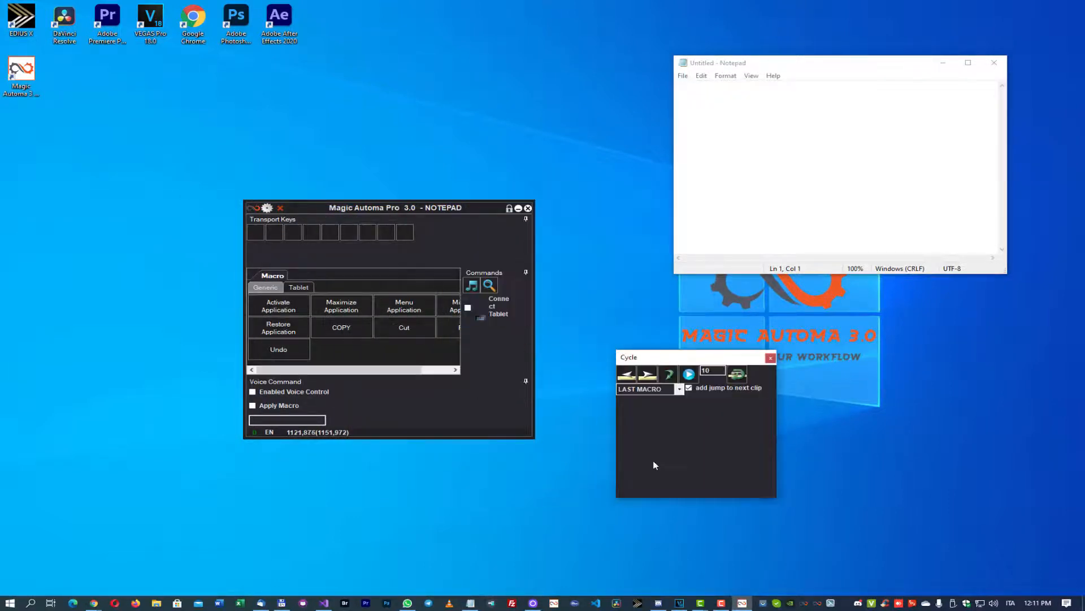
{"action": "left_click_drag", "start_coordinate": [636, 357], "coordinate": [500, 327]}
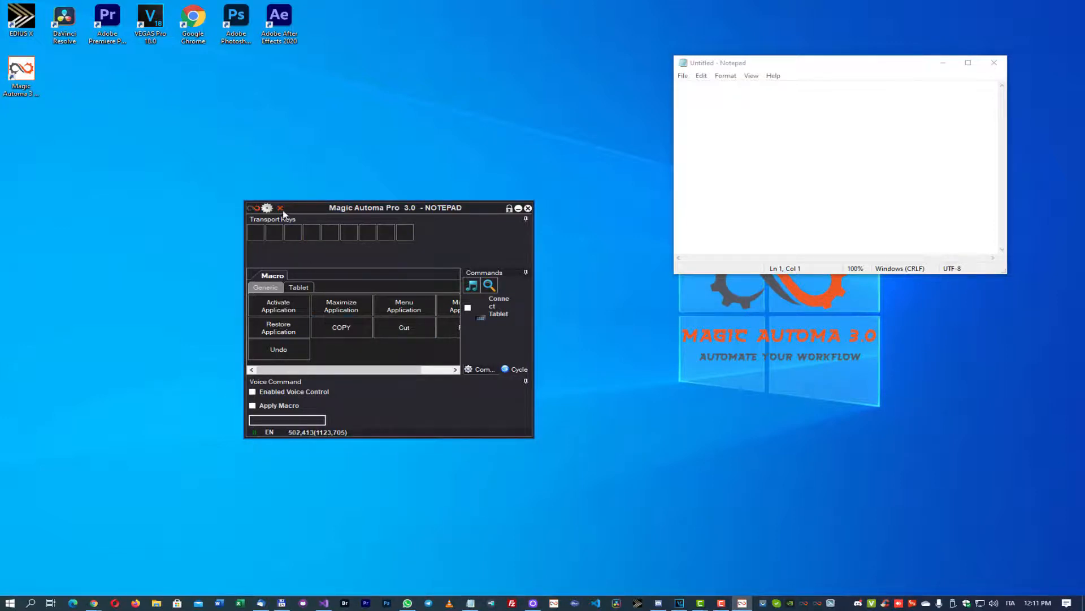
- Restore the panel layout to default and confirm
{"action": "left_click", "coordinate": [267, 208]}
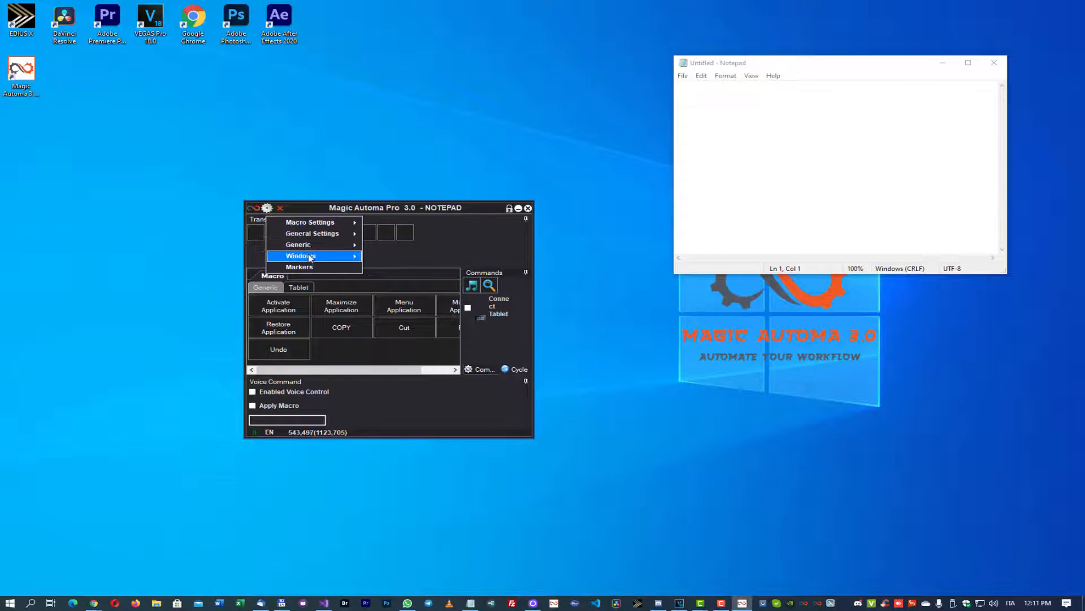
{"action": "mouse_move", "coordinate": [334, 238]}
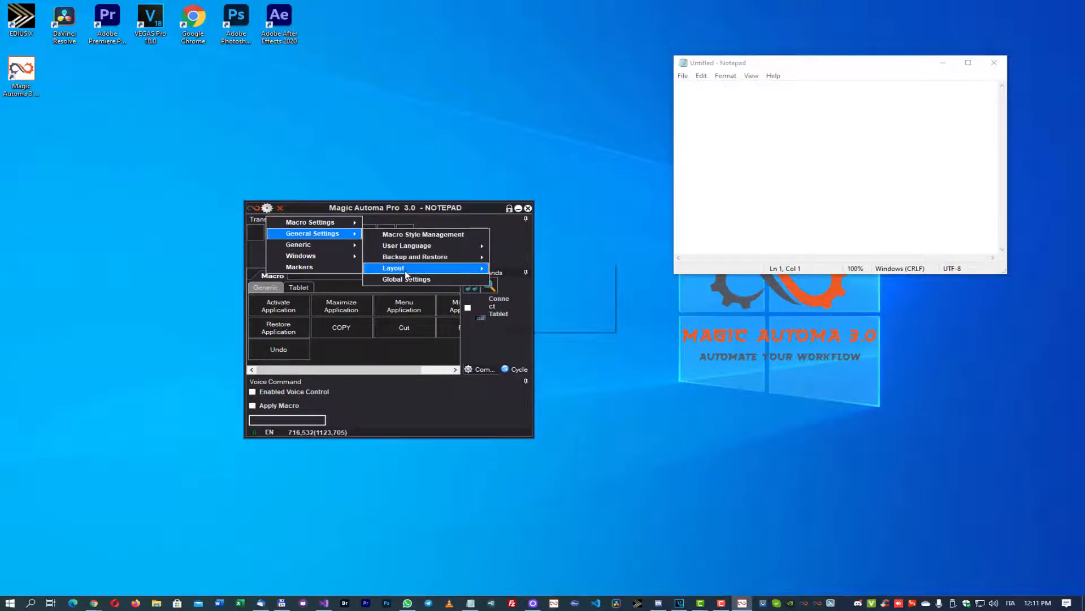
{"action": "mouse_move", "coordinate": [406, 269]}
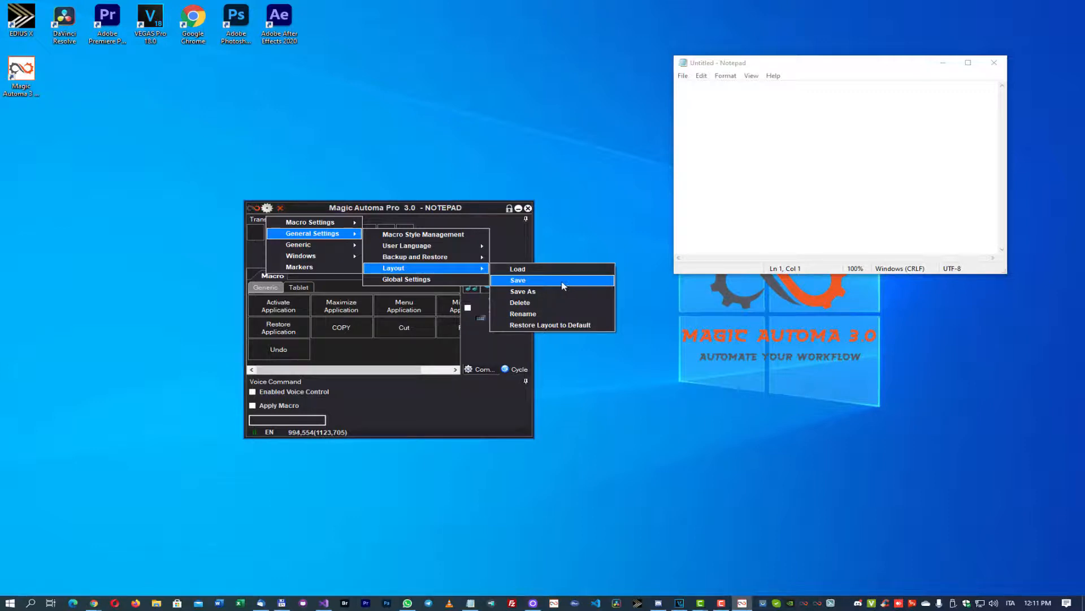
{"action": "left_click", "coordinate": [567, 325]}
{"action": "left_click", "coordinate": [650, 357]}
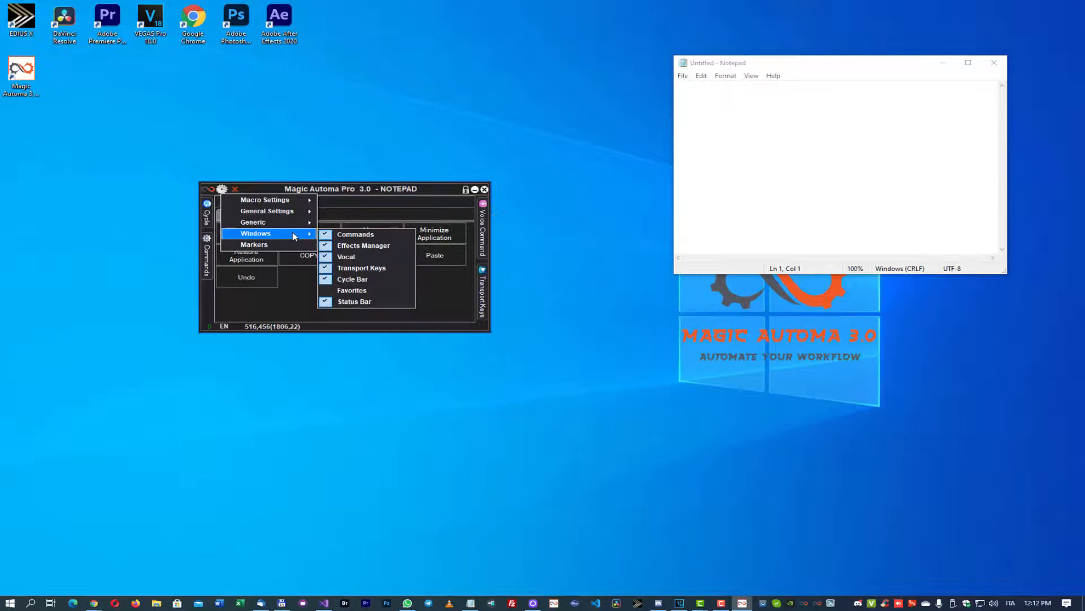
- Hide the Commands panel and show it again
{"action": "left_click", "coordinate": [371, 235]}
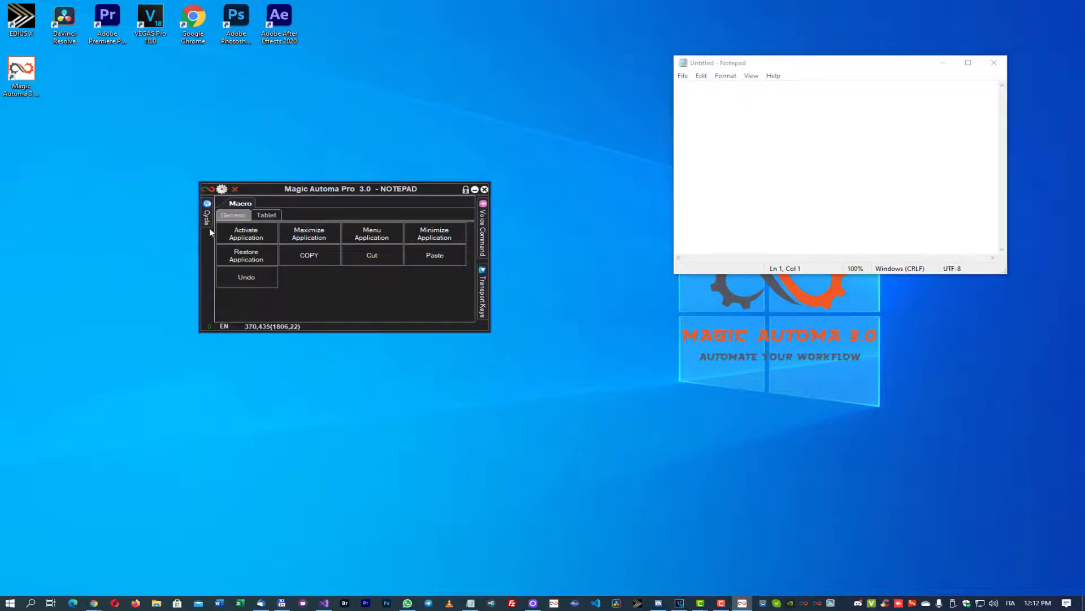
{"action": "left_click", "coordinate": [222, 189]}
{"action": "mouse_move", "coordinate": [288, 239]}
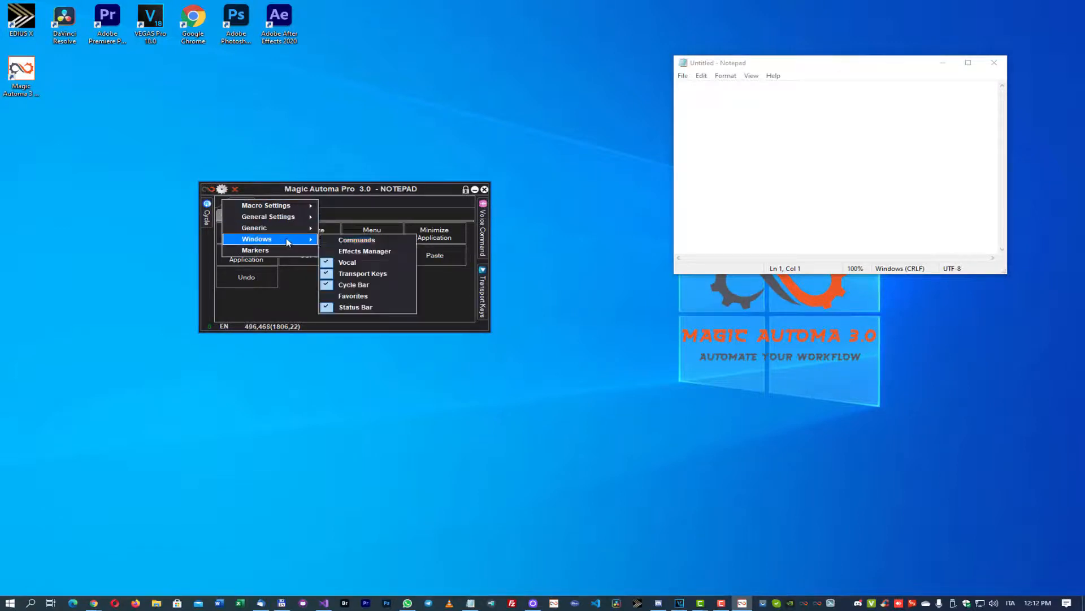
{"action": "left_click", "coordinate": [357, 240]}
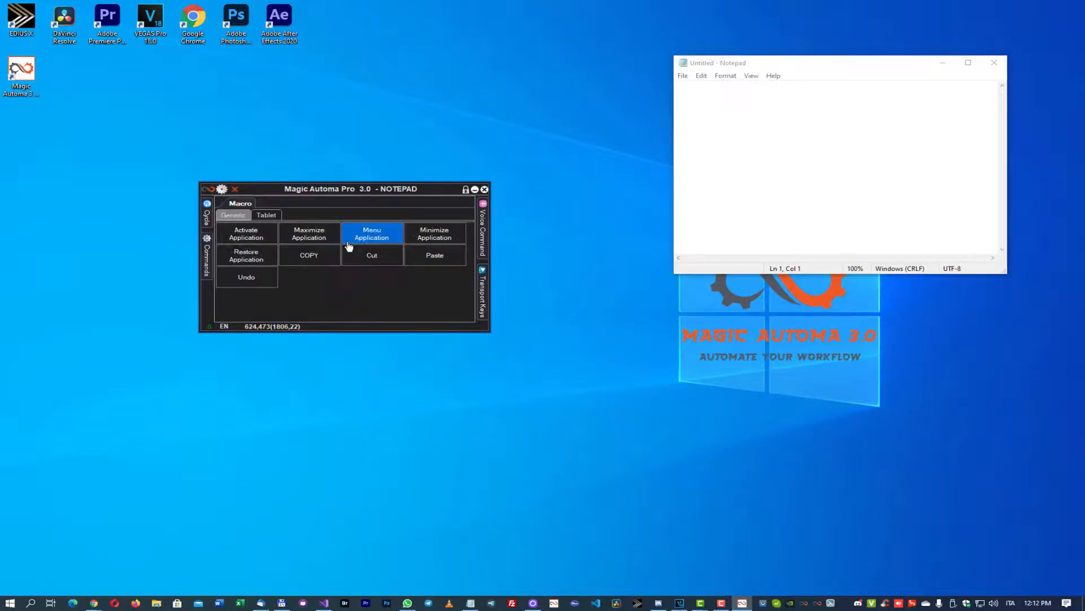
- Show the Favorites window and place it directly below the main Magic Automa window
{"action": "left_click", "coordinate": [222, 189]}
{"action": "mouse_move", "coordinate": [309, 226]}
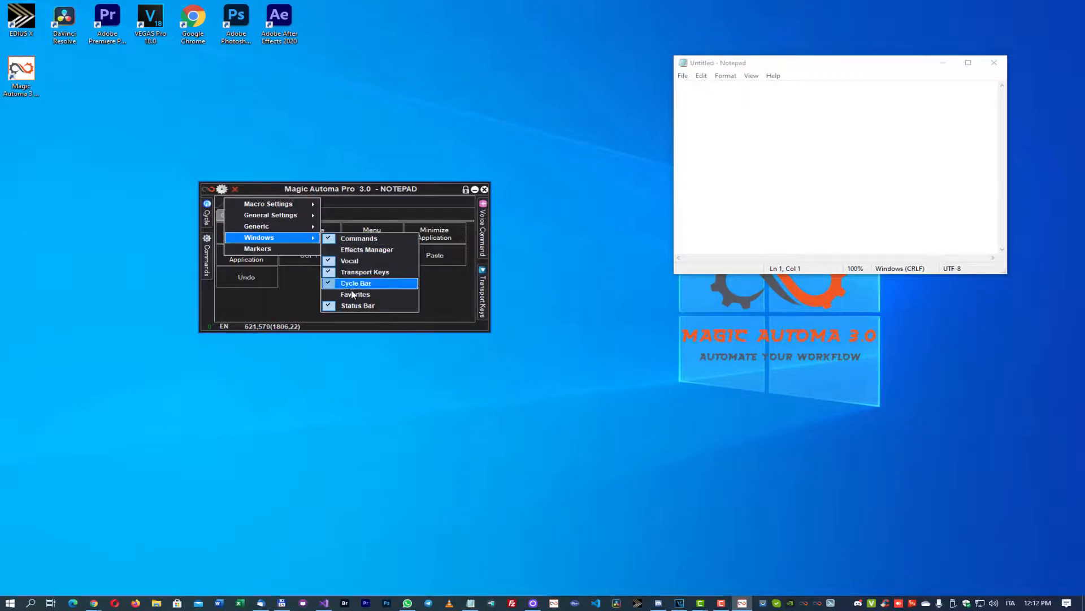
{"action": "left_click", "coordinate": [353, 294]}
{"action": "left_click_drag", "start_coordinate": [141, 161], "coordinate": [340, 355]}
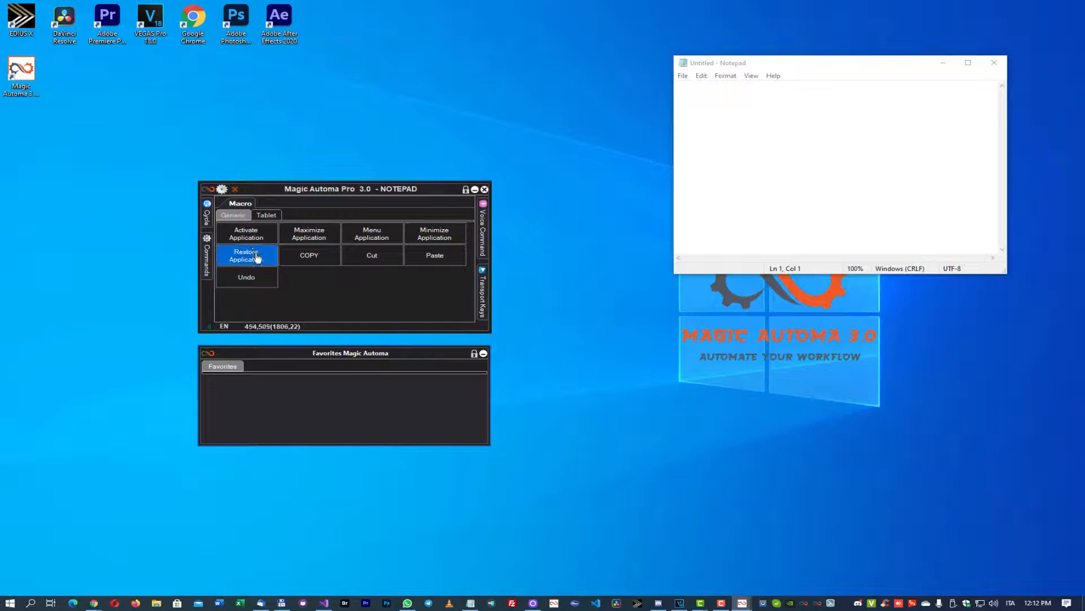
- Add the Activate Application, Maximize Application and Cut macros to the Favorites window
{"action": "left_click_drag", "start_coordinate": [247, 237], "coordinate": [244, 390]}
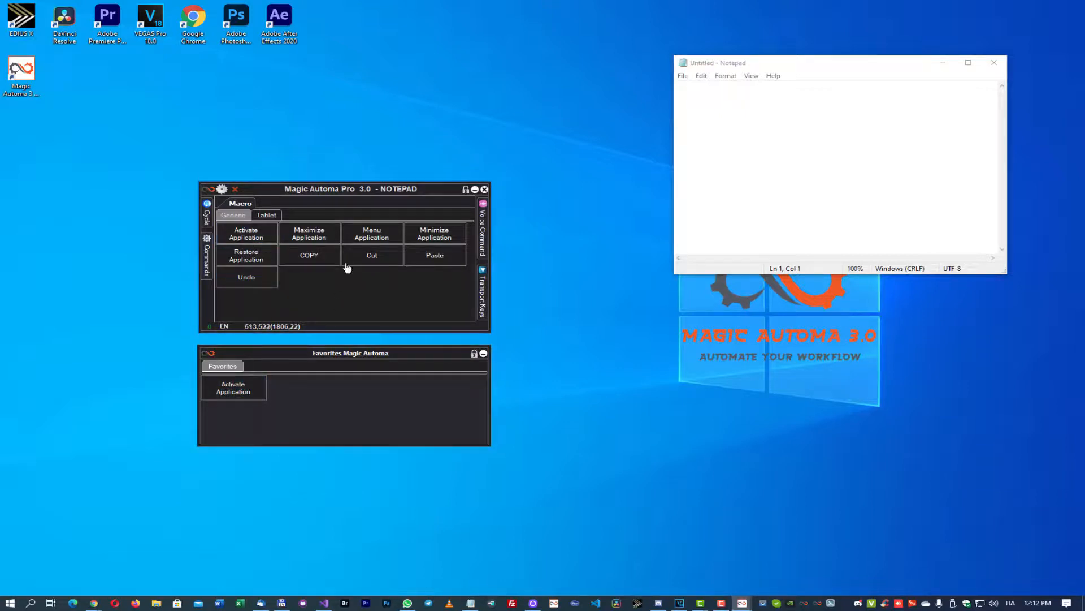
{"action": "left_click_drag", "start_coordinate": [309, 236], "coordinate": [305, 403]}
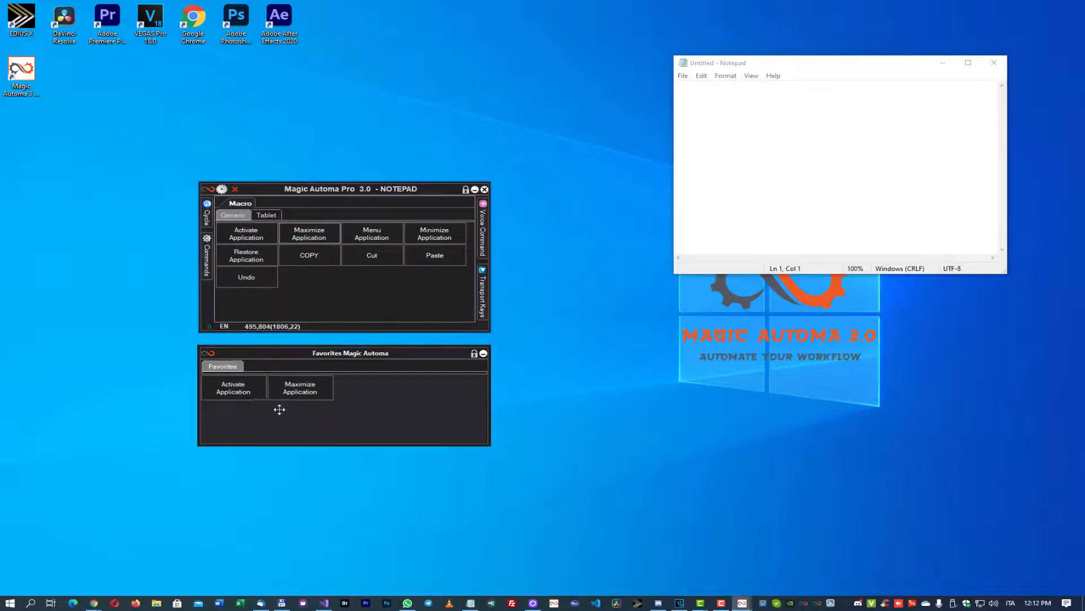
{"action": "left_click_drag", "start_coordinate": [371, 261], "coordinate": [368, 405]}
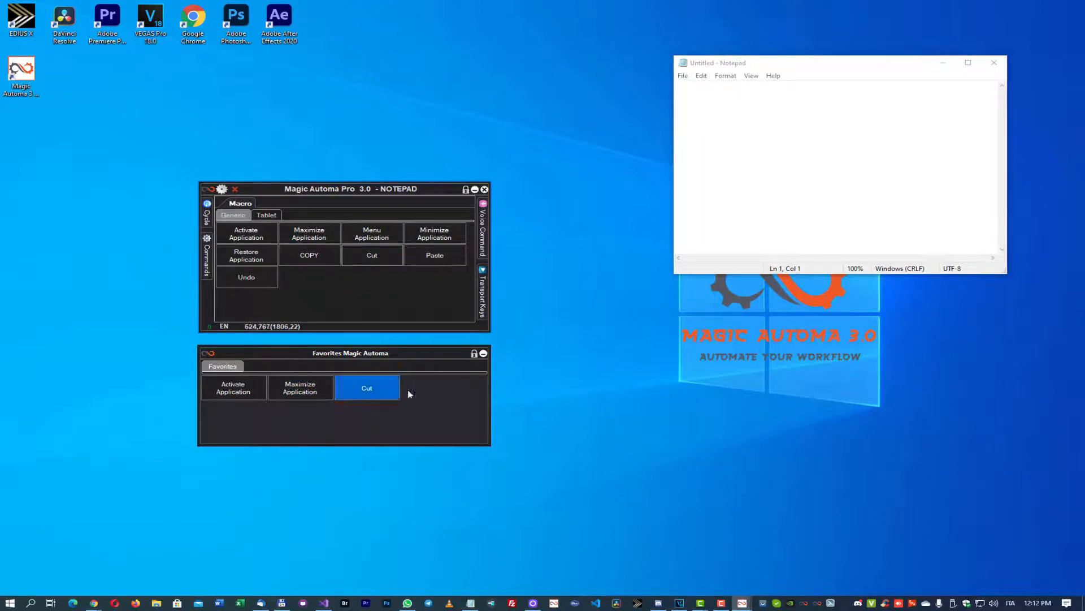
- Minimize the main Magic Automa window, restore it, and put it away again, leaving only the Favorites window open
{"action": "left_click", "coordinate": [474, 189]}
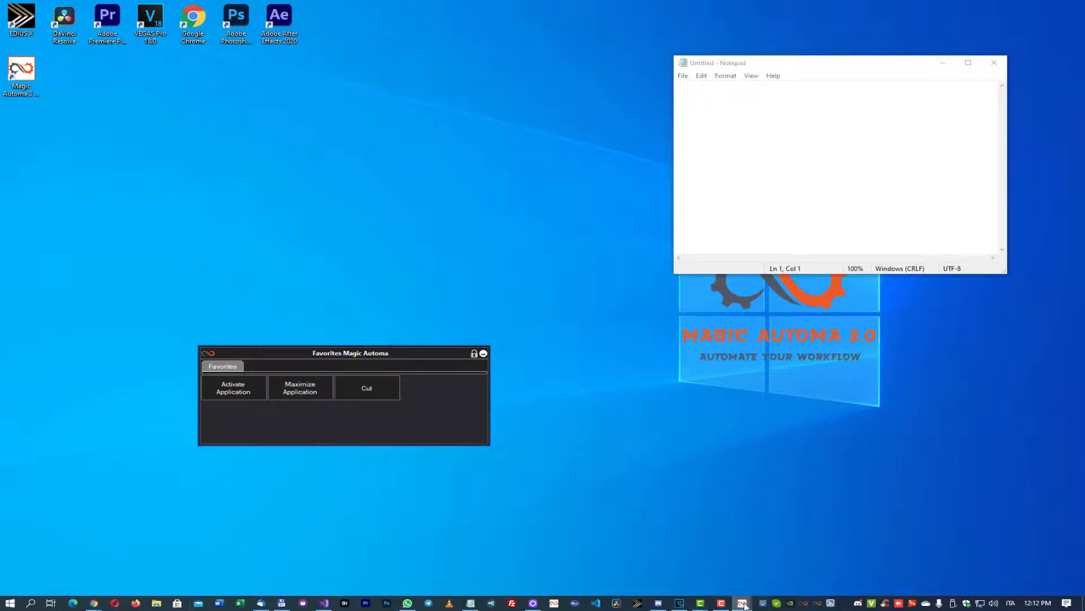
{"action": "mouse_move", "coordinate": [744, 605]}
{"action": "left_click", "coordinate": [680, 560]}
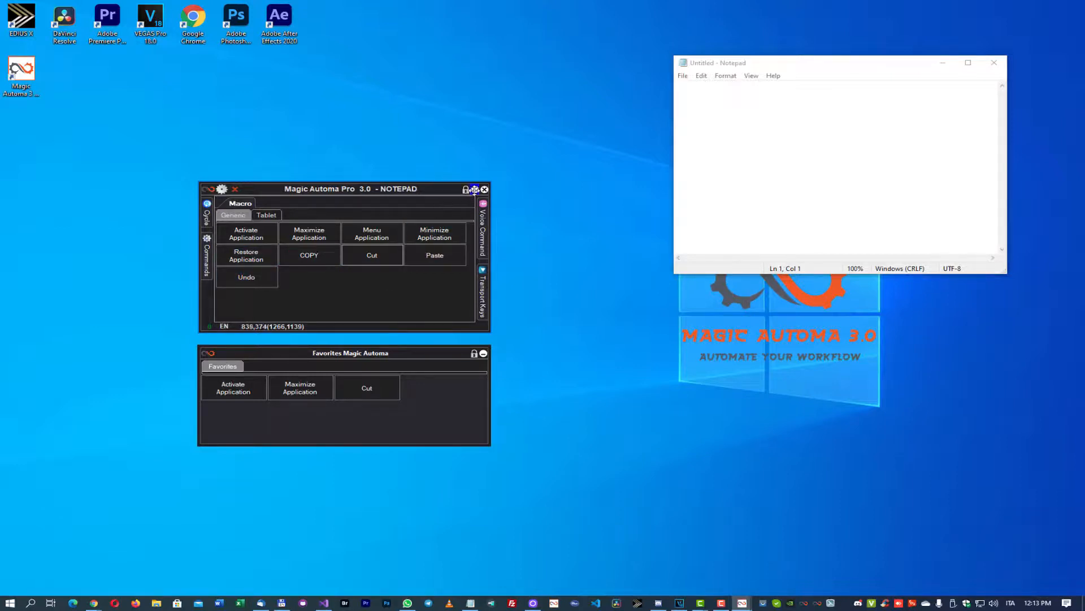
{"action": "left_click", "coordinate": [484, 190]}
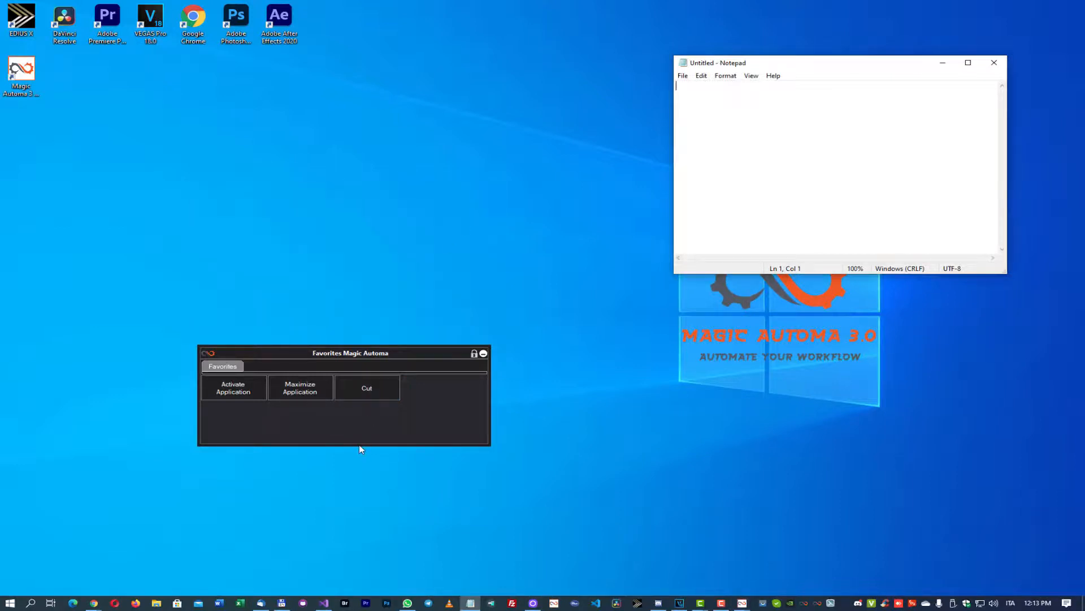
- Shrink the Favorites window to the height of one button row and move it toward the desktop icons
{"action": "left_click_drag", "start_coordinate": [359, 446], "coordinate": [356, 402]}
{"action": "left_click_drag", "start_coordinate": [333, 354], "coordinate": [232, 159]}
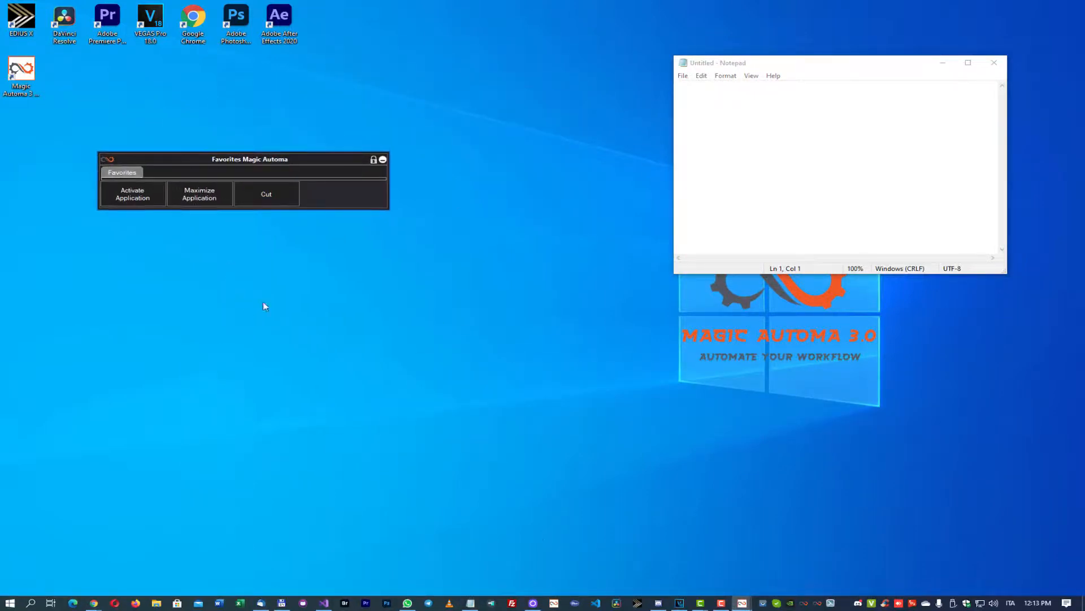
- Bring back the main Magic Automa window and place it directly below the Favorites window
{"action": "mouse_move", "coordinate": [740, 602]}
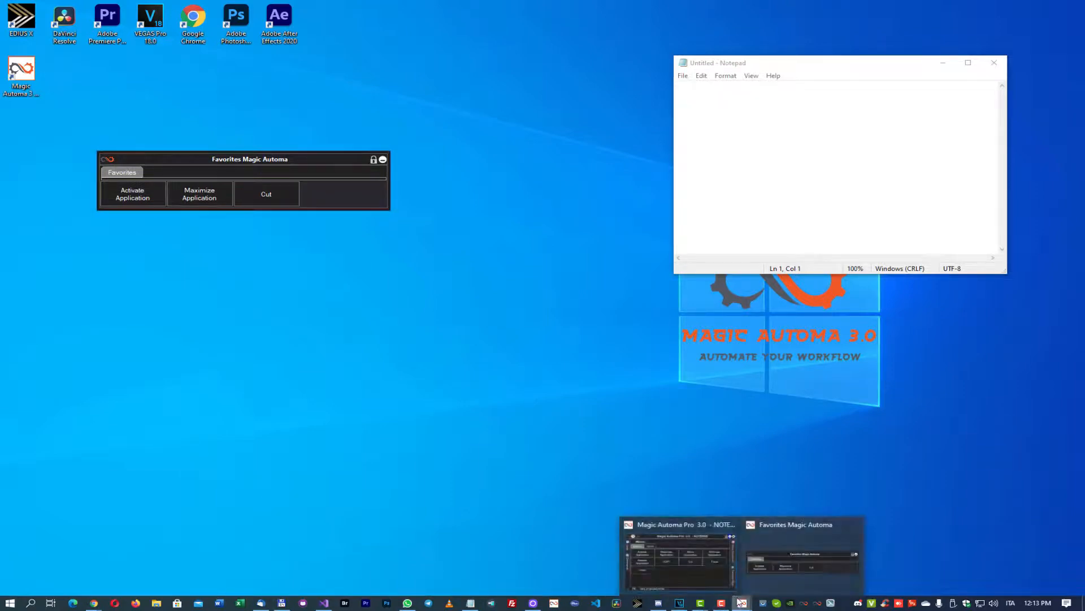
{"action": "left_click", "coordinate": [718, 583]}
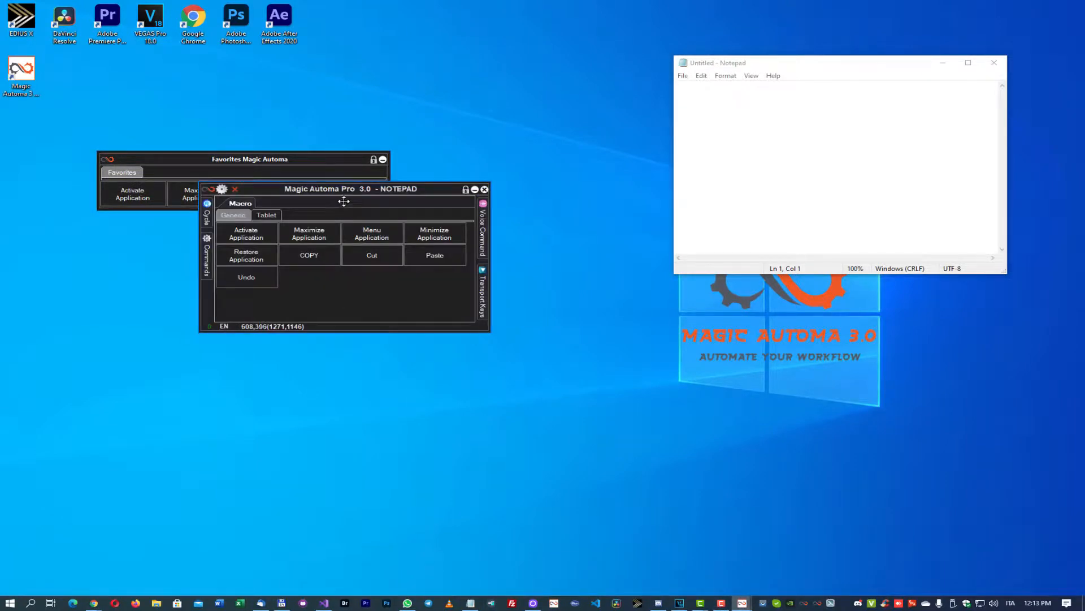
{"action": "left_click_drag", "start_coordinate": [341, 198], "coordinate": [234, 135]}
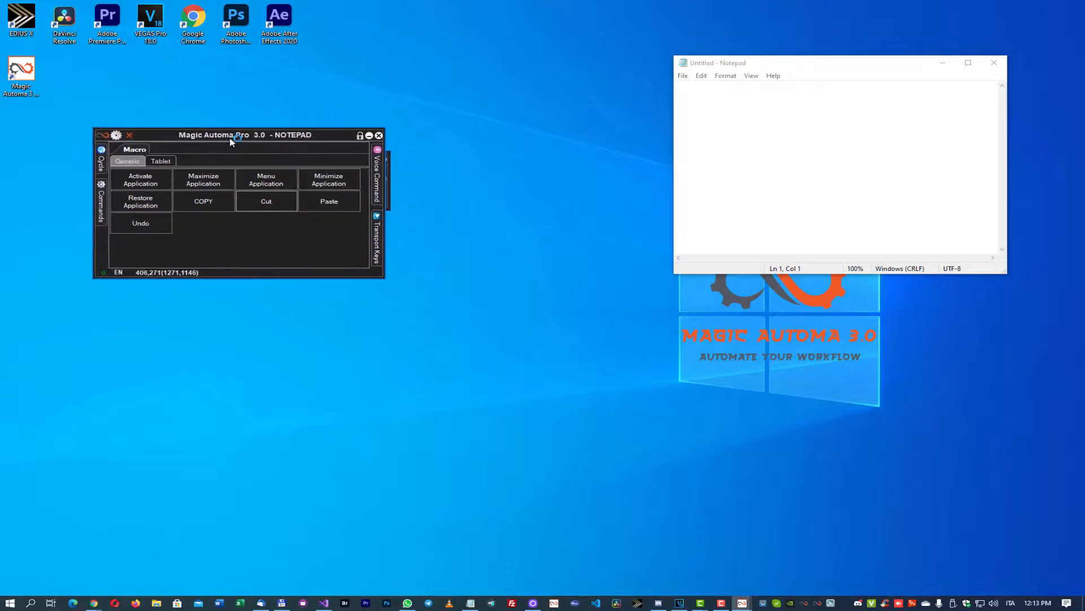
{"action": "left_click_drag", "start_coordinate": [215, 251], "coordinate": [232, 259]}
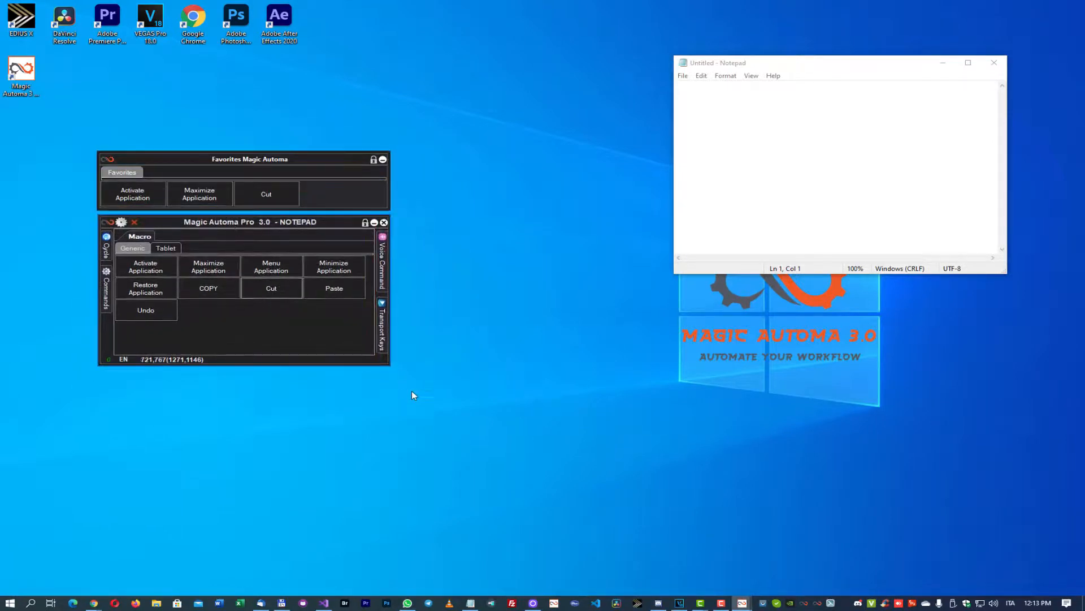
- Pin the Transport Keys panel and detach it as a floating window
{"action": "mouse_move", "coordinate": [387, 344]}
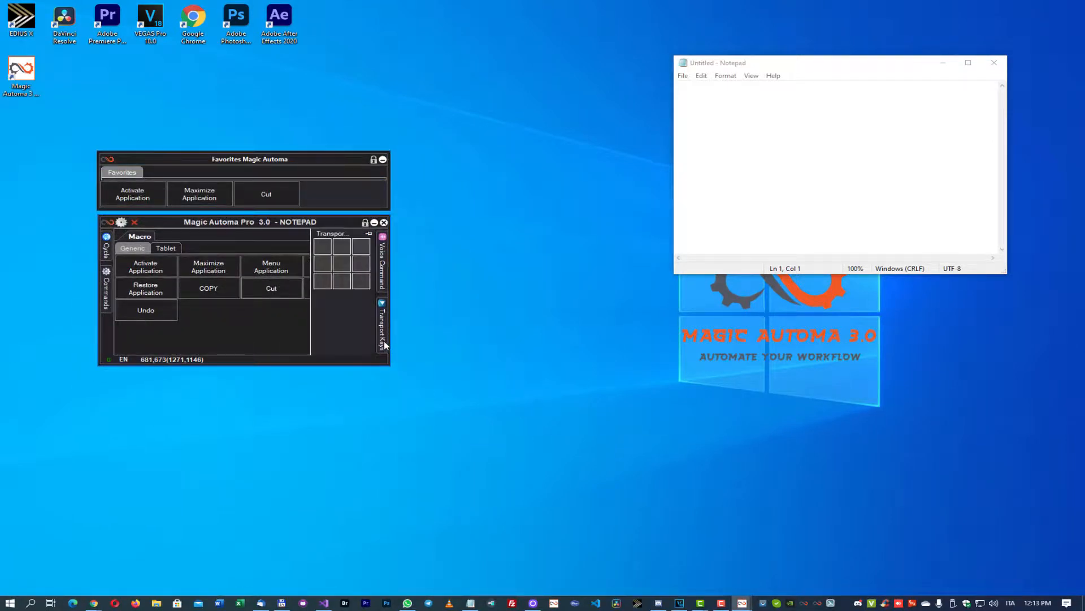
{"action": "left_click", "coordinate": [370, 233]}
{"action": "left_click_drag", "start_coordinate": [345, 235], "coordinate": [486, 328]}
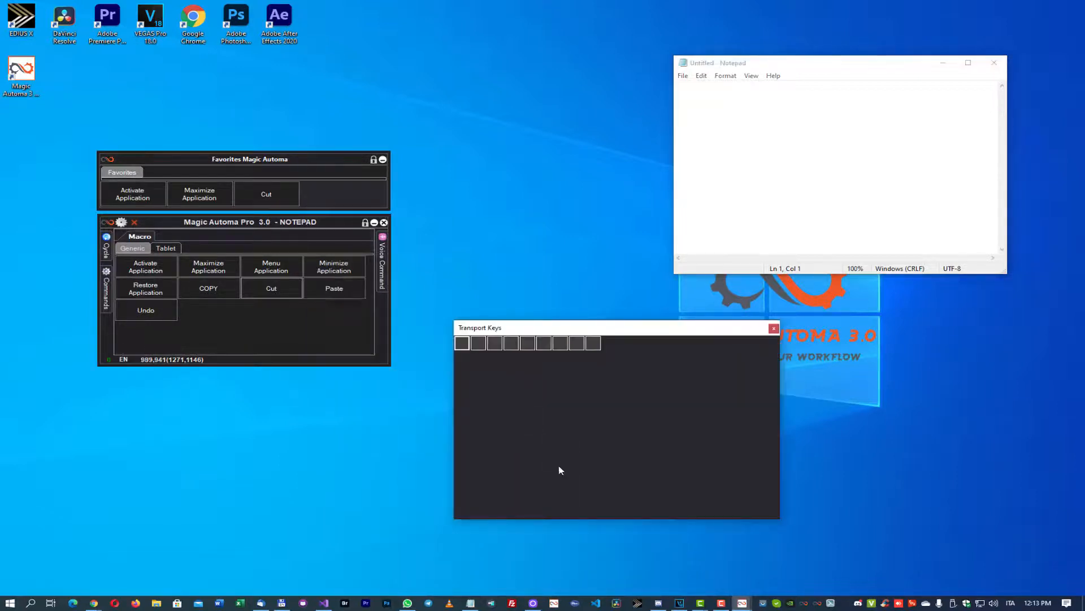
- Shrink the floating Transport Keys window to fit its single row of keys and move it directly below the Notepad window
{"action": "left_click_drag", "start_coordinate": [682, 519], "coordinate": [676, 354]}
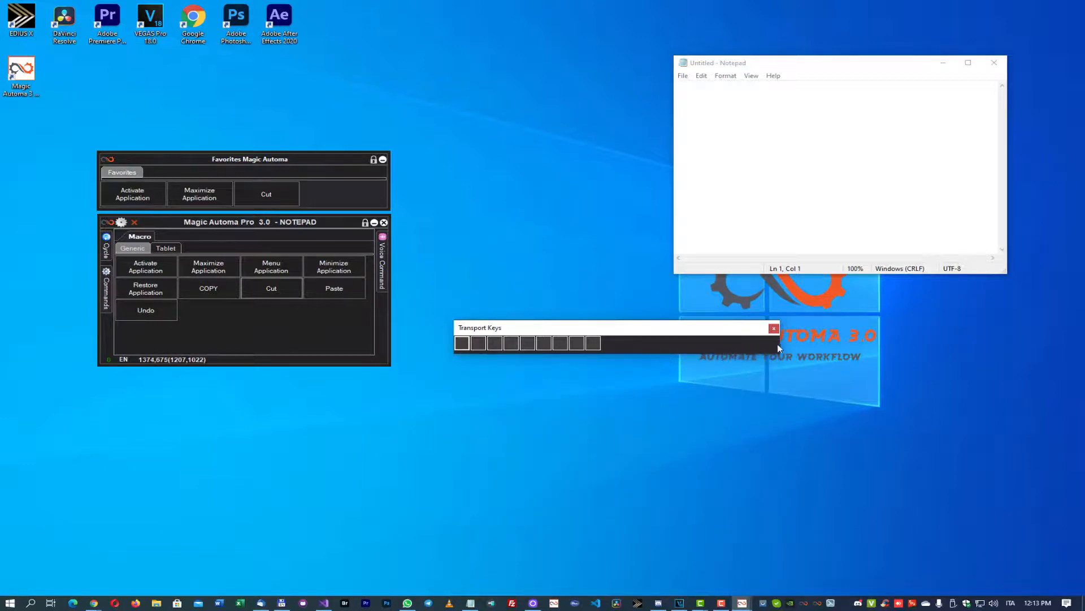
{"action": "left_click_drag", "start_coordinate": [778, 346], "coordinate": [603, 350]}
{"action": "left_click_drag", "start_coordinate": [501, 333], "coordinate": [724, 287]}
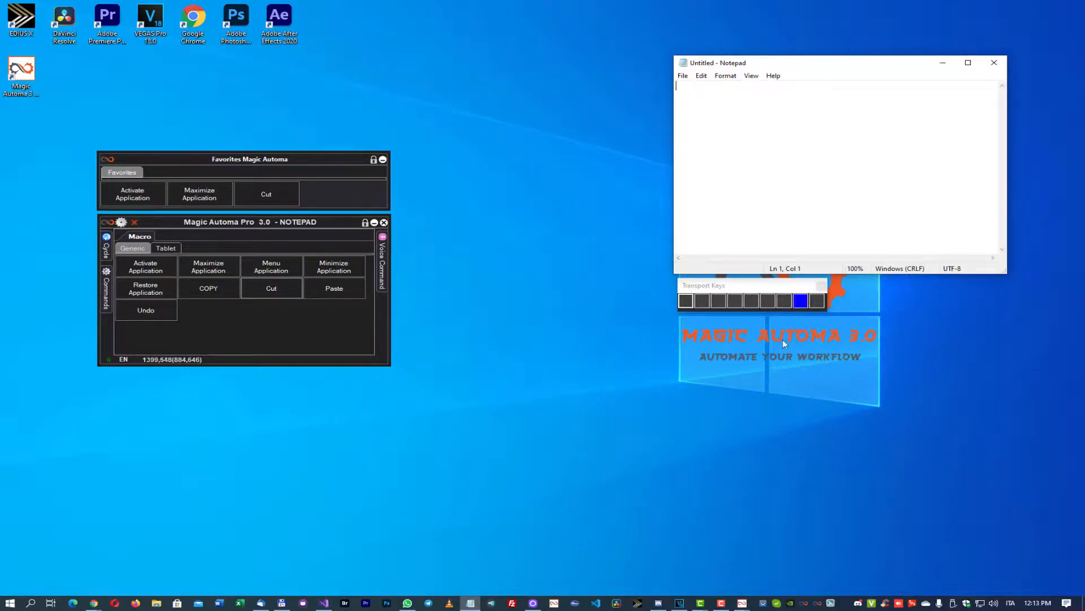
- Edit the first transport key, viewing the button style presets and changing its icon to 00003.png
{"action": "right_click", "coordinate": [688, 306]}
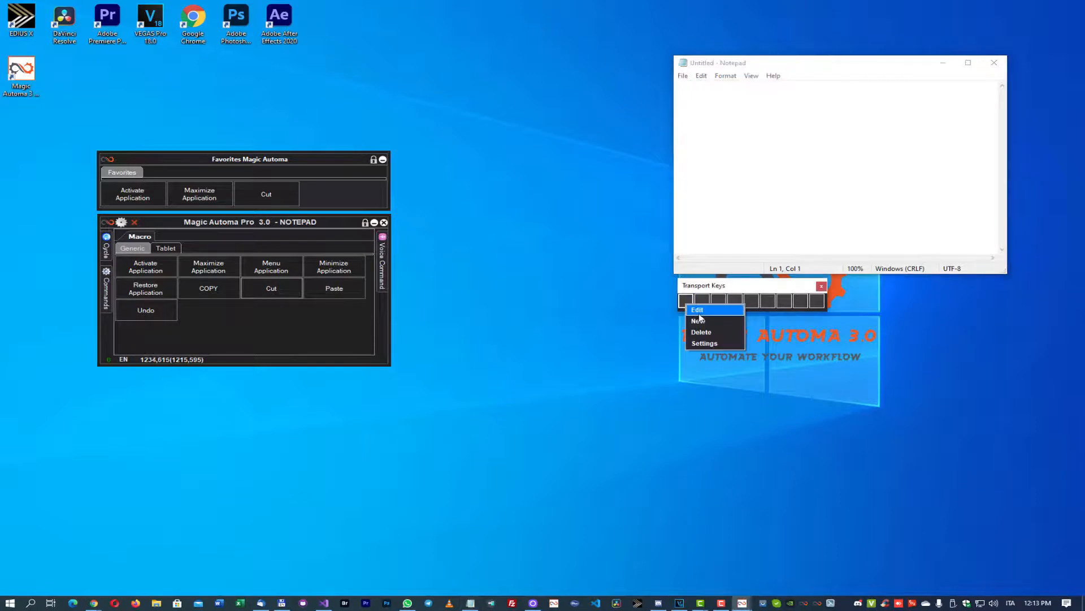
{"action": "left_click", "coordinate": [700, 312]}
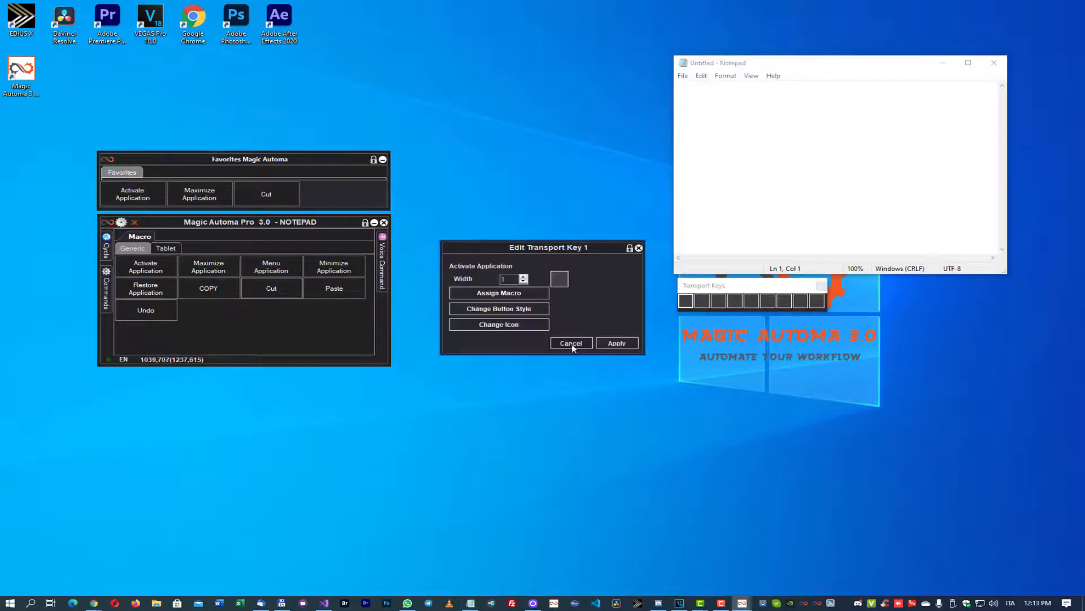
{"action": "left_click", "coordinate": [514, 308]}
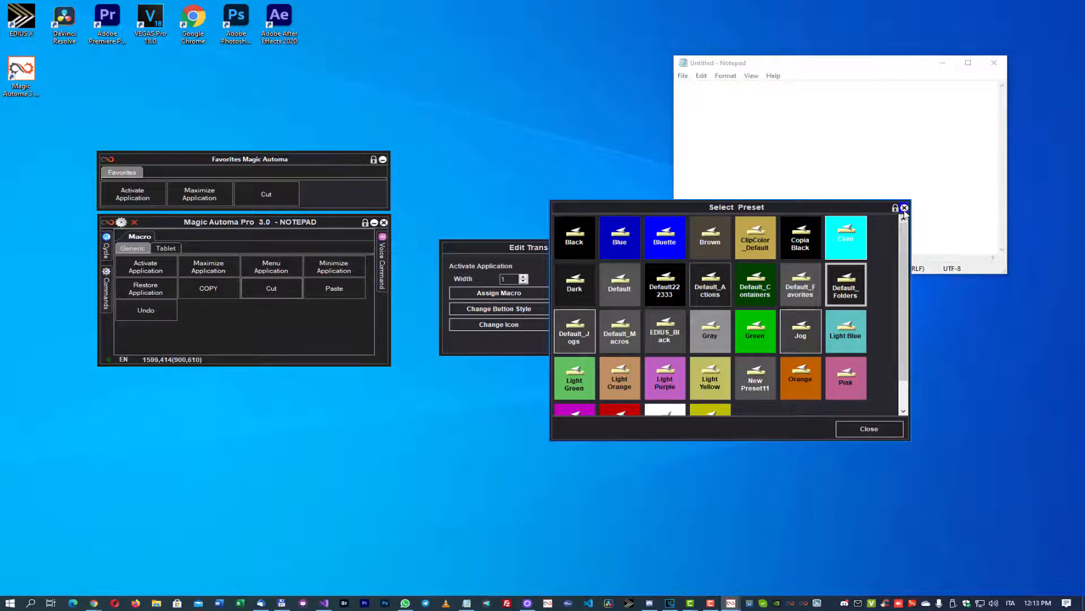
{"action": "left_click", "coordinate": [842, 232]}
{"action": "left_click", "coordinate": [513, 325]}
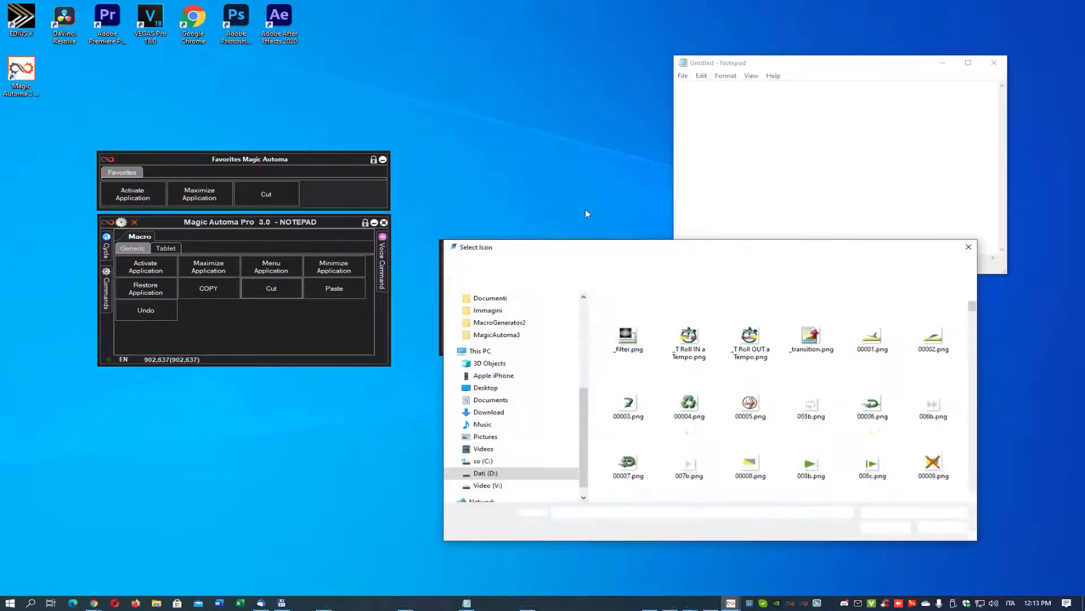
{"action": "left_click", "coordinate": [627, 344]}
{"action": "left_click", "coordinate": [885, 525]}
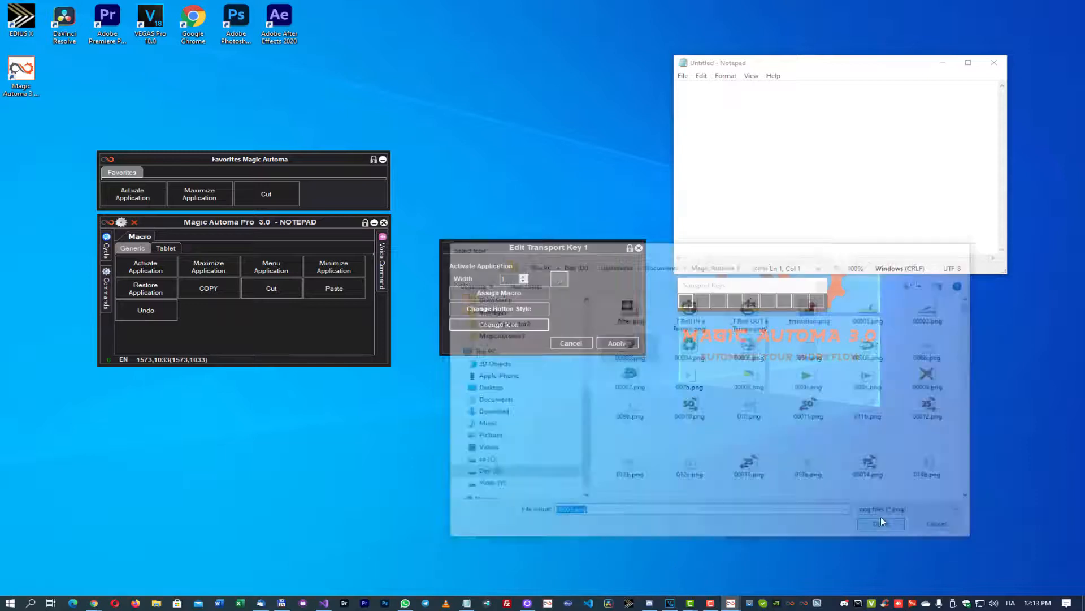
{"action": "left_click", "coordinate": [610, 346]}
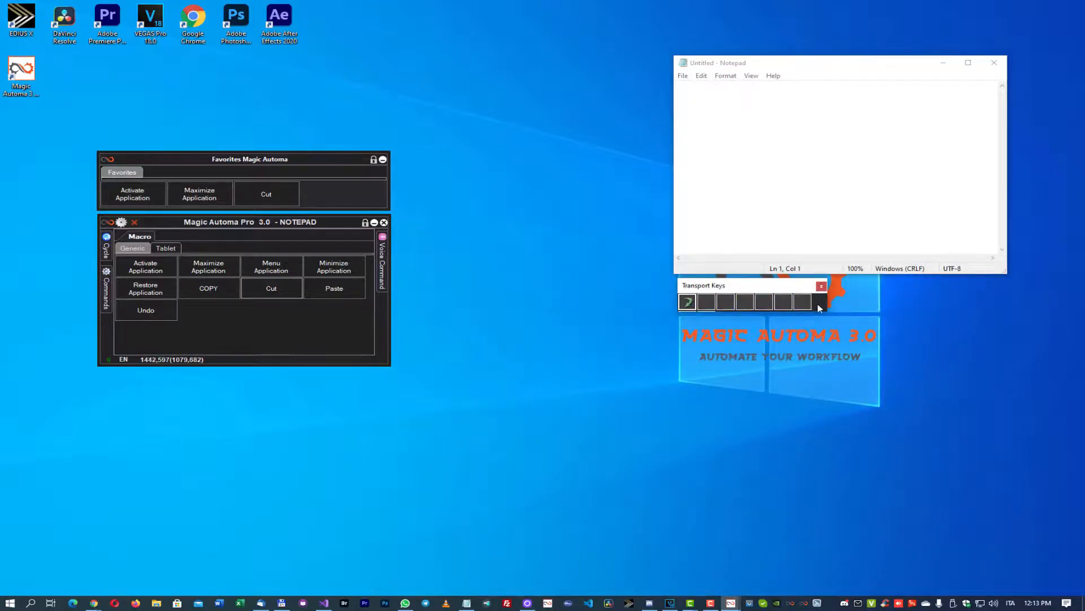
- Widen the Transport Keys window so every key fits in one row, and move it below the wallpaper logo
{"action": "left_click_drag", "start_coordinate": [828, 304], "coordinate": [857, 305]}
{"action": "left_click_drag", "start_coordinate": [773, 285], "coordinate": [804, 387]}
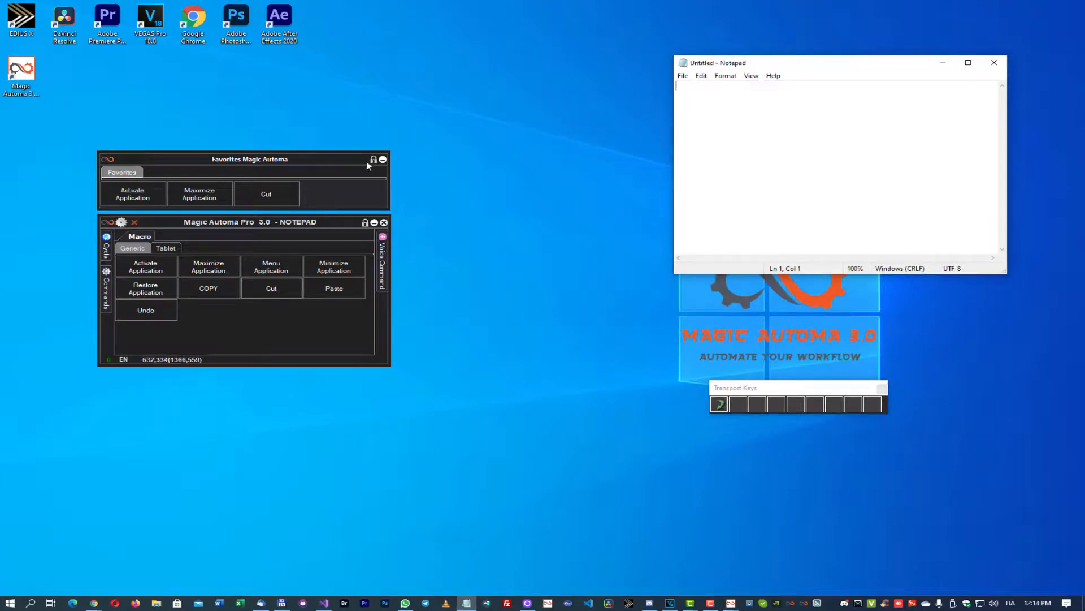
- Minimize the Favorites and main Magic Automa windows, and restore only the main window
{"action": "left_click", "coordinate": [383, 159]}
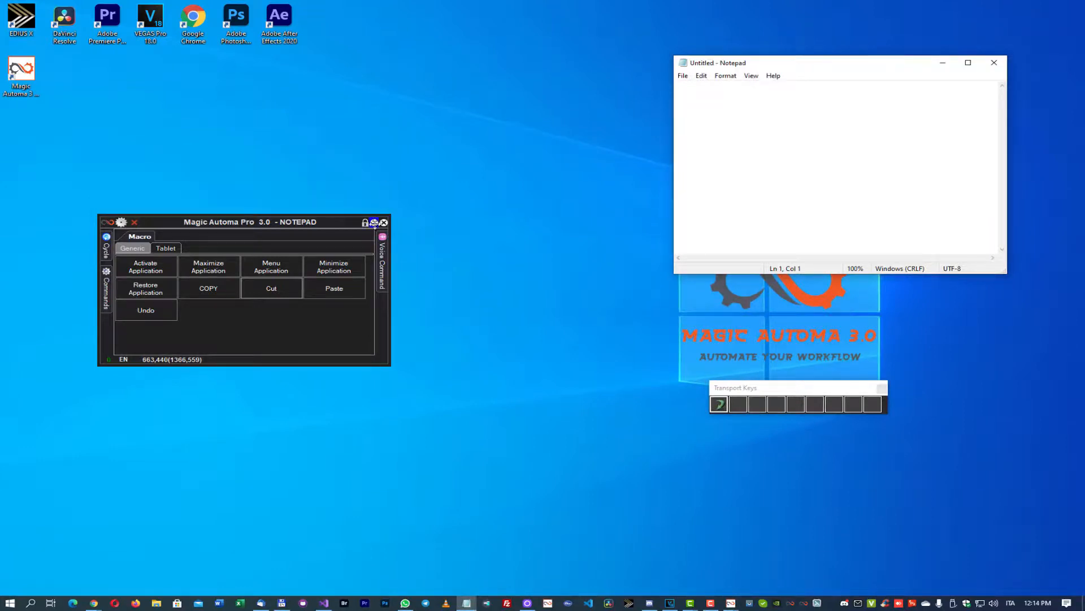
{"action": "left_click", "coordinate": [374, 222]}
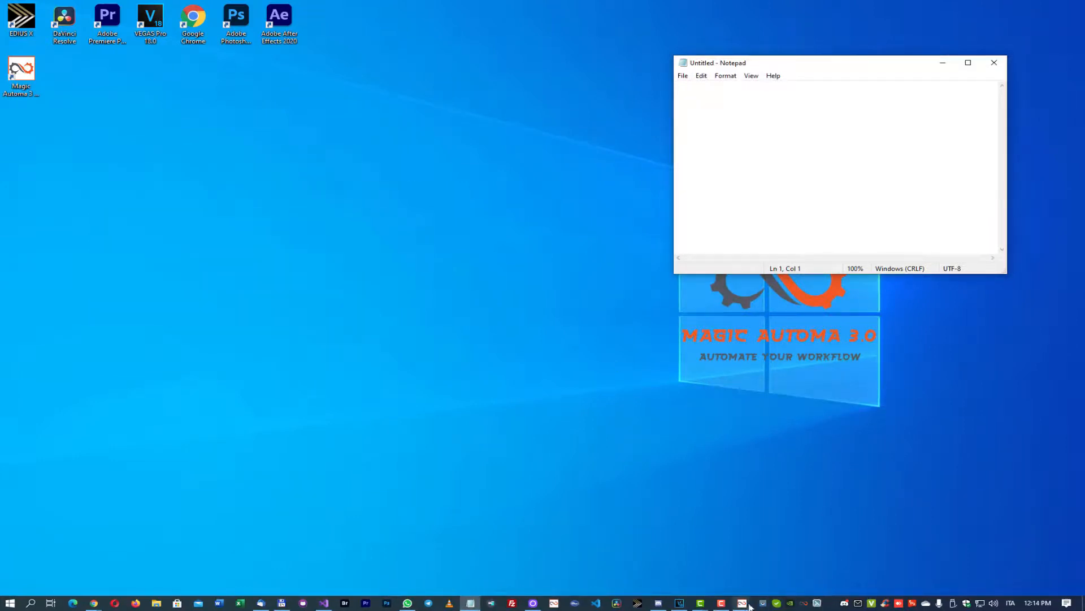
{"action": "mouse_move", "coordinate": [744, 605]}
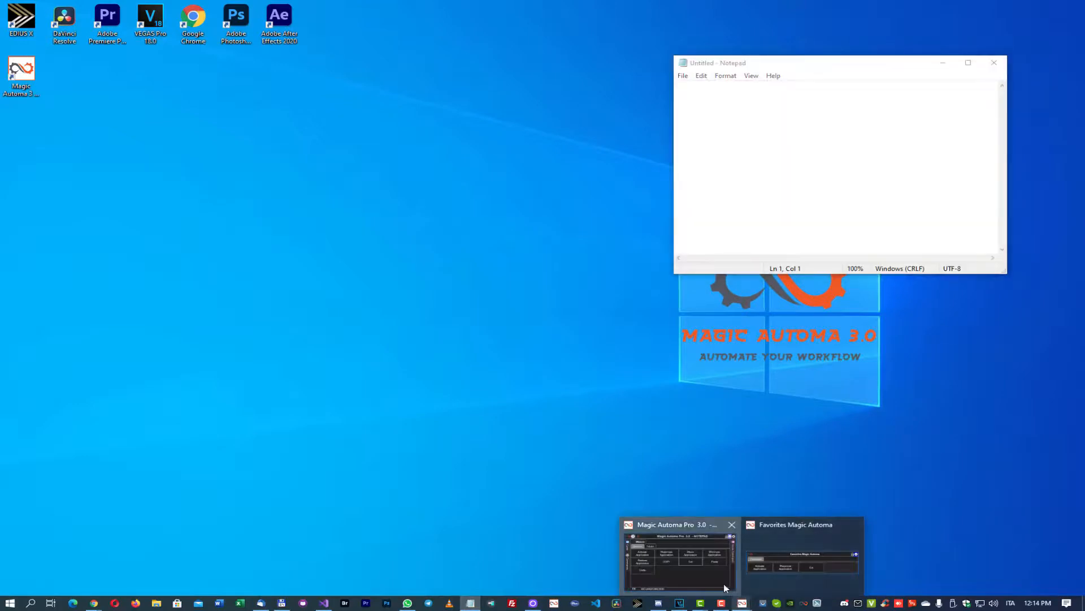
{"action": "left_click", "coordinate": [724, 583]}
- Dock the Transport Keys window back into the right side of the main Magic Automa window and collapse it to a side tab
{"action": "left_click_drag", "start_coordinate": [783, 389], "coordinate": [505, 120]}
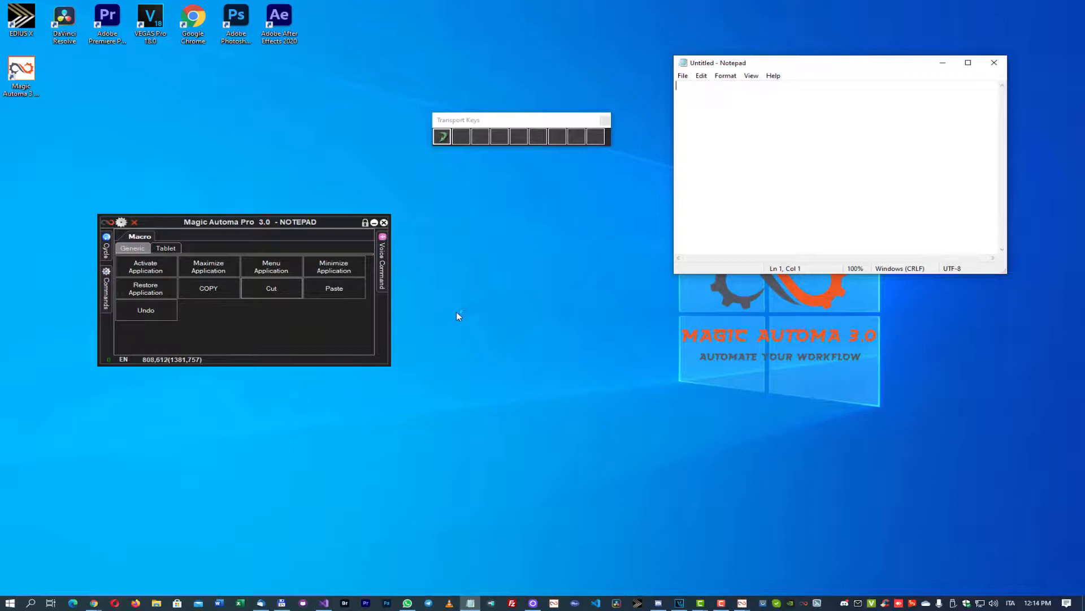
{"action": "left_click", "coordinate": [468, 130]}
{"action": "left_click_drag", "start_coordinate": [469, 129], "coordinate": [361, 294]}
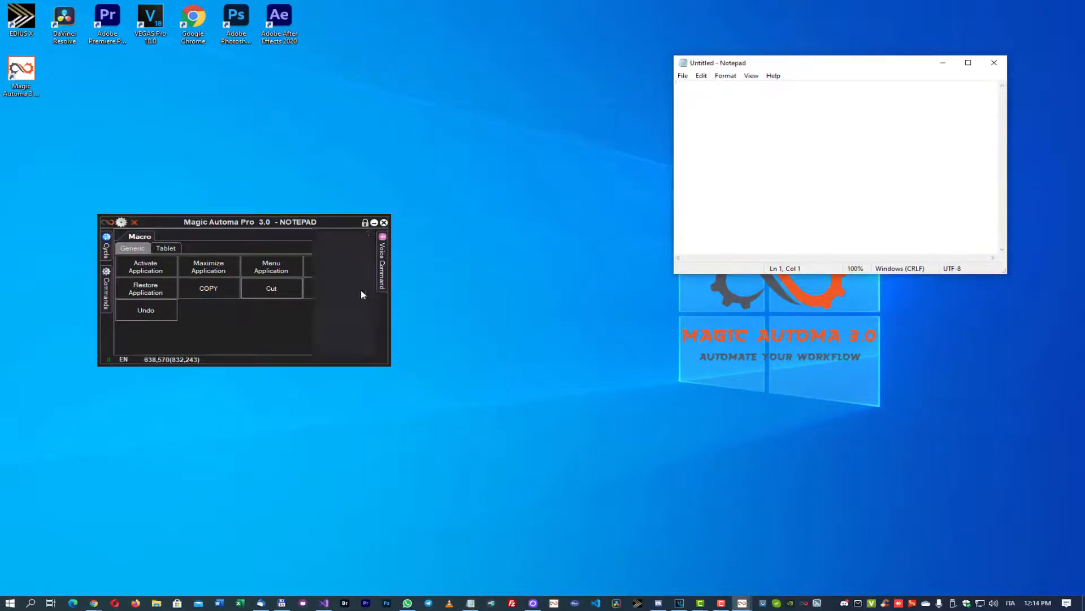
{"action": "left_click", "coordinate": [368, 233]}
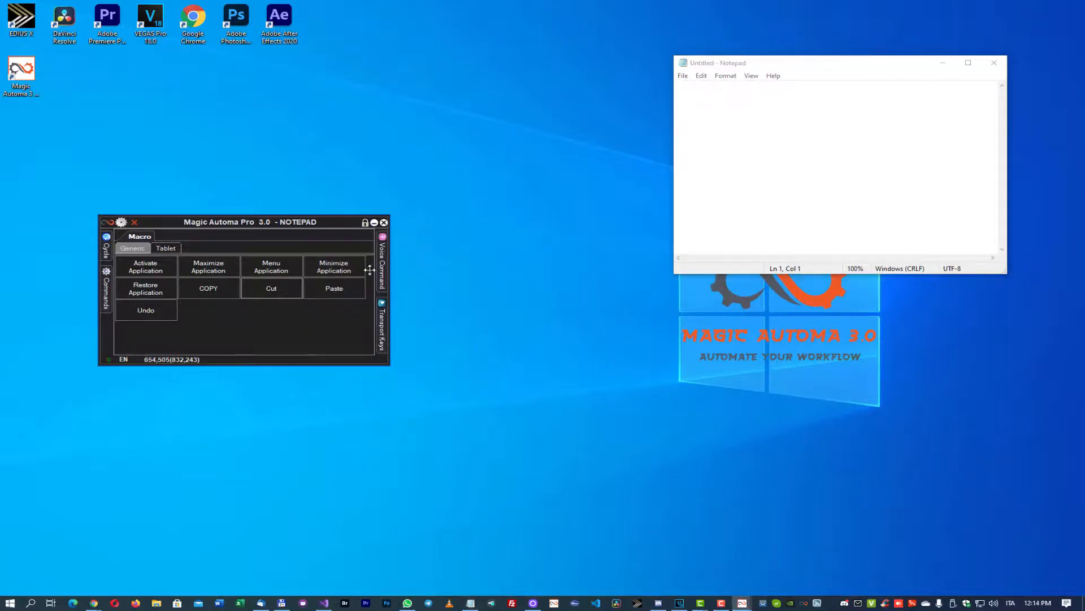
- Show the Effects Manager panel in the main Magic Automa window
{"action": "left_click", "coordinate": [121, 222]}
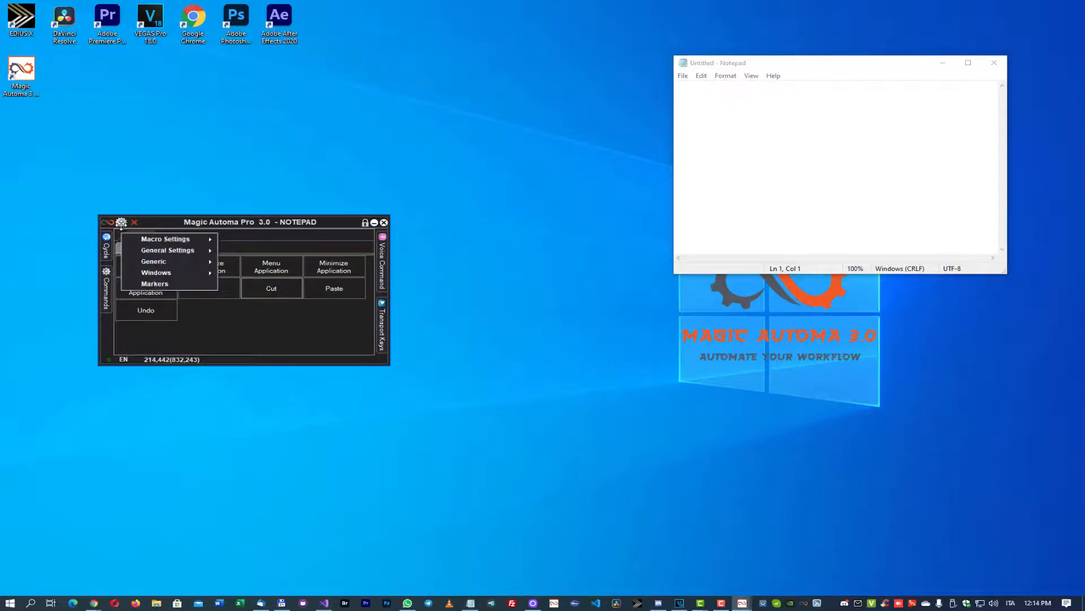
{"action": "mouse_move", "coordinate": [174, 278]}
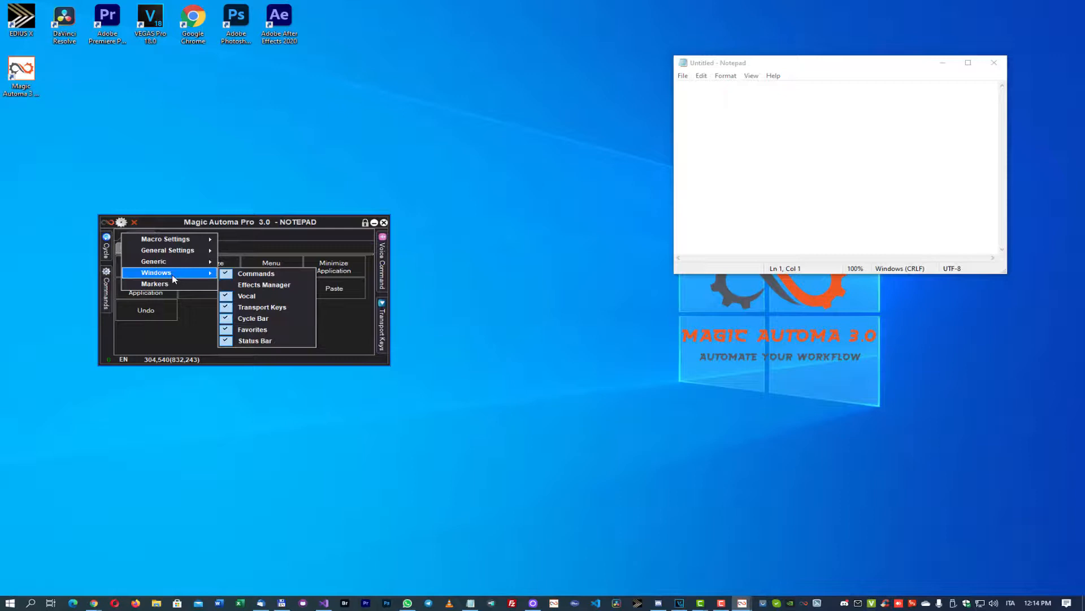
{"action": "left_click", "coordinate": [244, 286]}
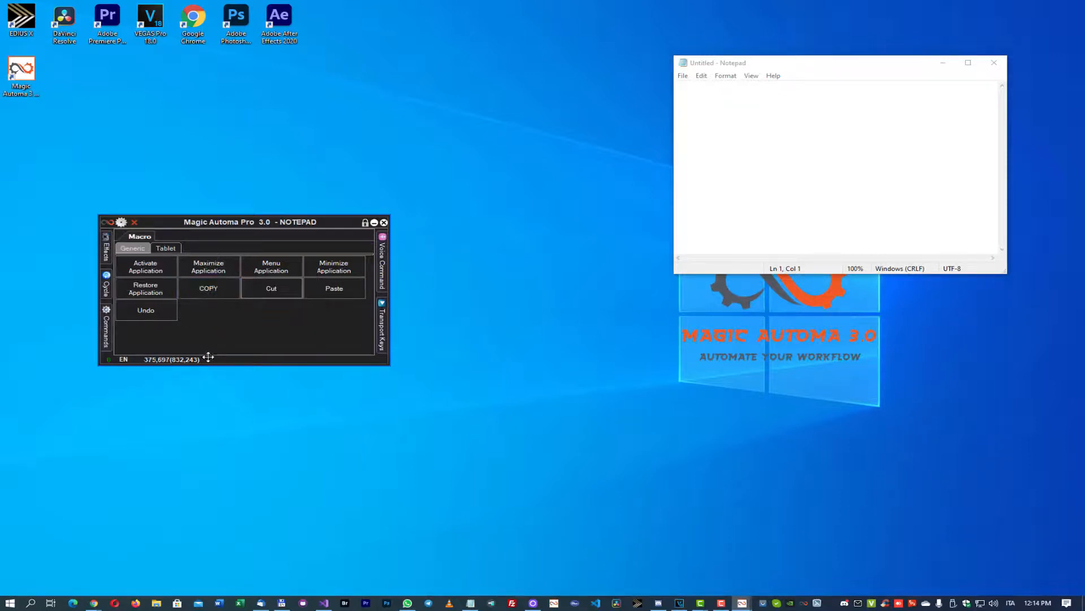
{"action": "mouse_move", "coordinate": [106, 250]}
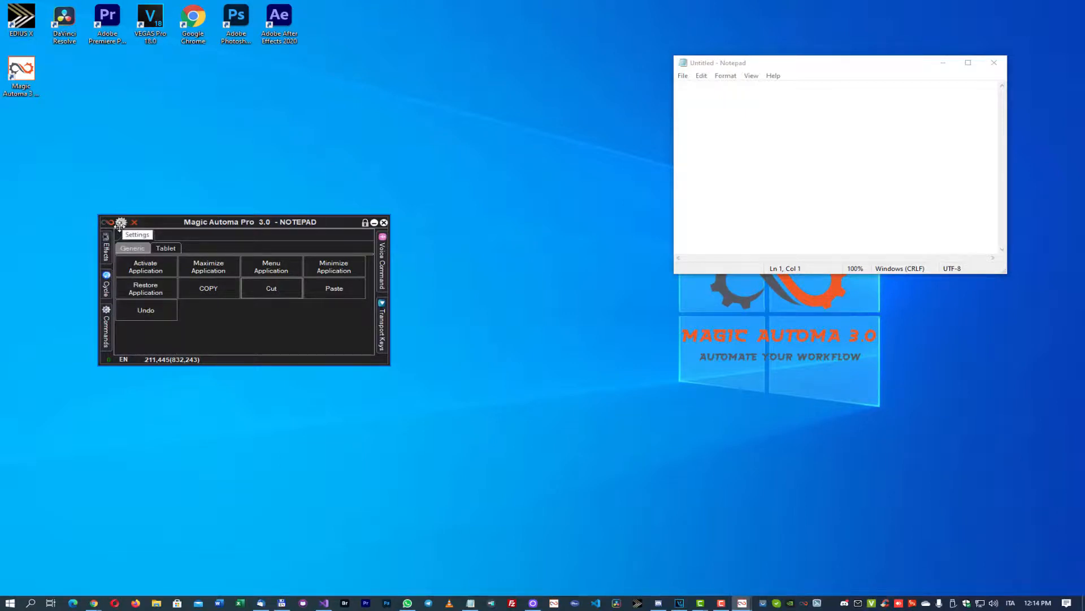
- Review the panel visibility options and choose Main among the windows of the Generic container
{"action": "left_click", "coordinate": [122, 222]}
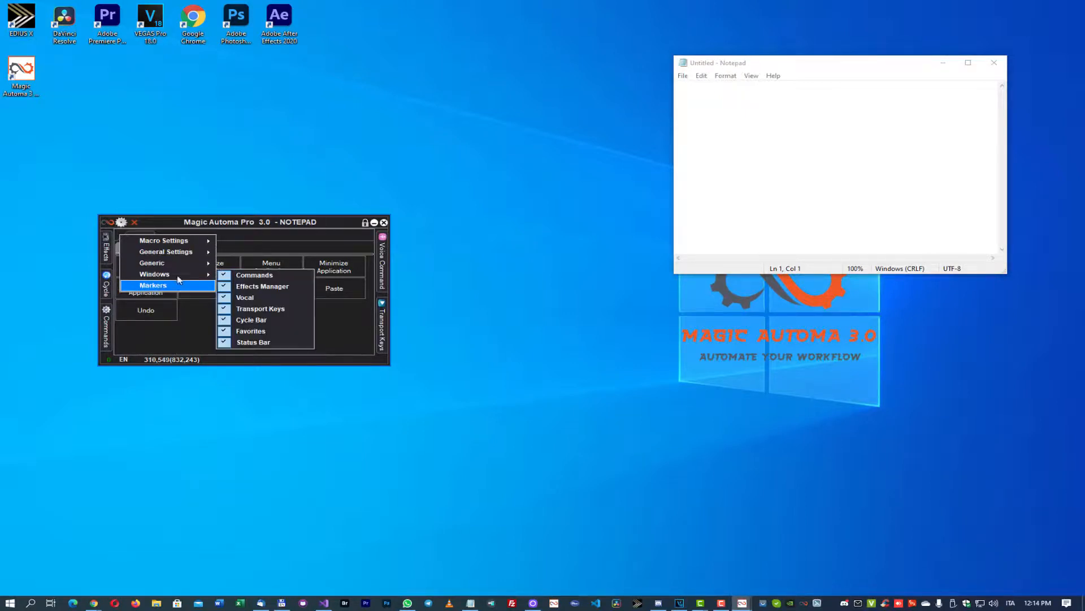
{"action": "mouse_move", "coordinate": [187, 265]}
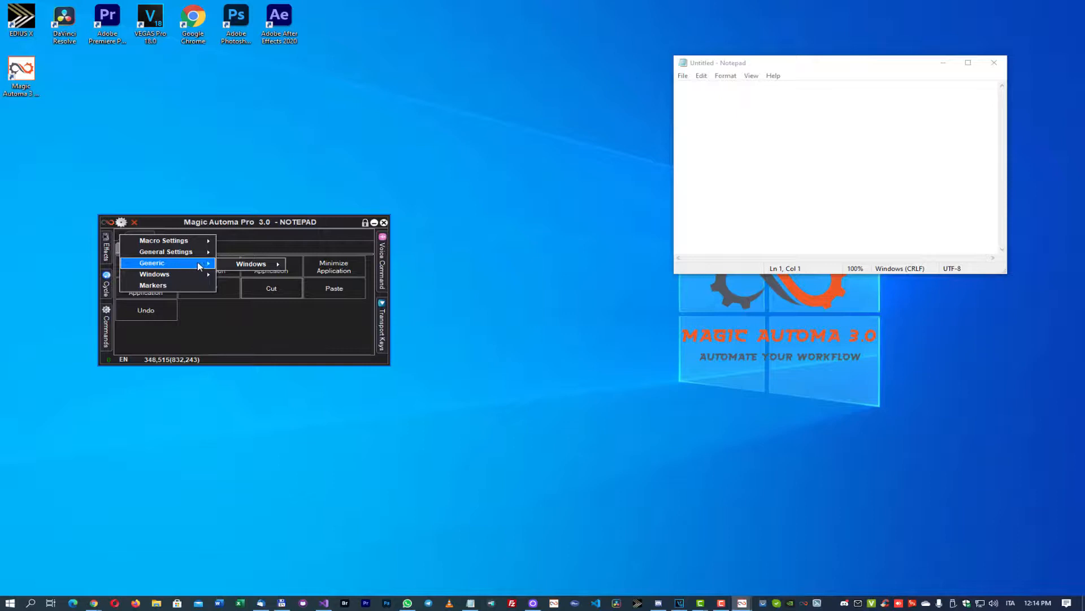
{"action": "mouse_move", "coordinate": [271, 265]}
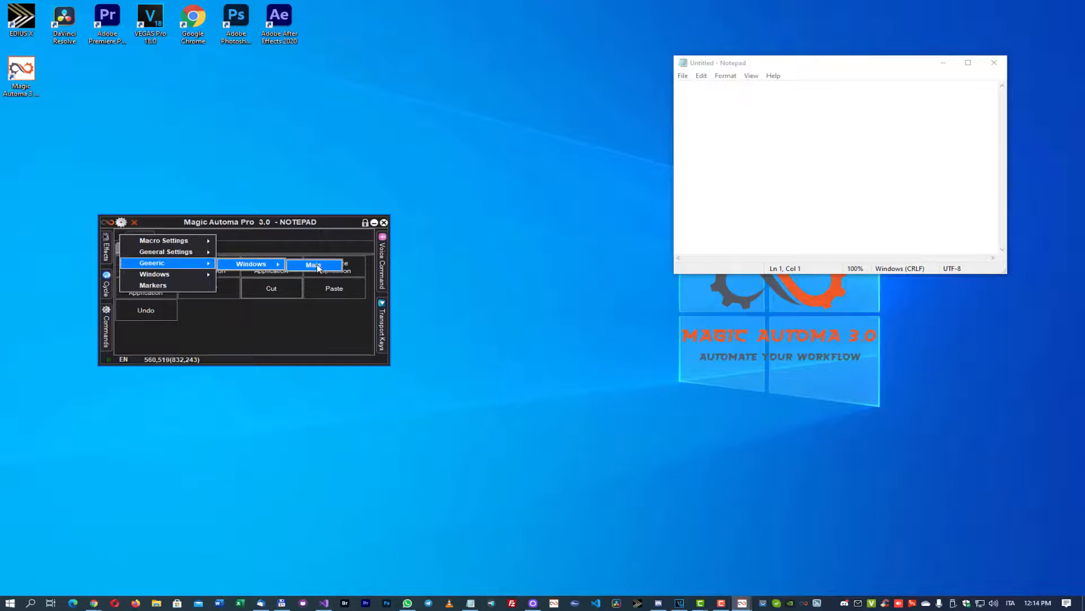
{"action": "left_click", "coordinate": [319, 269]}
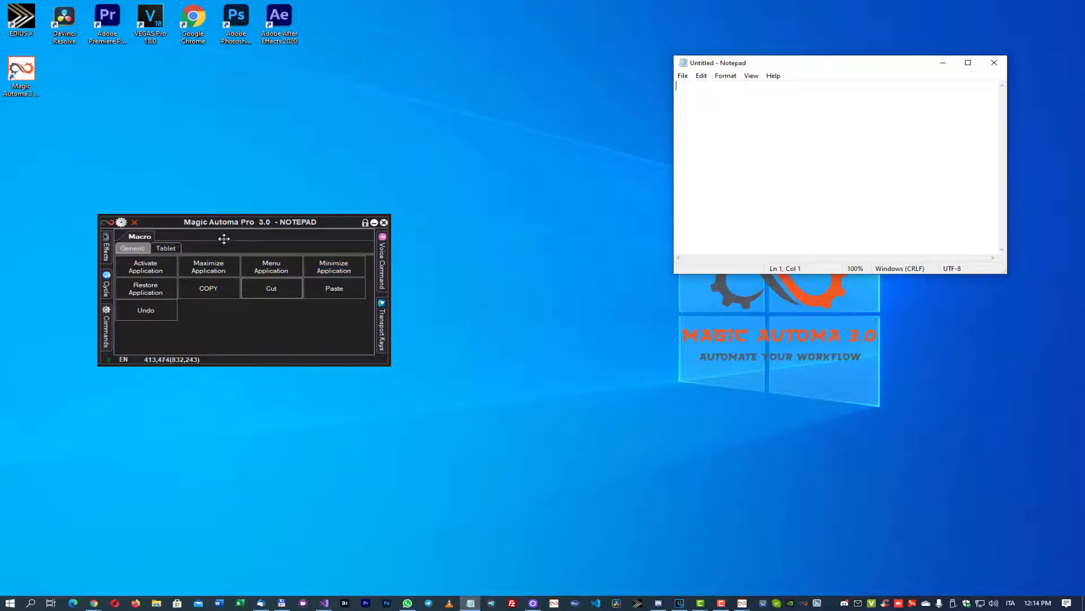
- Try to delete the Tablet container and dismiss the resulting message
{"action": "left_click", "coordinate": [137, 248]}
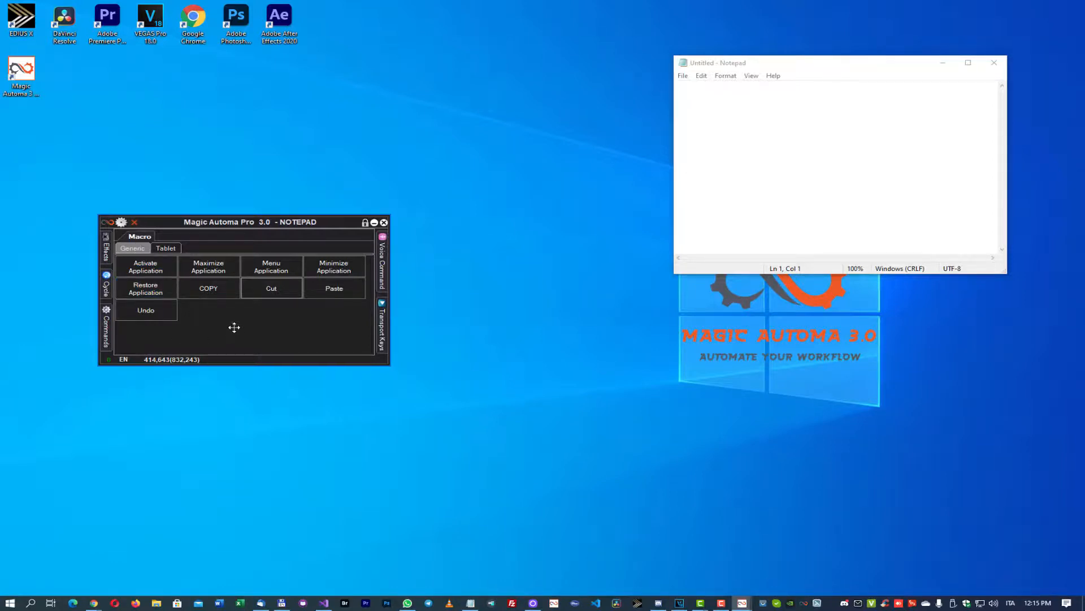
{"action": "right_click", "coordinate": [164, 249]}
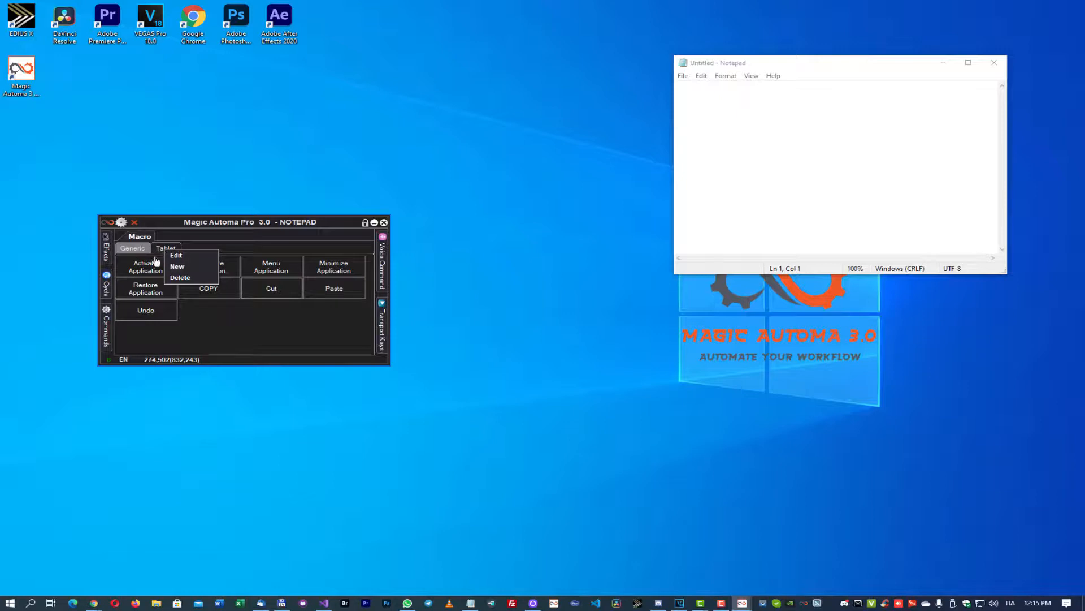
{"action": "left_click", "coordinate": [164, 247]}
{"action": "right_click", "coordinate": [170, 248]}
{"action": "left_click", "coordinate": [192, 280]}
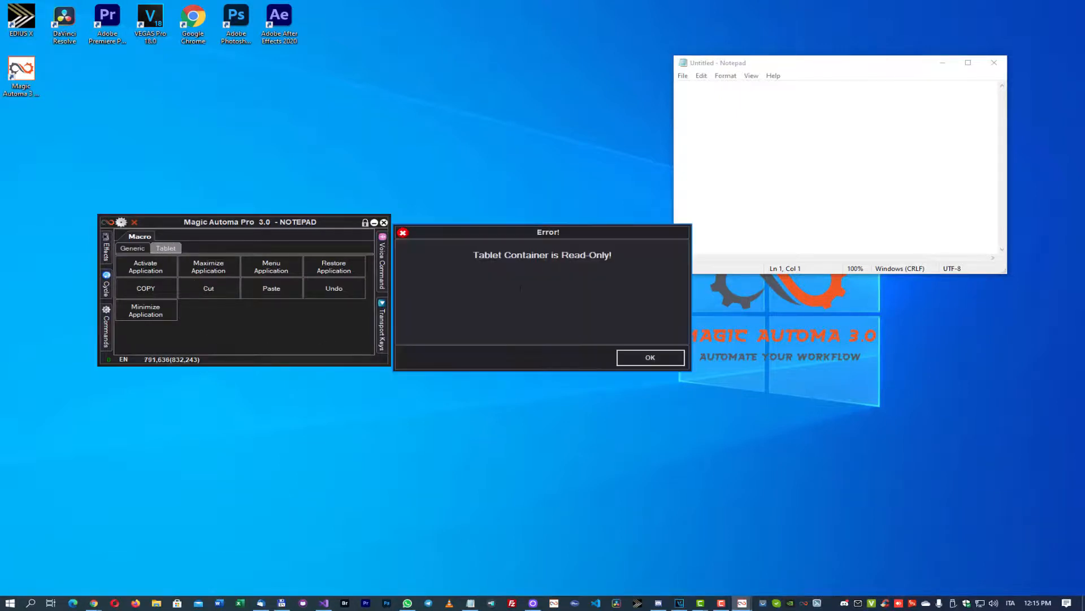
{"action": "left_click", "coordinate": [667, 358]}
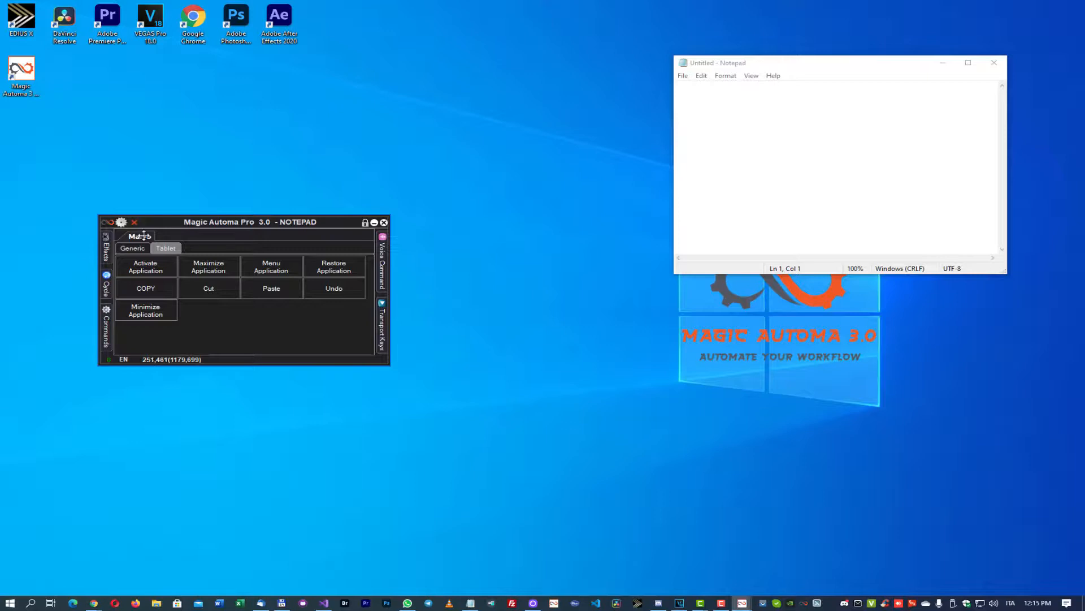
- Create a new macro container named Second and display it
{"action": "right_click", "coordinate": [160, 248]}
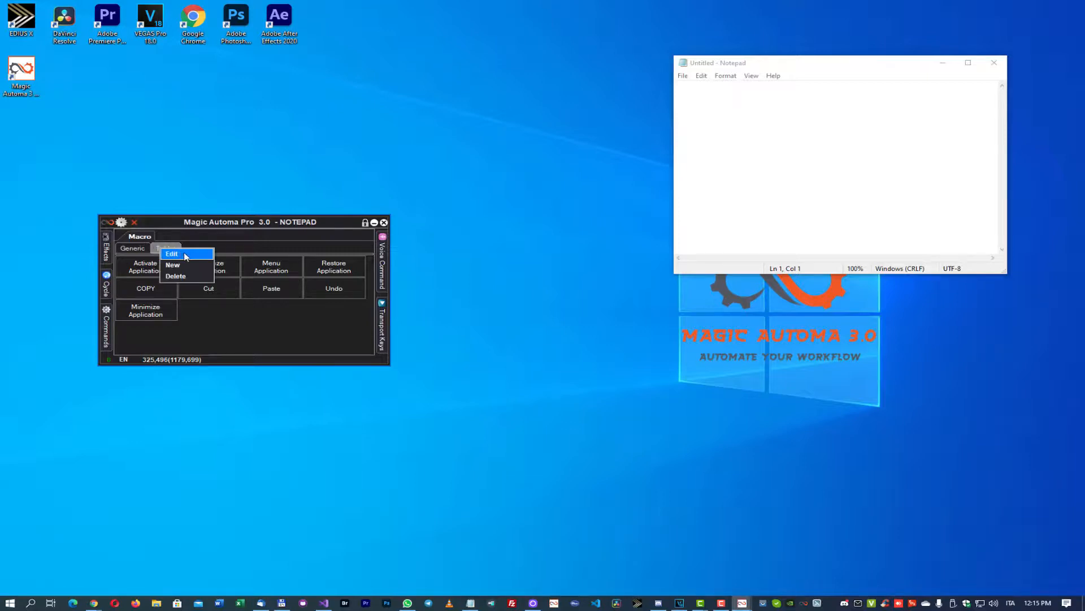
{"action": "left_click", "coordinate": [174, 265]}
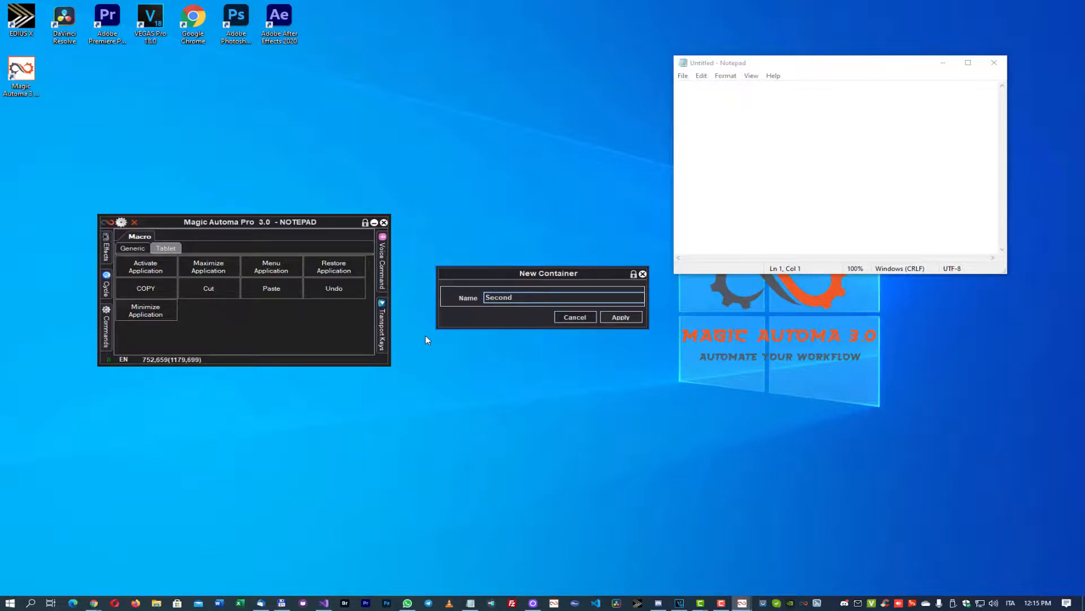
{"action": "left_click", "coordinate": [630, 318]}
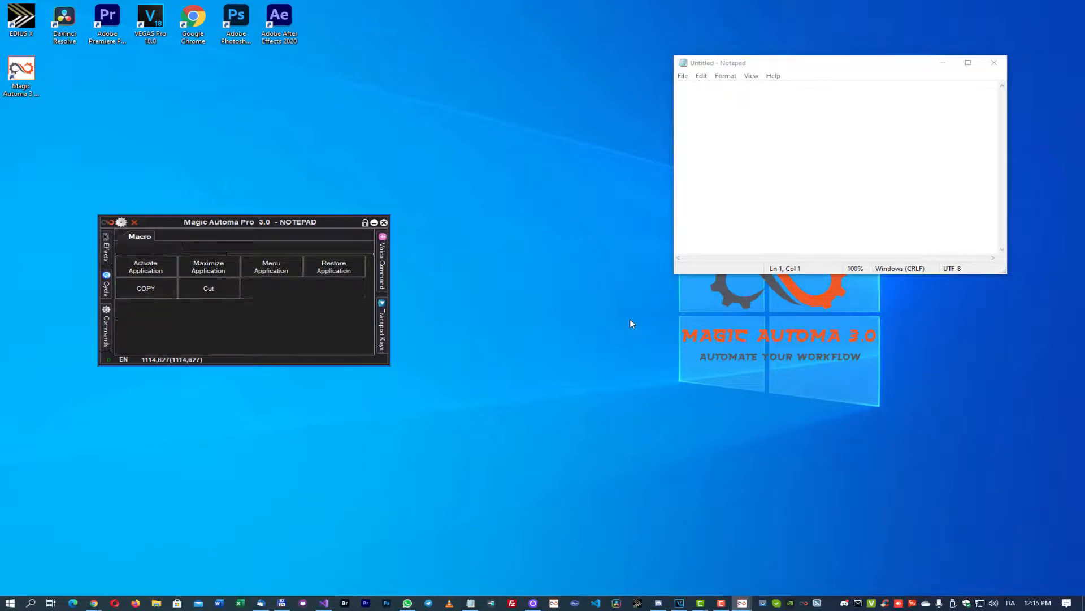
{"action": "left_click", "coordinate": [198, 248]}
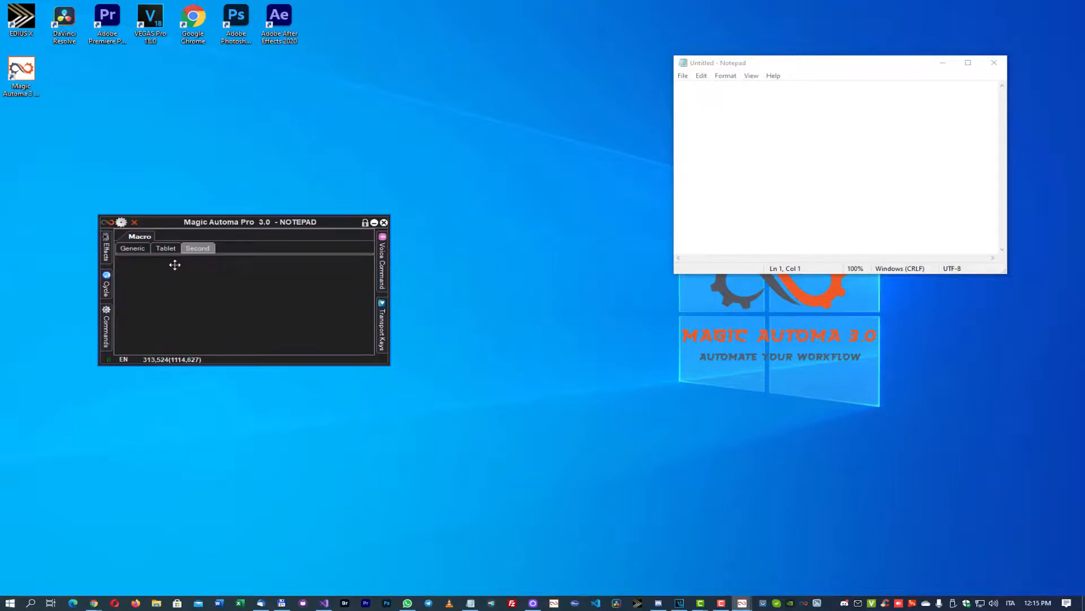
- Move the Restore Application, Cut and Menu Application macros from Generic into the Second container, and place Second before Tablet
{"action": "left_click", "coordinate": [132, 248]}
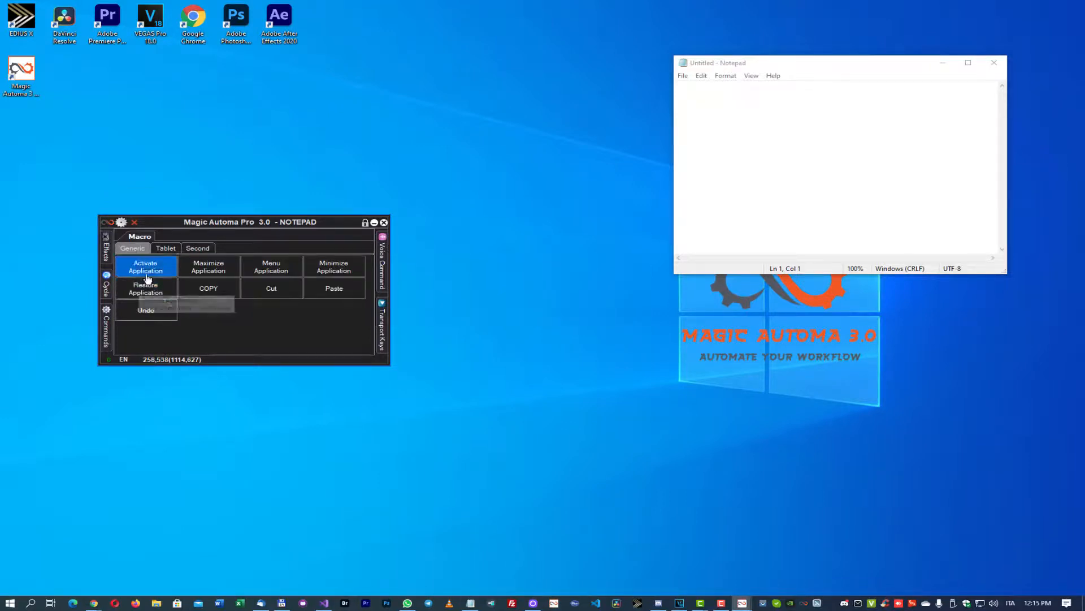
{"action": "left_click", "coordinate": [145, 291]}
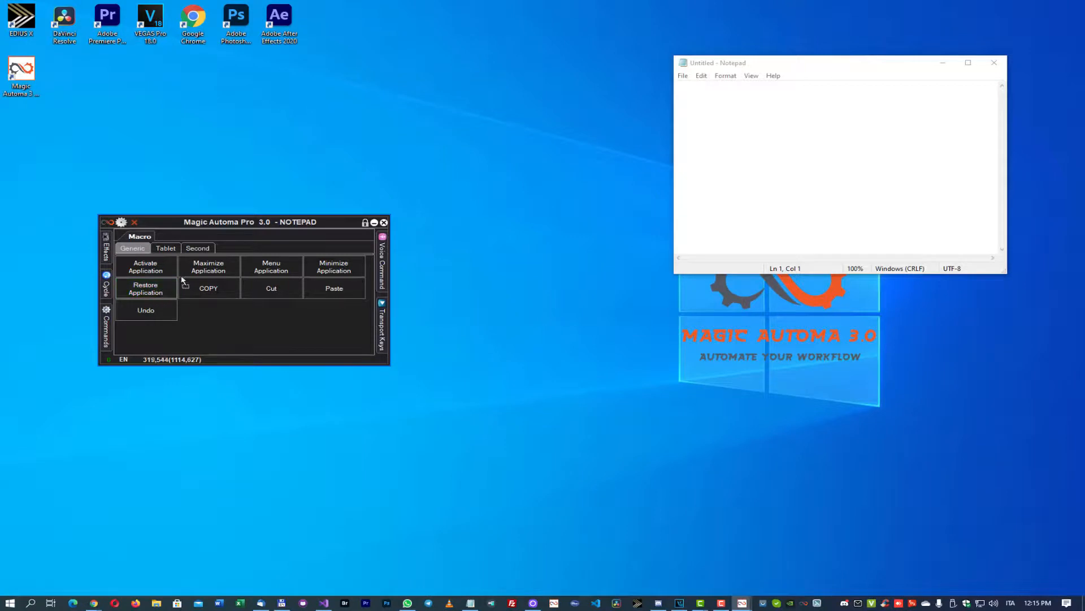
{"action": "left_click_drag", "start_coordinate": [196, 248], "coordinate": [197, 248]}
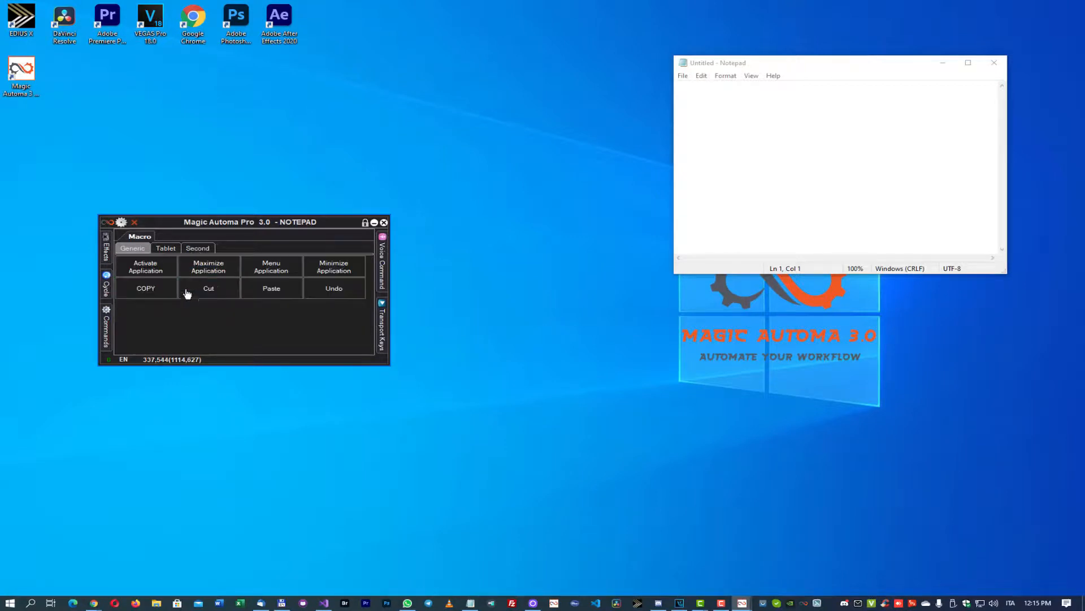
{"action": "left_click_drag", "start_coordinate": [216, 291], "coordinate": [207, 253]}
{"action": "left_click_drag", "start_coordinate": [141, 269], "coordinate": [164, 248]}
{"action": "left_click", "coordinate": [198, 248]}
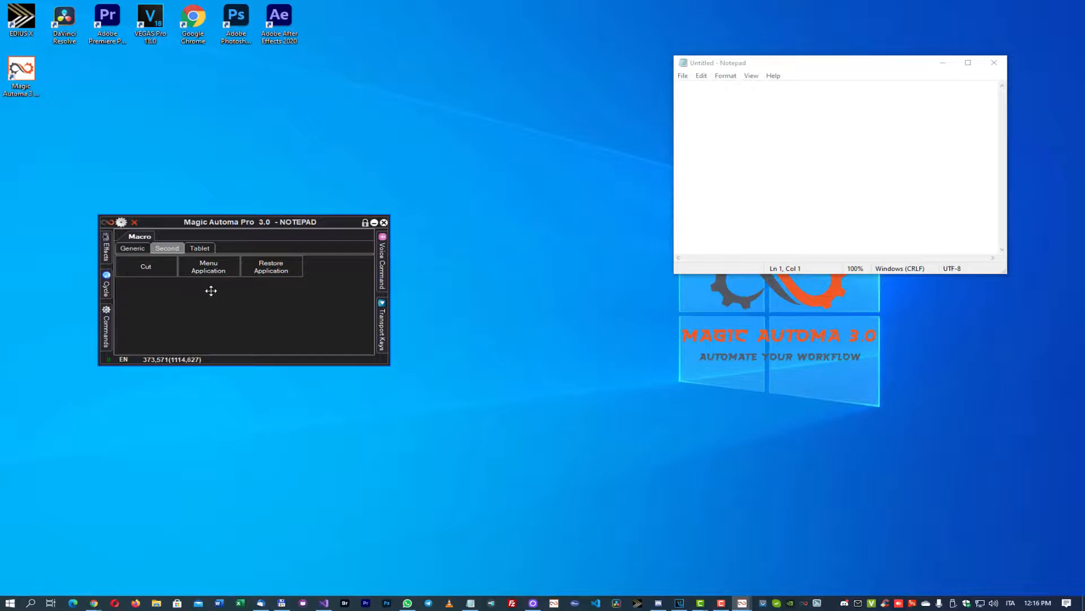
- Open the Second container's name for editing and cancel without changing it
{"action": "left_click_drag", "start_coordinate": [189, 268], "coordinate": [146, 273]}
{"action": "left_click_drag", "start_coordinate": [319, 284], "coordinate": [171, 276]}
{"action": "right_click", "coordinate": [170, 249]}
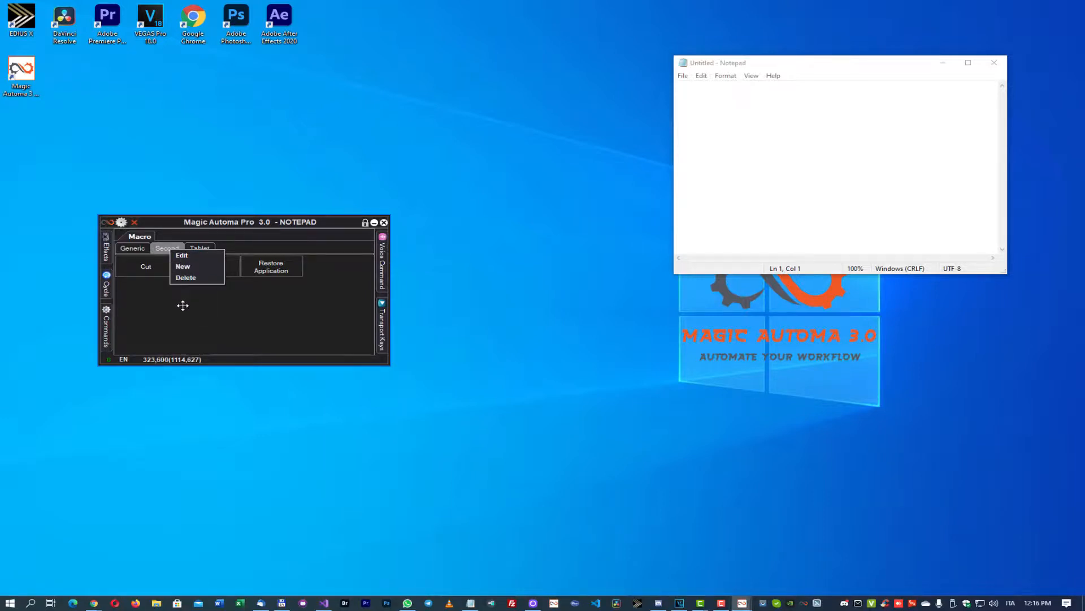
{"action": "left_click", "coordinate": [192, 254]}
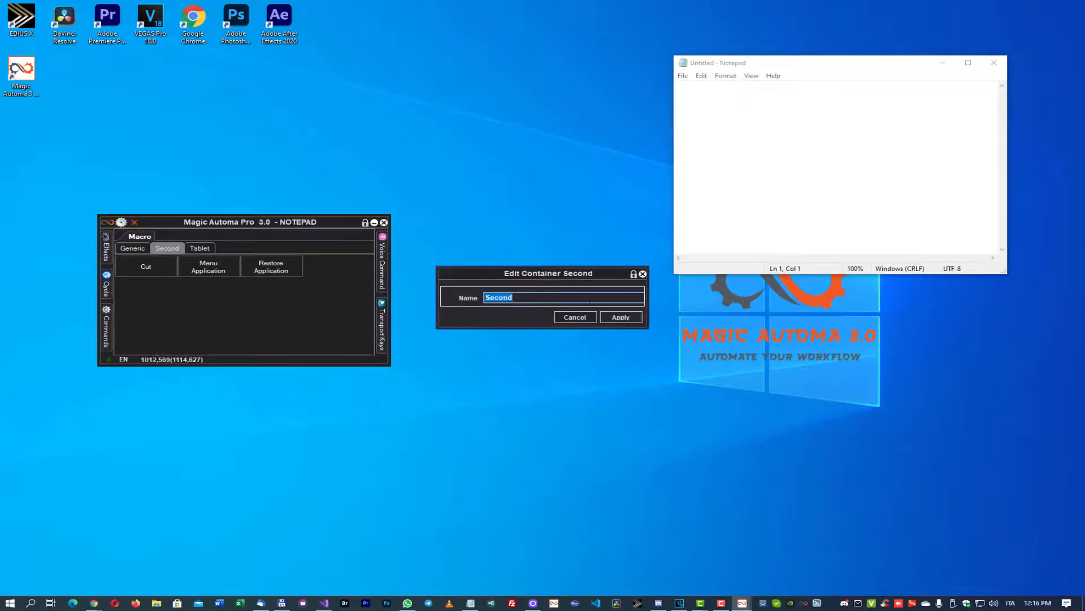
{"action": "left_click", "coordinate": [586, 319]}
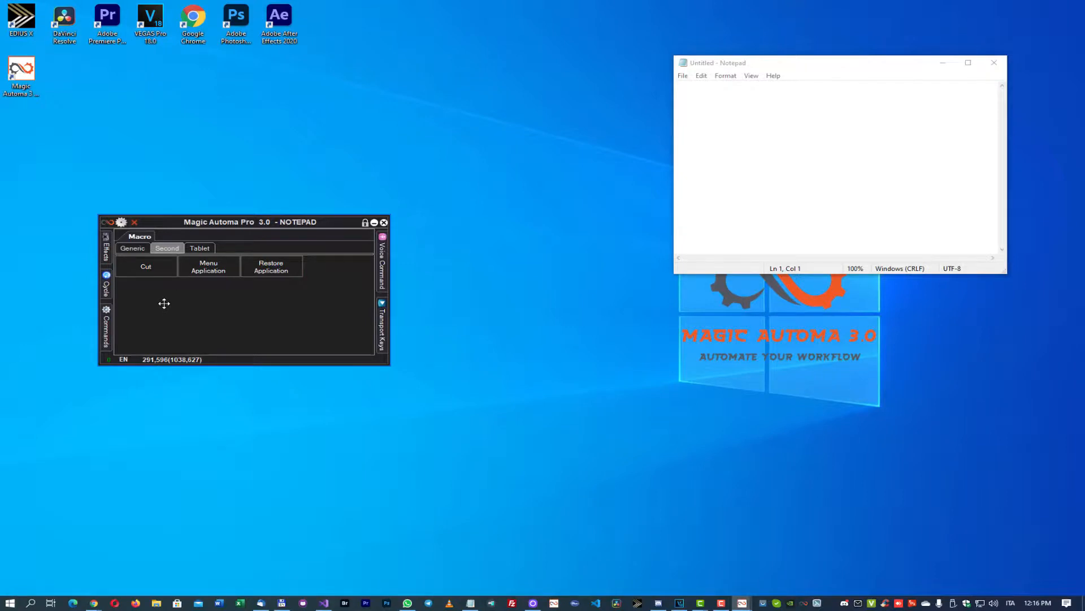
- Create a new folder named Third inside the Second container
{"action": "right_click", "coordinate": [205, 300]}
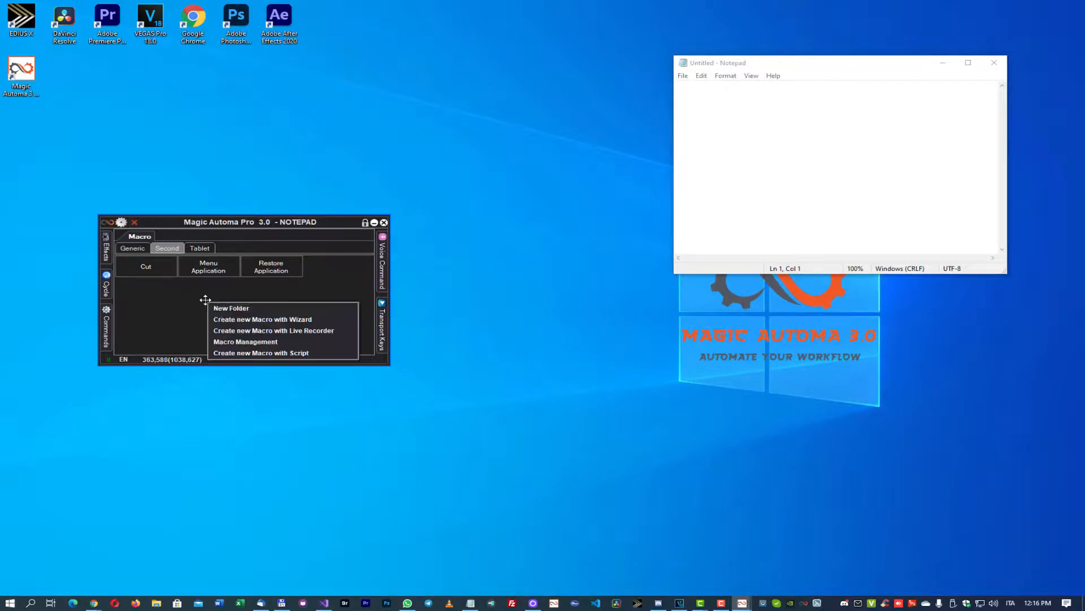
{"action": "left_click", "coordinate": [237, 309]}
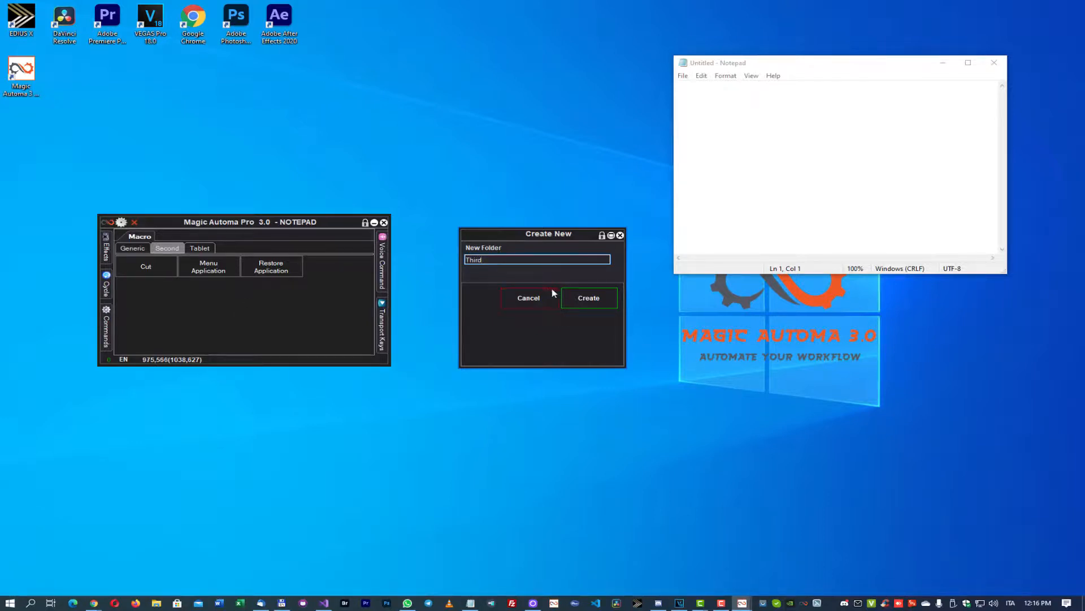
{"action": "left_click", "coordinate": [574, 298]}
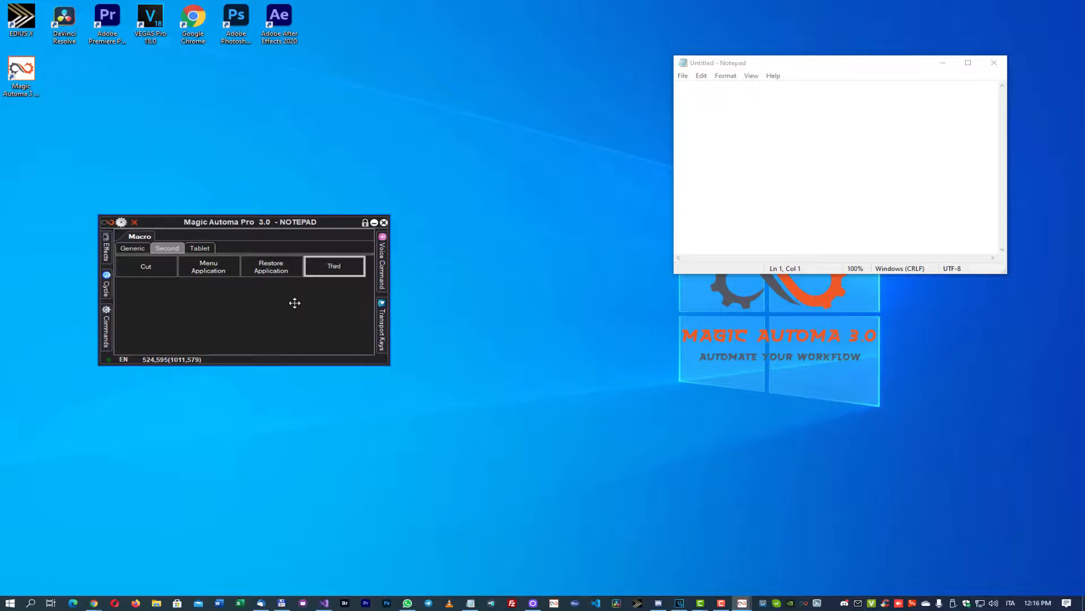
- Move the Restore Application macro into the Third folder, and check the folder's contents before returning to the Second container
{"action": "left_click", "coordinate": [322, 273]}
{"action": "left_click_drag", "start_coordinate": [276, 268], "coordinate": [326, 270]}
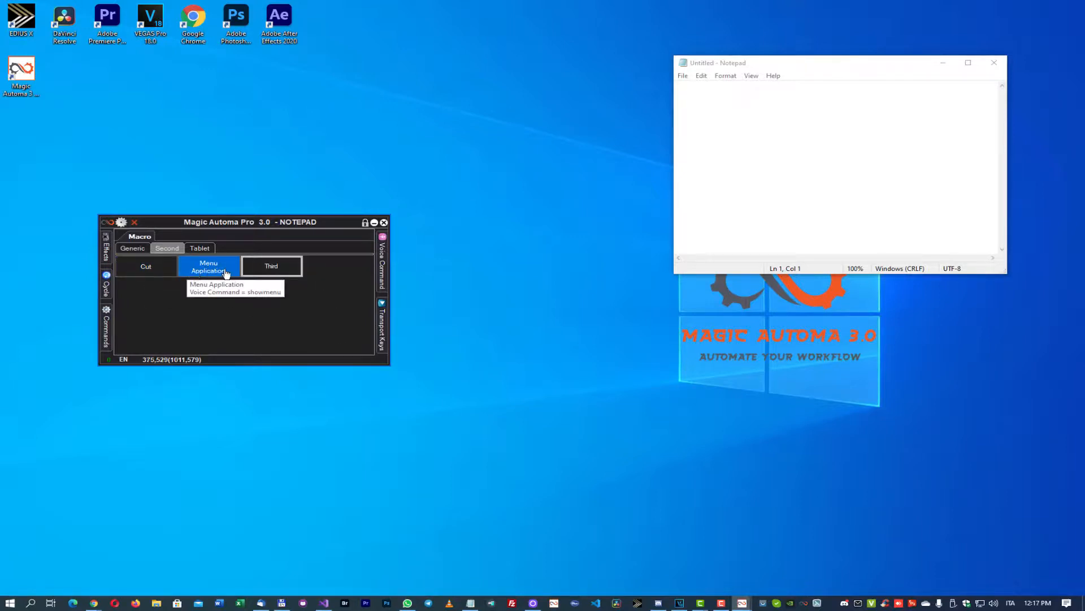
{"action": "left_click", "coordinate": [271, 266]}
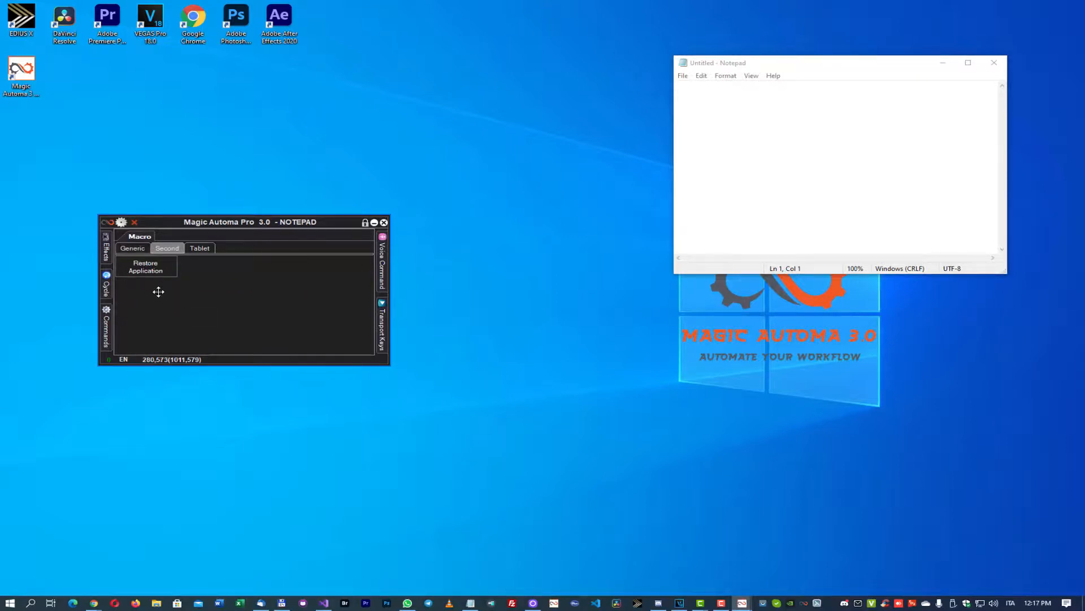
{"action": "right_click", "coordinate": [281, 327]}
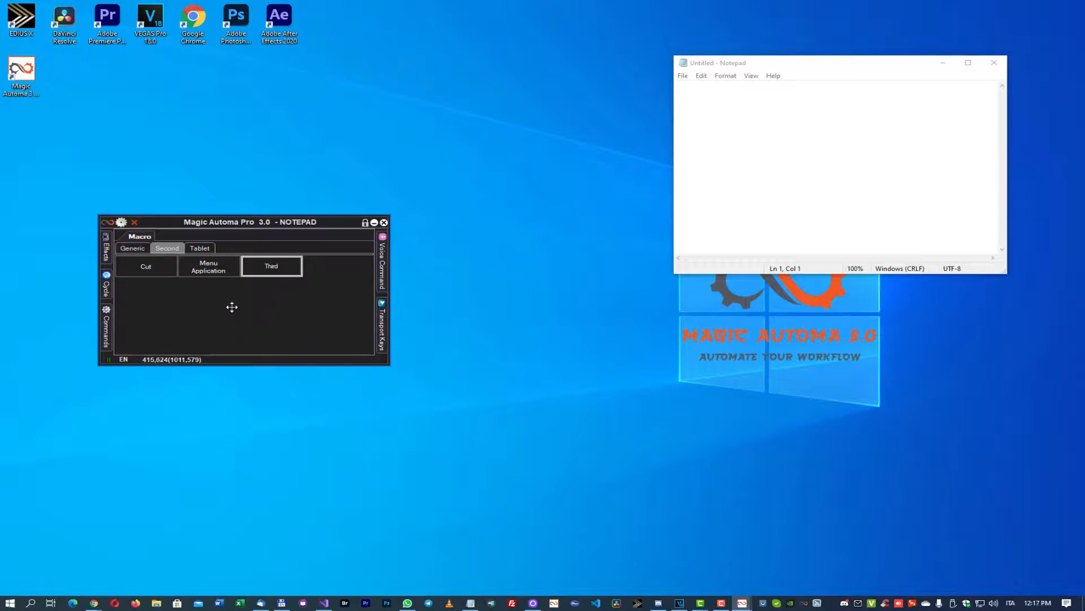
- Open Macro Management and try the voice command and assigned key filters in turn, leaving both switched off
{"action": "right_click", "coordinate": [187, 295]}
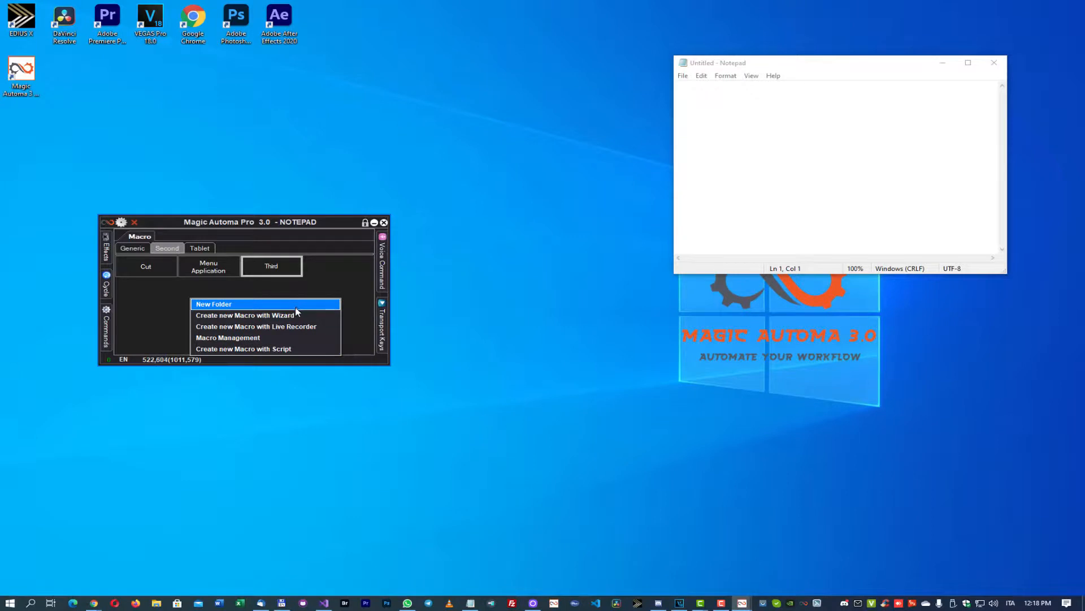
{"action": "left_click", "coordinate": [288, 337]}
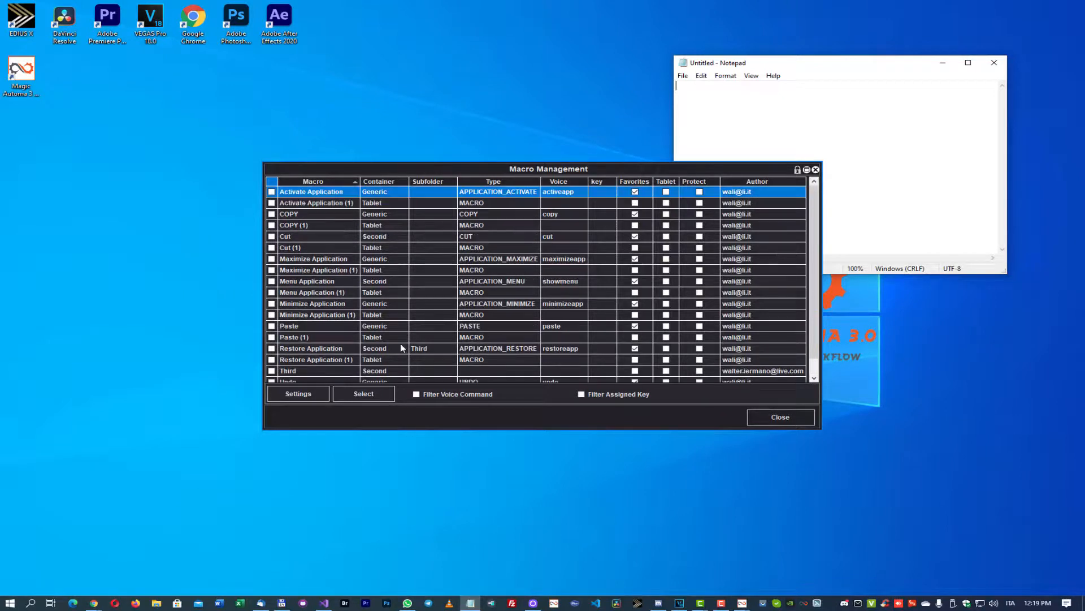
{"action": "left_click", "coordinate": [416, 394]}
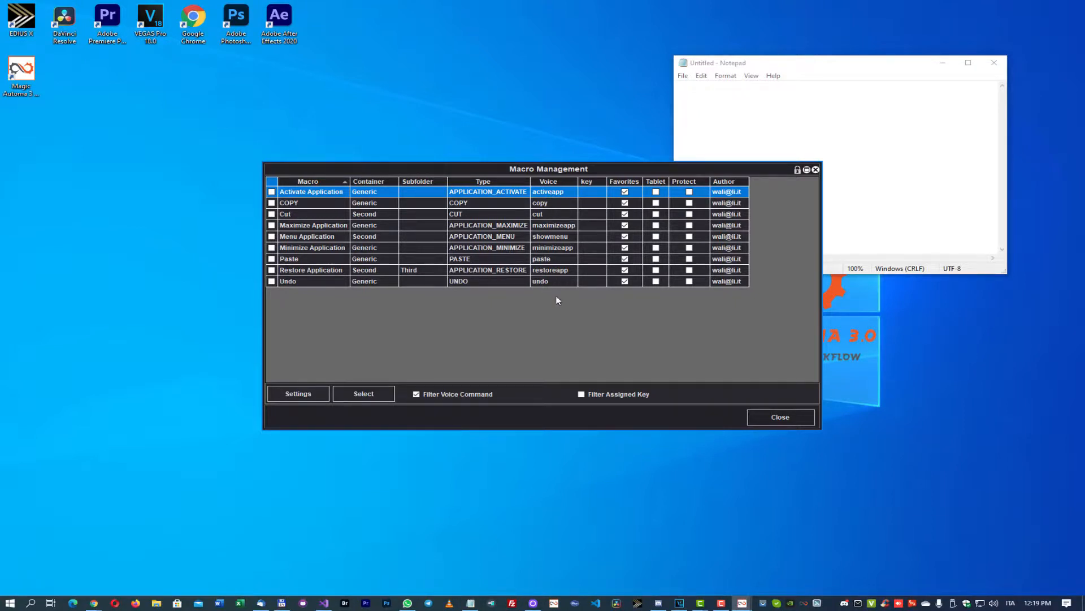
{"action": "left_click", "coordinate": [417, 395]}
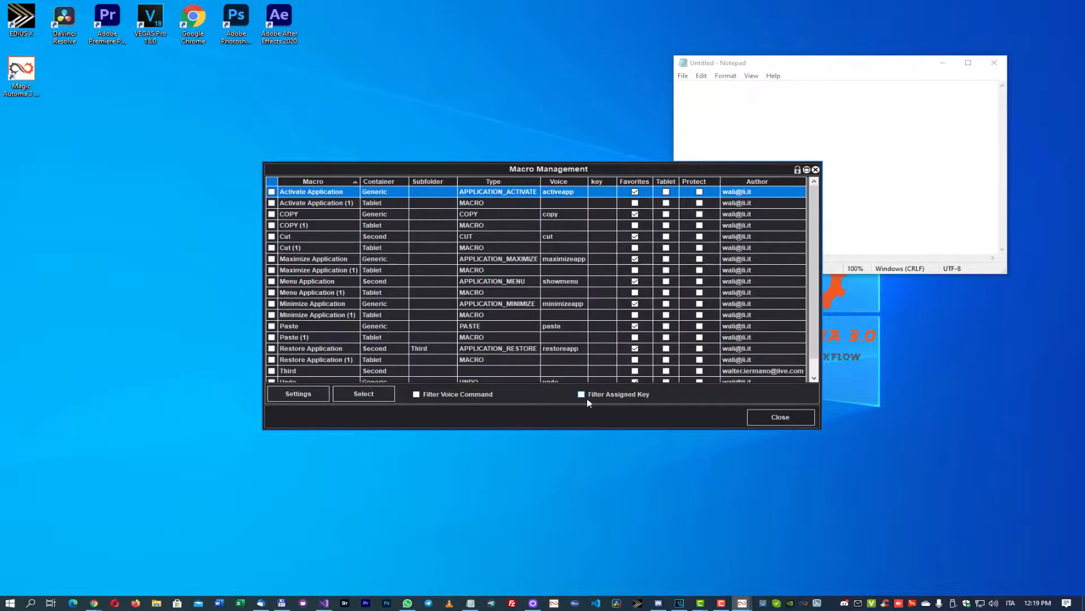
{"action": "left_click", "coordinate": [581, 394]}
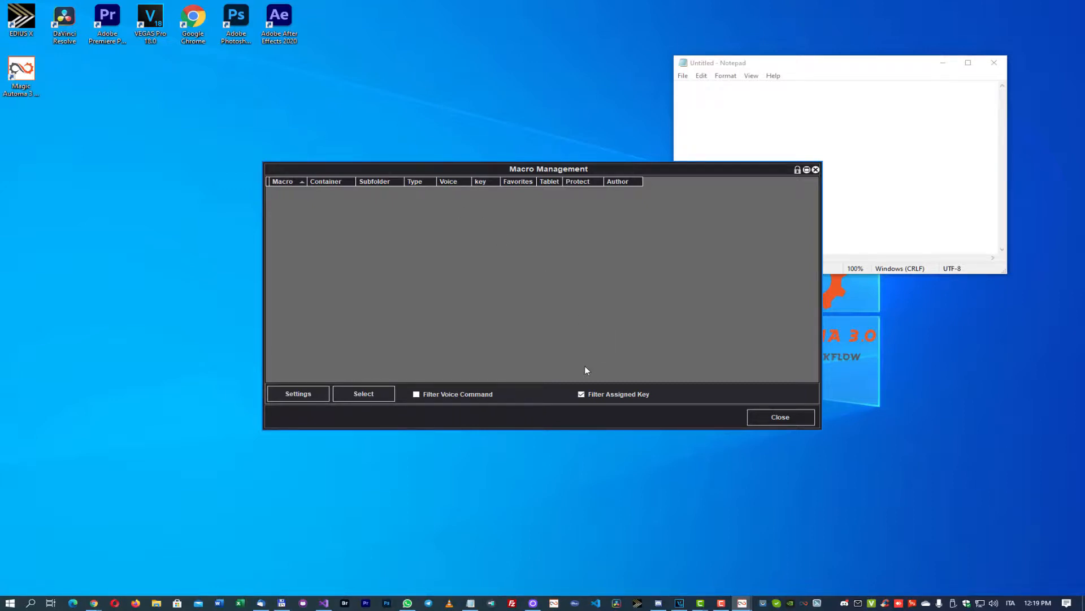
{"action": "left_click", "coordinate": [581, 395]}
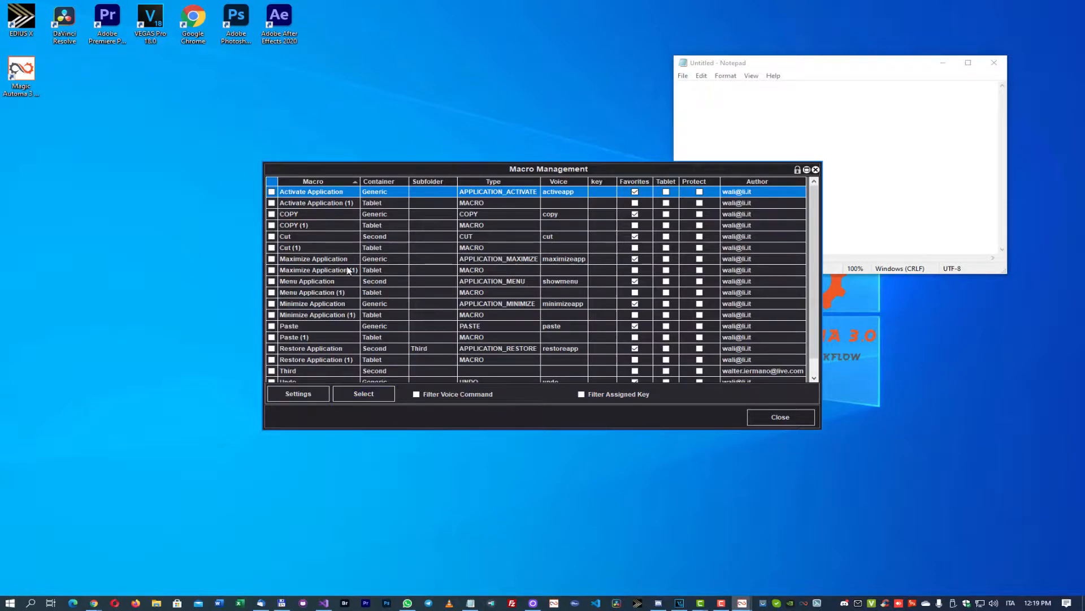
- Mark the COPY and Cut macros in the list and review the delete, export, import and change container options
{"action": "left_click", "coordinate": [321, 393]}
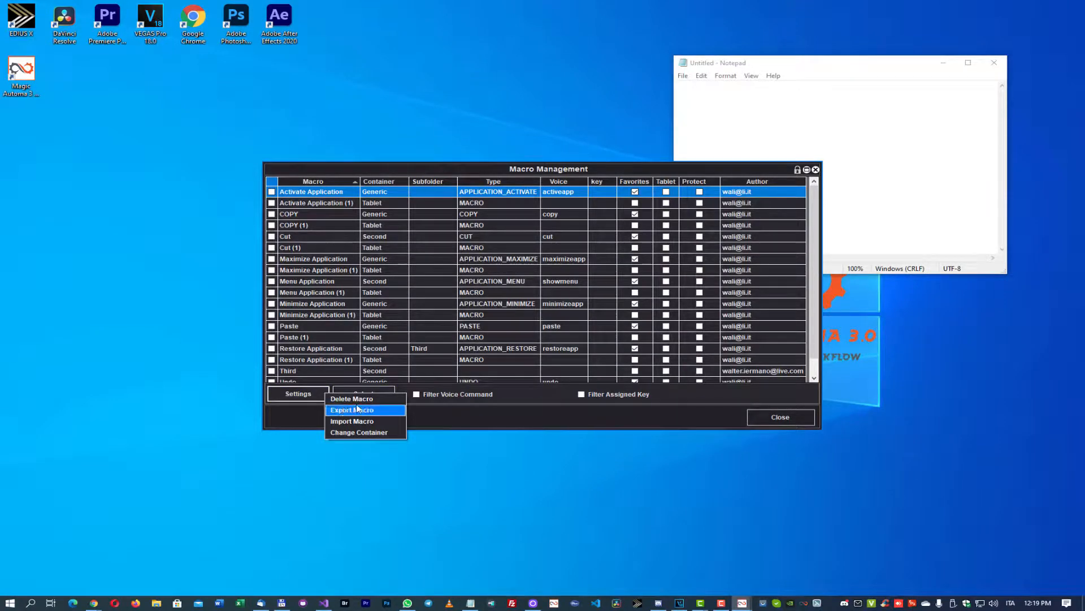
{"action": "left_click", "coordinate": [273, 214]}
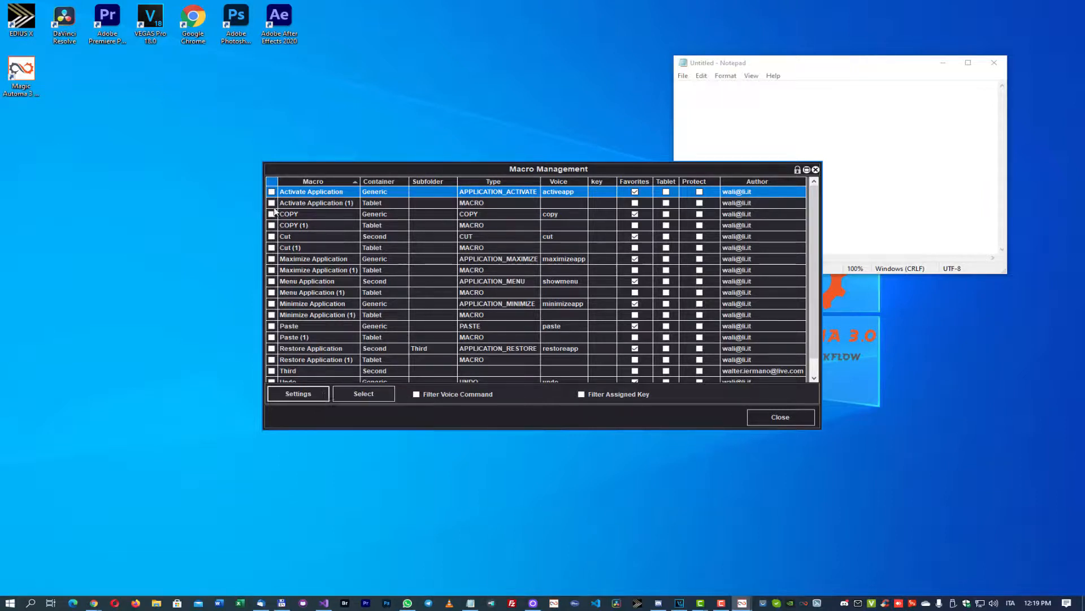
{"action": "left_click", "coordinate": [272, 216]}
{"action": "left_click", "coordinate": [271, 237]}
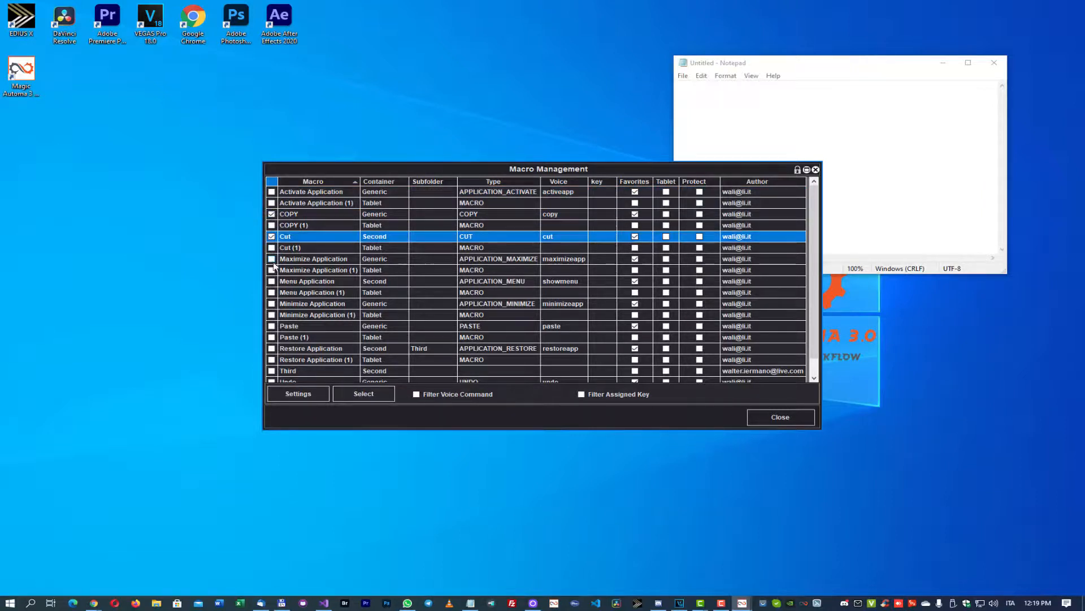
{"action": "left_click", "coordinate": [271, 259]}
{"action": "left_click", "coordinate": [321, 393]}
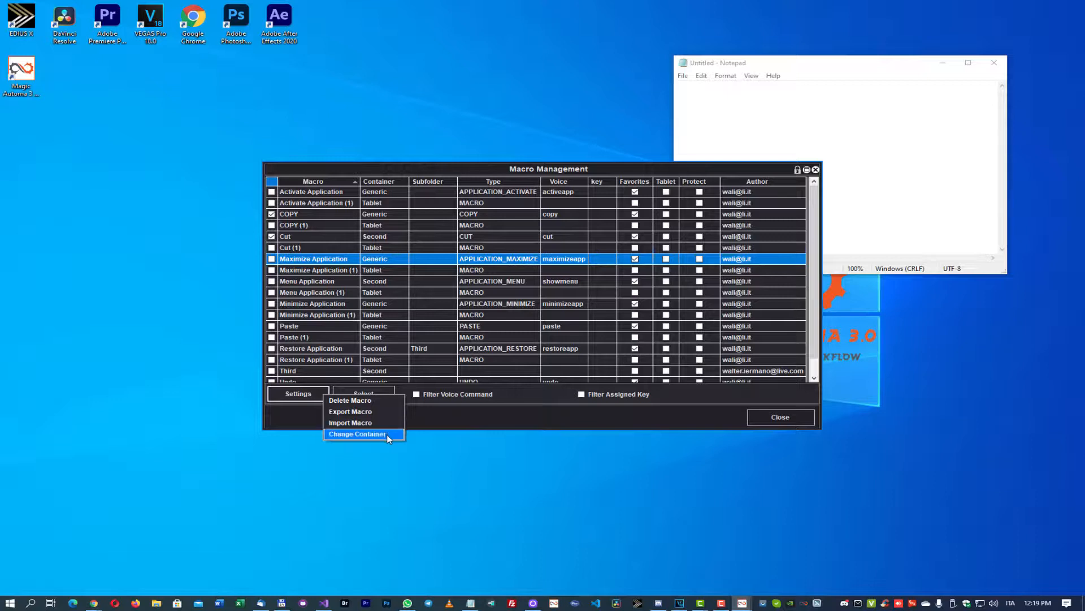
- Select all macros in the management list and deselect them all again
{"action": "left_click", "coordinate": [373, 390]}
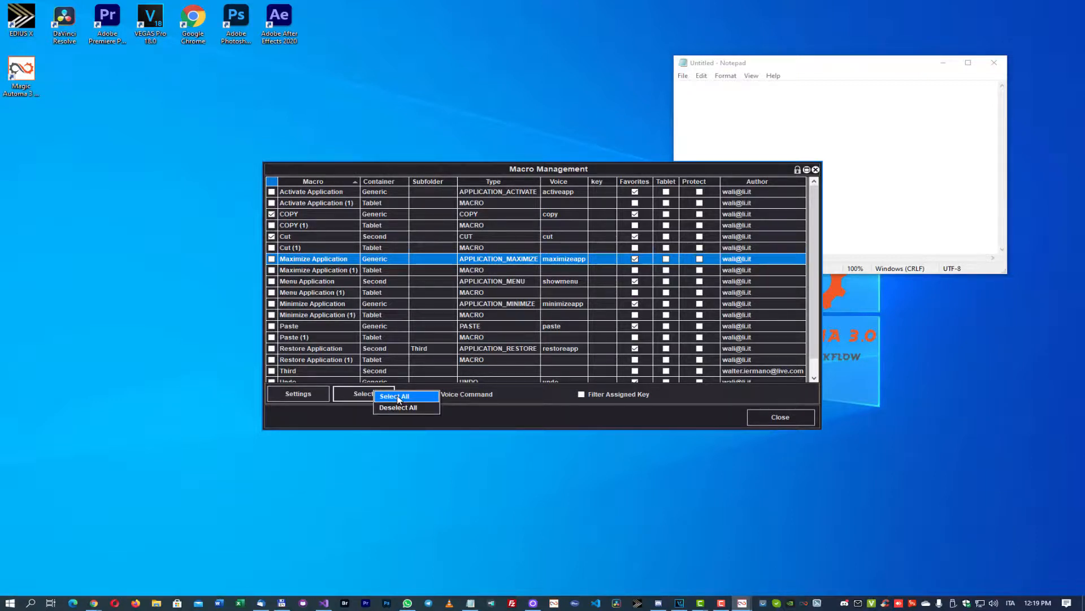
{"action": "left_click", "coordinate": [398, 398]}
{"action": "left_click", "coordinate": [364, 397]}
{"action": "left_click", "coordinate": [410, 413]}
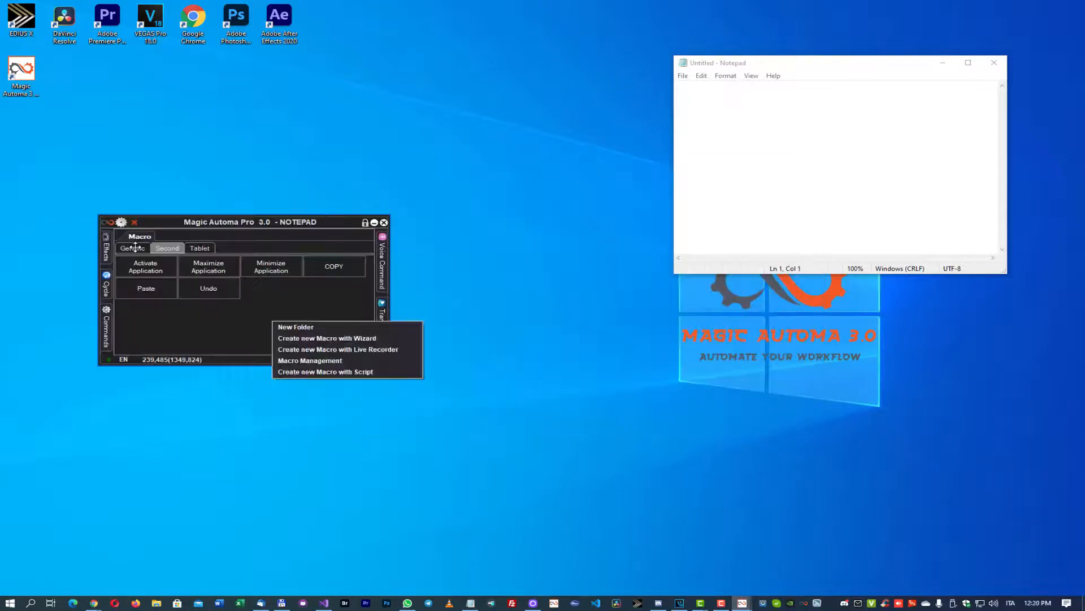
- Review the options available for the Generic container, its empty macro area and the Undo macro
{"action": "right_click", "coordinate": [134, 247]}
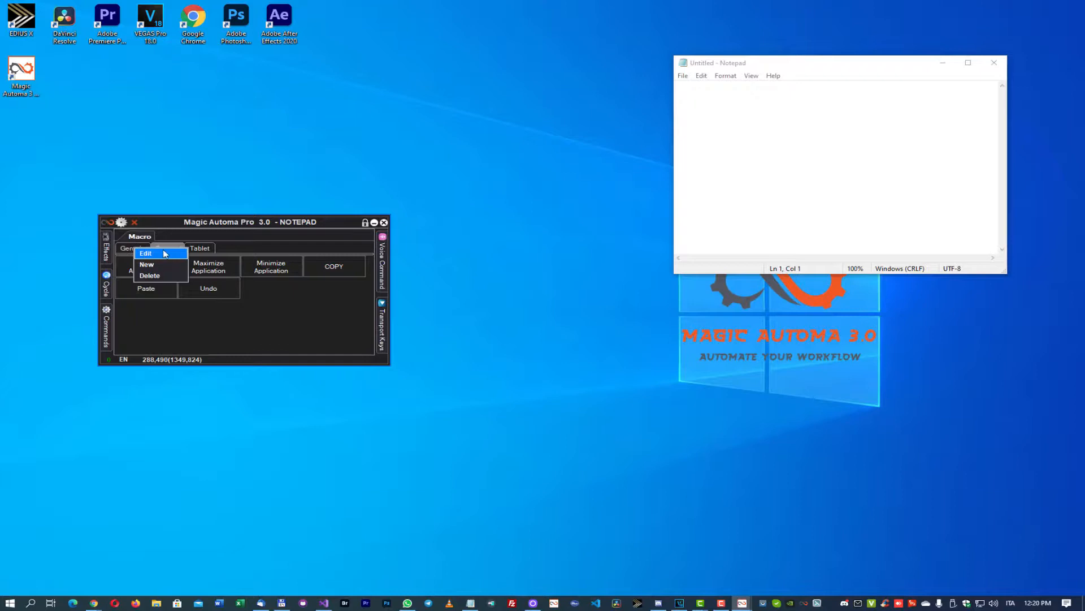
{"action": "right_click", "coordinate": [247, 329]}
{"action": "right_click", "coordinate": [220, 295]}
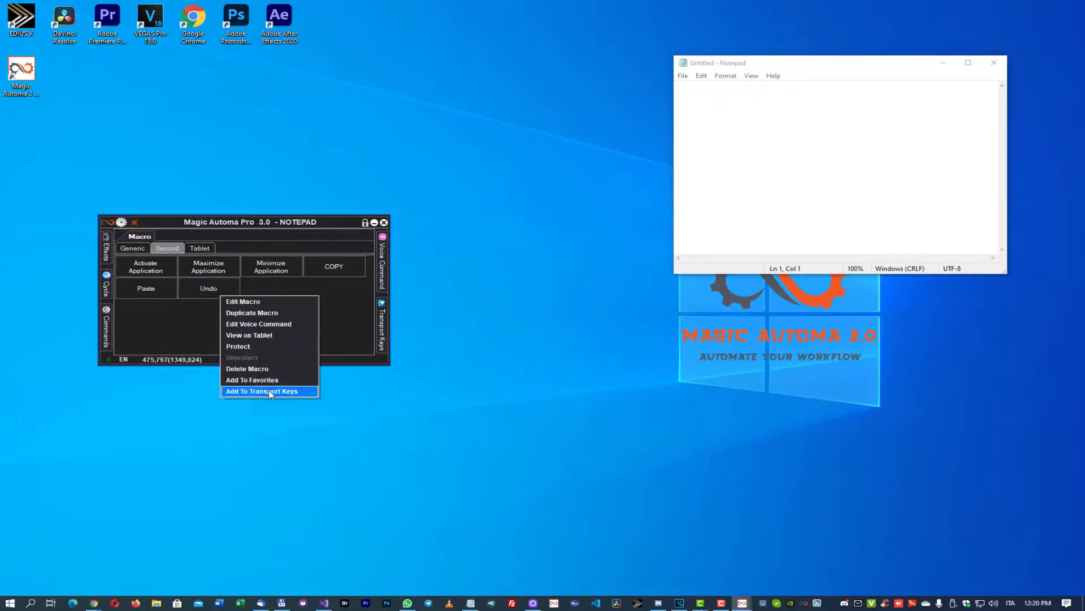
- Edit the Undo macro to assign F3 as its shortcut key, and apply the change
{"action": "left_click", "coordinate": [269, 301]}
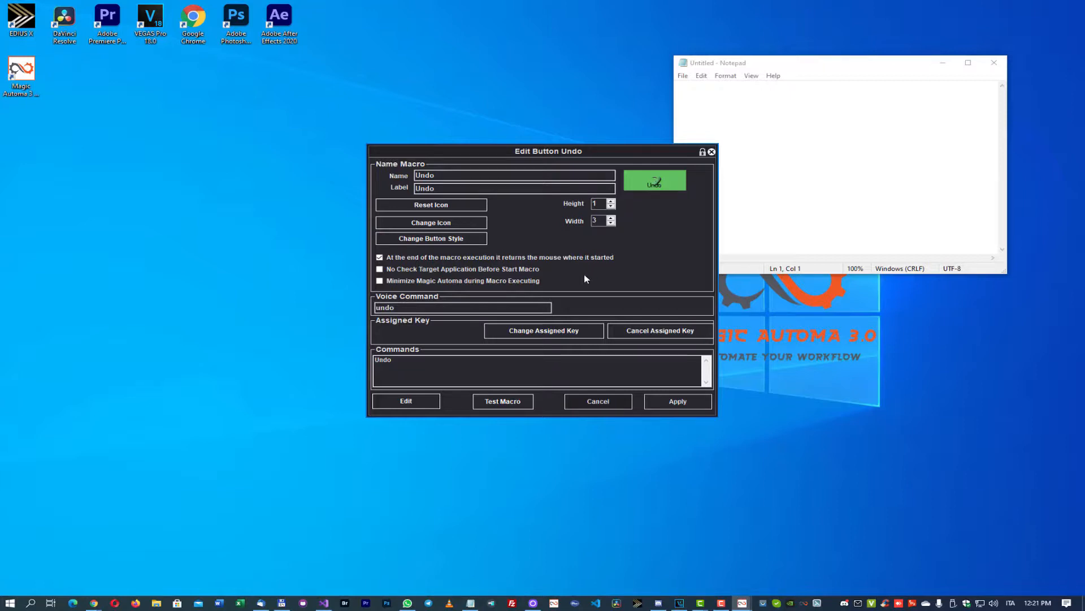
{"action": "left_click", "coordinate": [547, 333]}
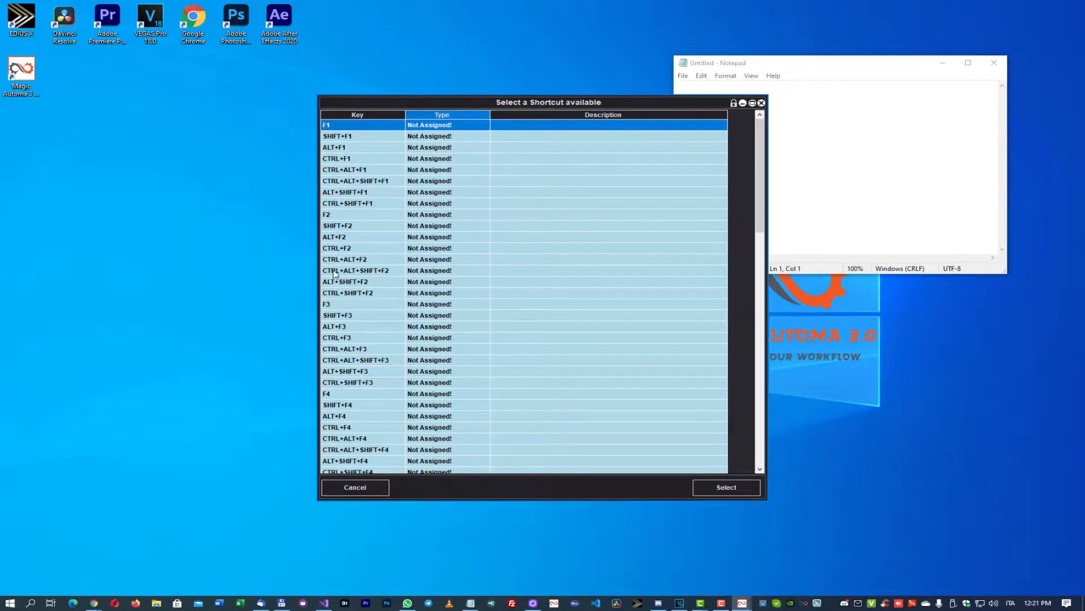
{"action": "left_click", "coordinate": [338, 304]}
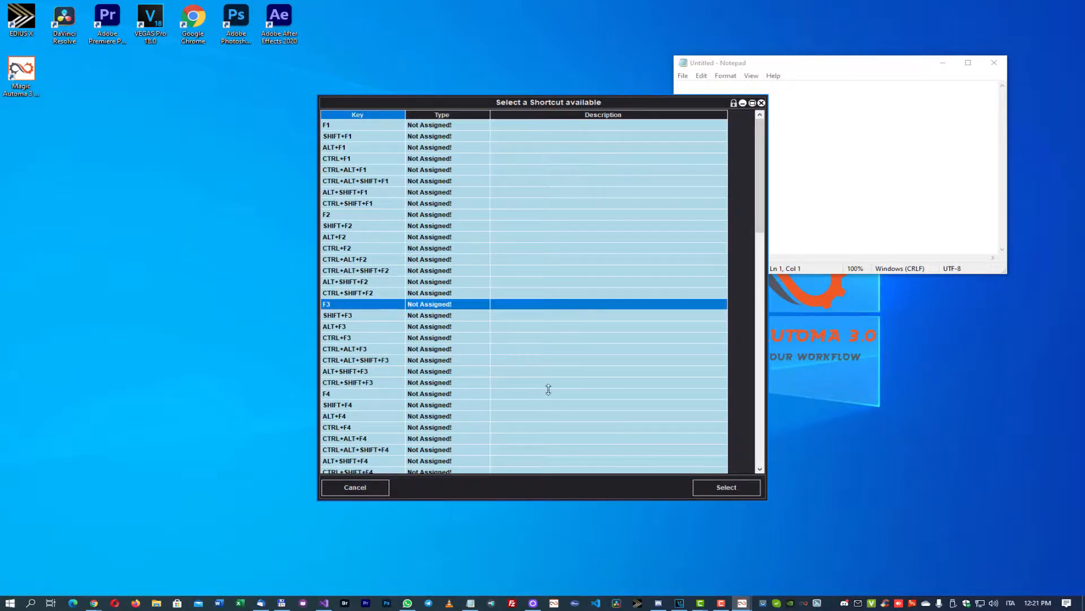
{"action": "left_click", "coordinate": [727, 487]}
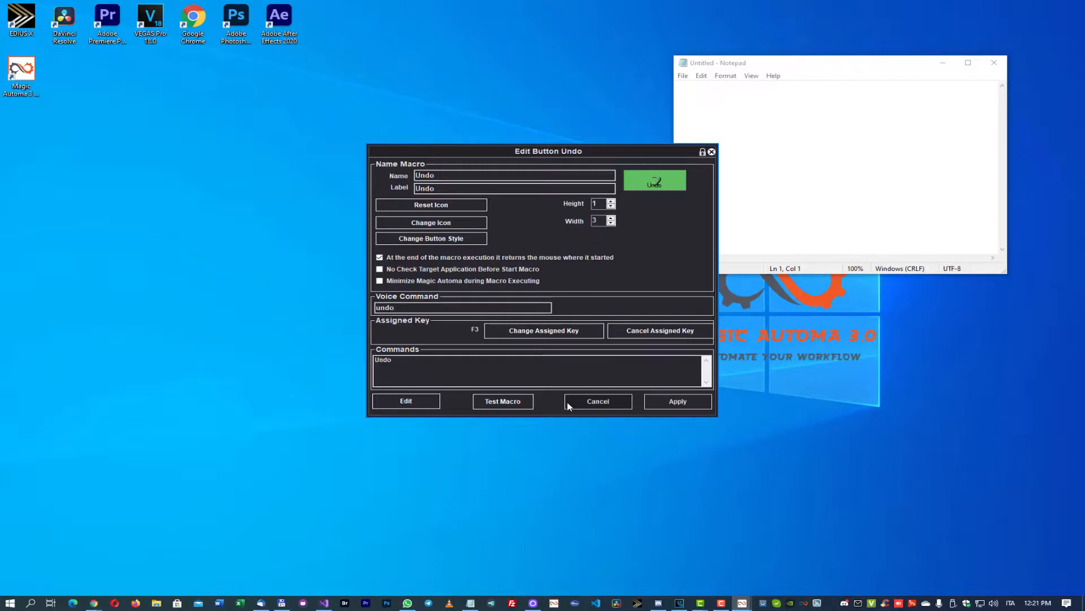
{"action": "left_click", "coordinate": [681, 400]}
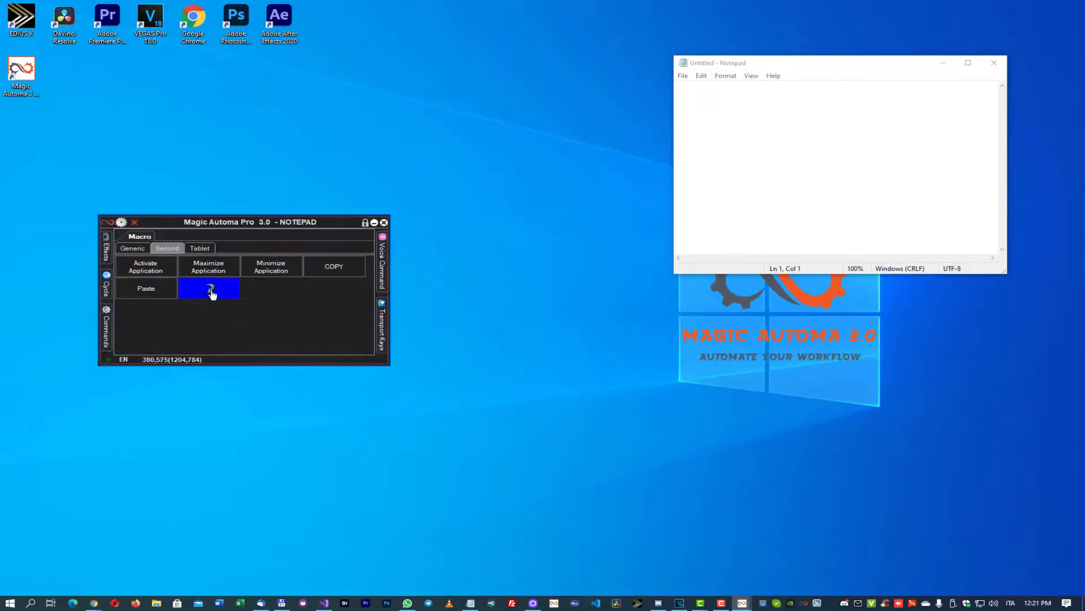
- Filter the Macro Management list by assigned key to check the Undo macro's shortcut, and close the list
{"action": "right_click", "coordinate": [267, 295]}
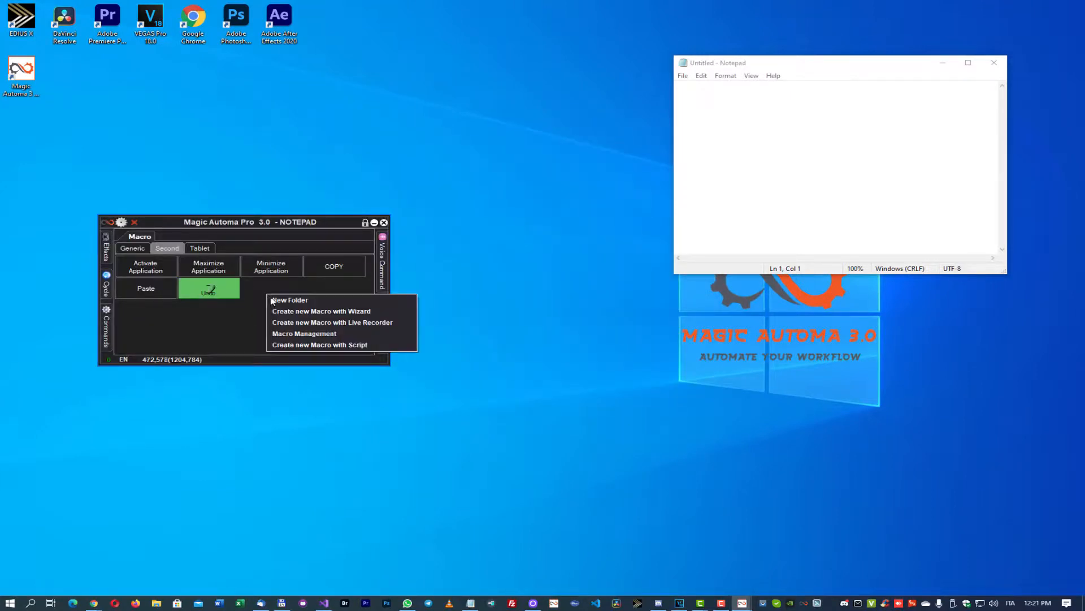
{"action": "left_click", "coordinate": [313, 334]}
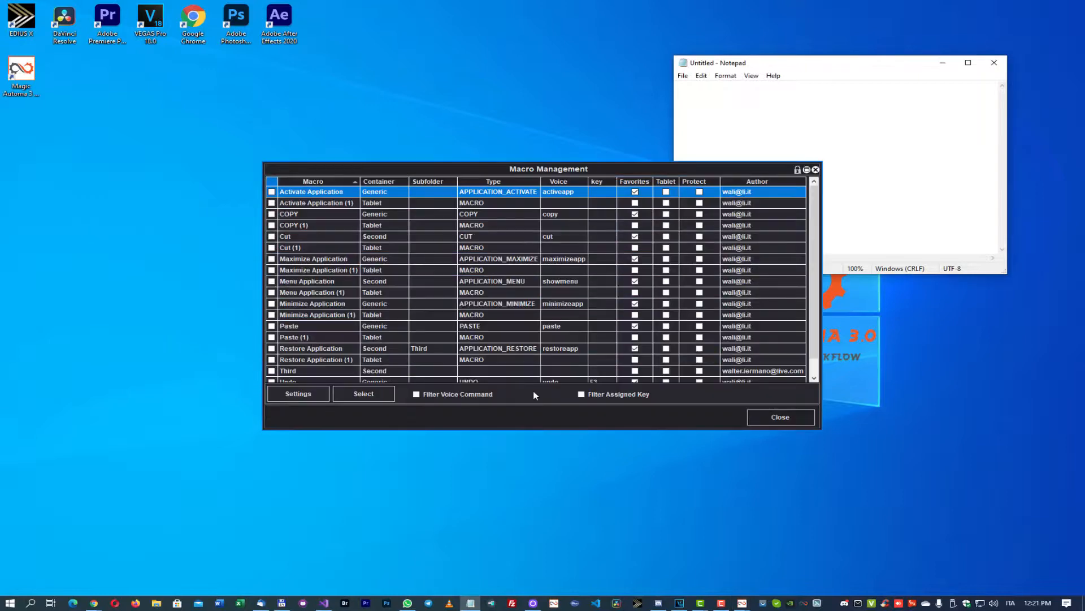
{"action": "left_click", "coordinate": [581, 394]}
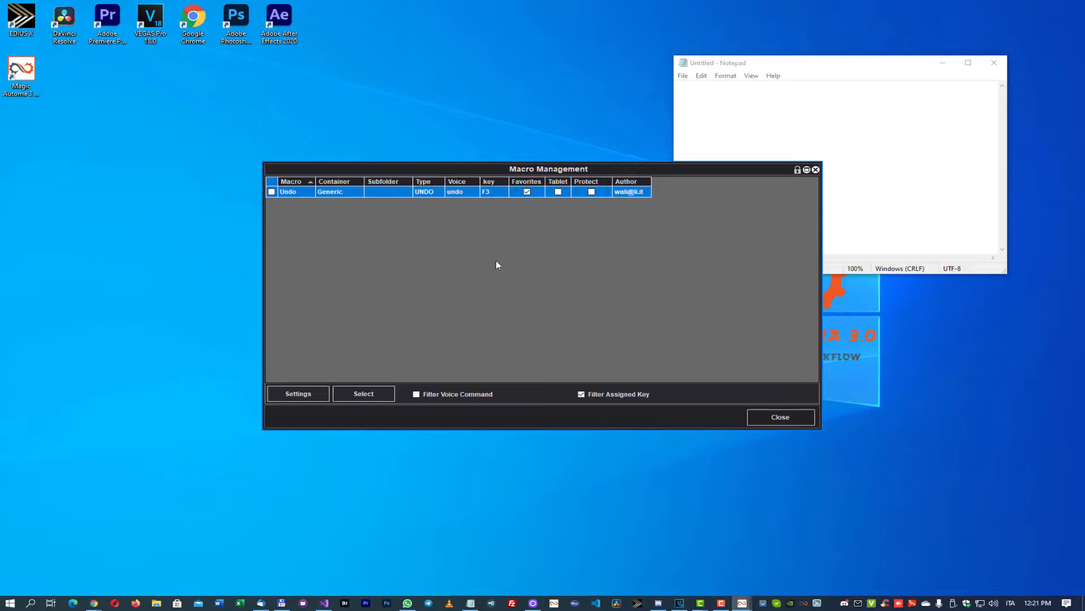
{"action": "left_click", "coordinate": [773, 412]}
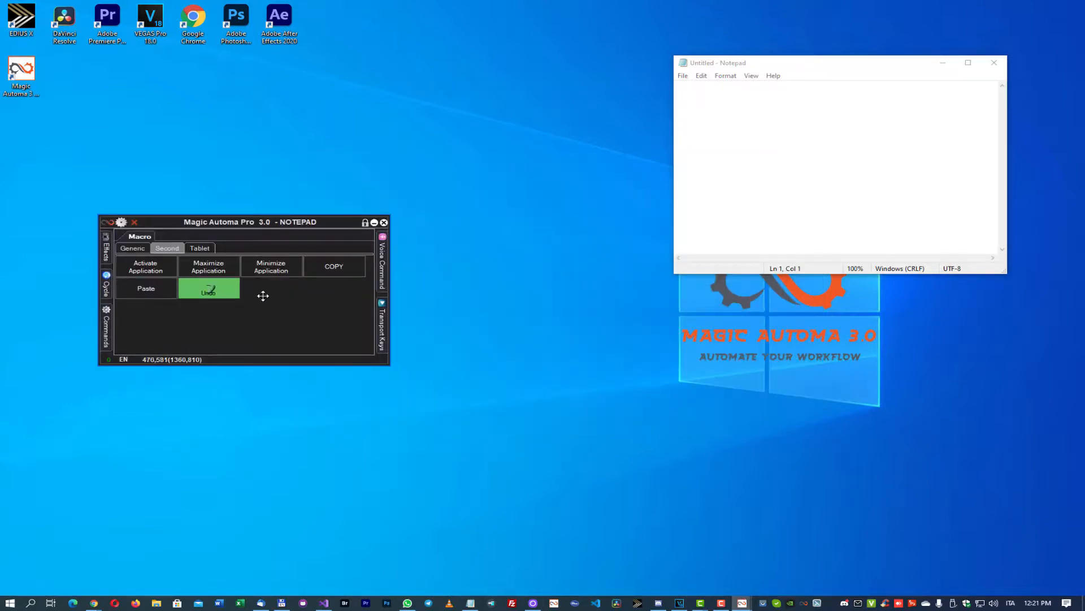
- Open the Undo macro's voice command for editing and cancel without changing it
{"action": "right_click", "coordinate": [239, 294]}
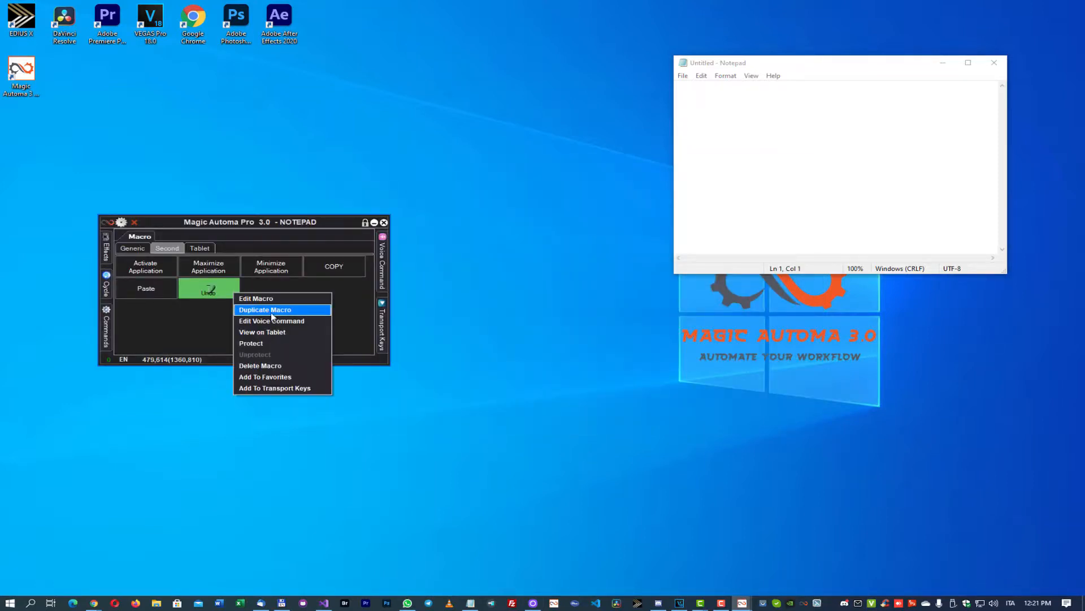
{"action": "left_click", "coordinate": [304, 321]}
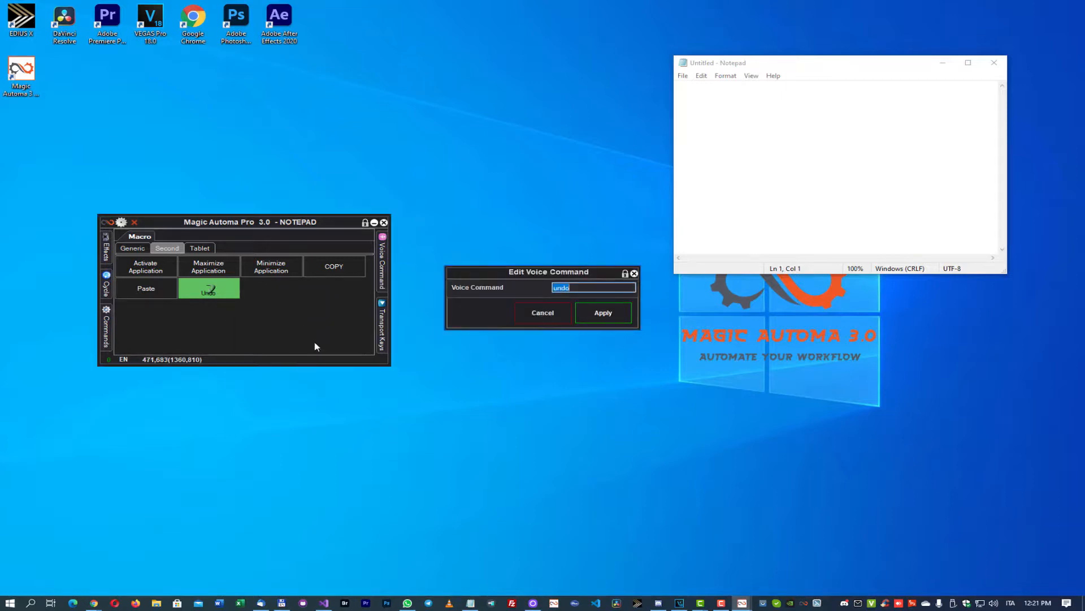
{"action": "left_click", "coordinate": [542, 313]}
- Protect the Undo macro, confirm the protection, and check the options available for the macro
{"action": "right_click", "coordinate": [255, 307]}
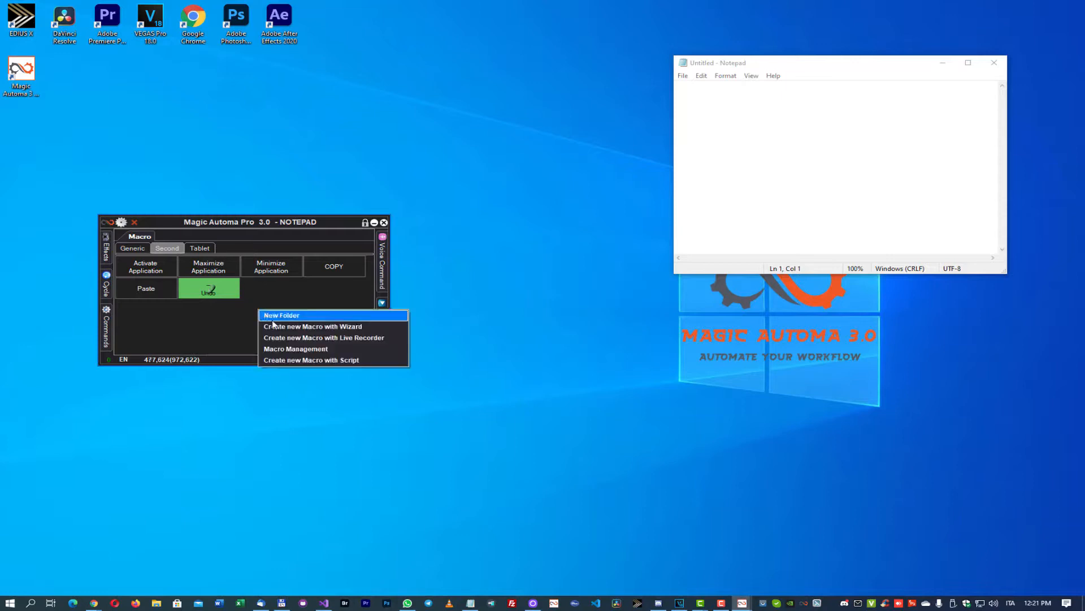
{"action": "right_click", "coordinate": [227, 292]}
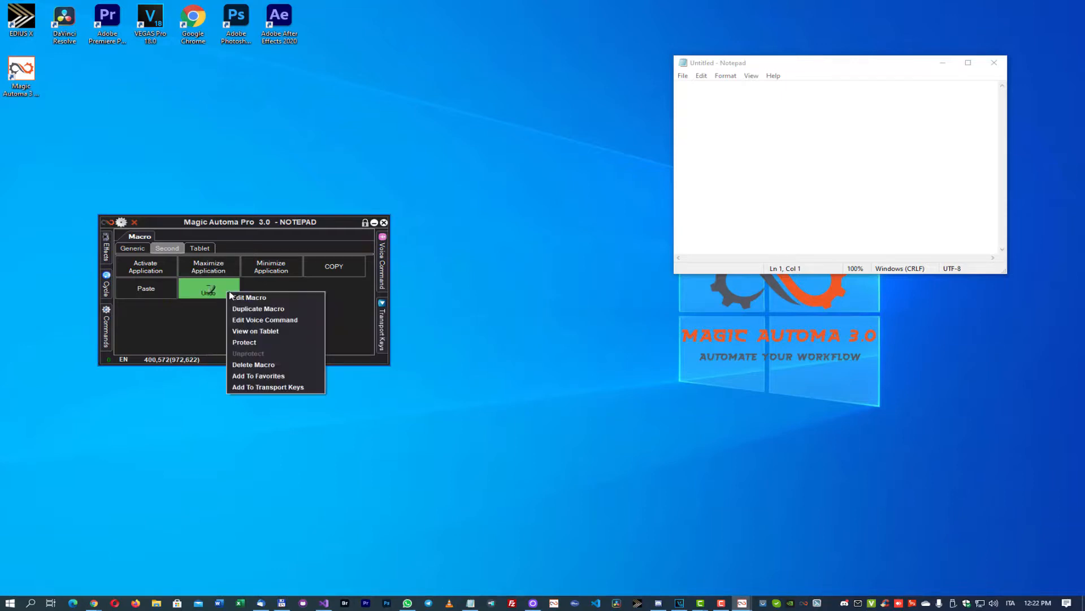
{"action": "left_click", "coordinate": [287, 342]}
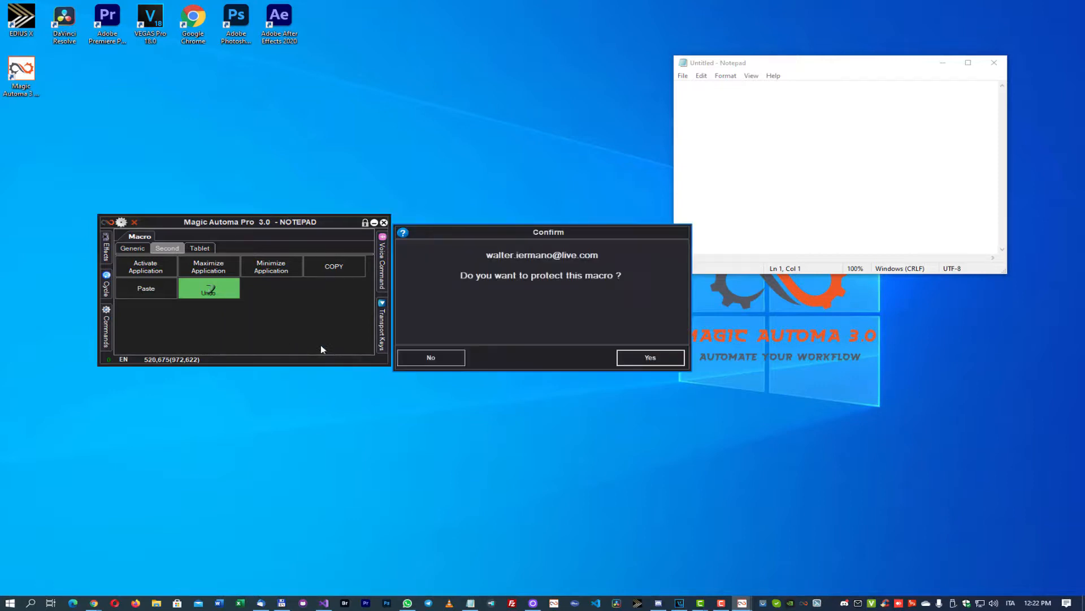
{"action": "left_click", "coordinate": [649, 360]}
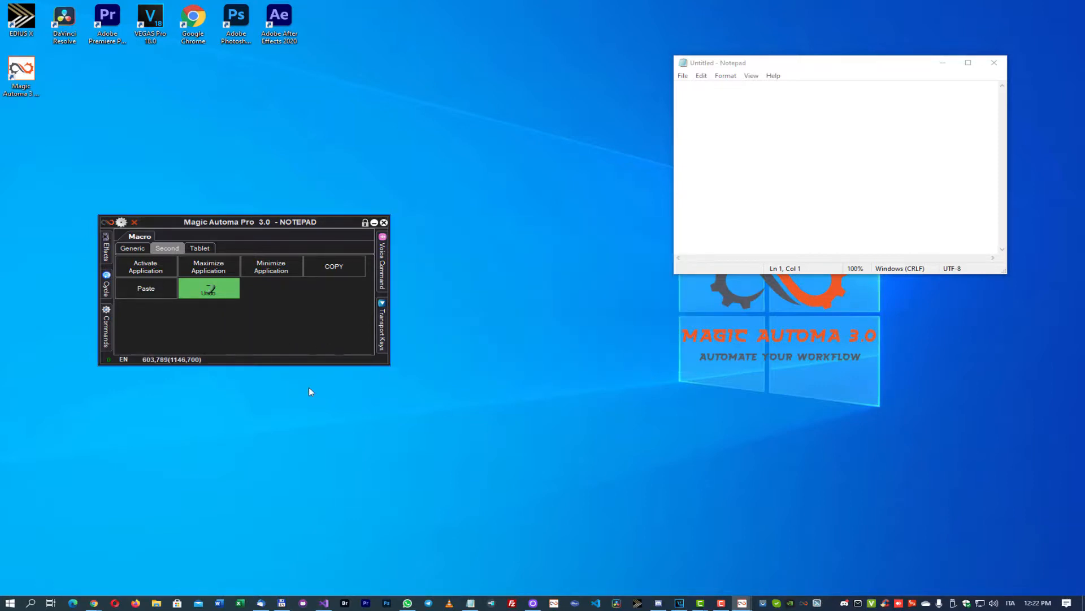
{"action": "right_click", "coordinate": [227, 298]}
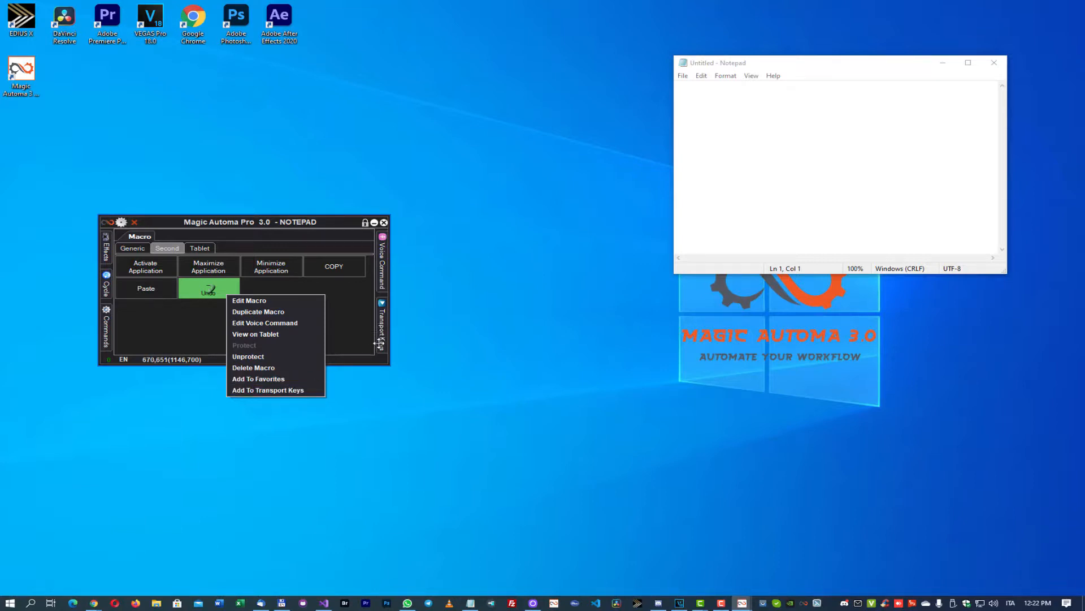
{"action": "left_click", "coordinate": [351, 313]}
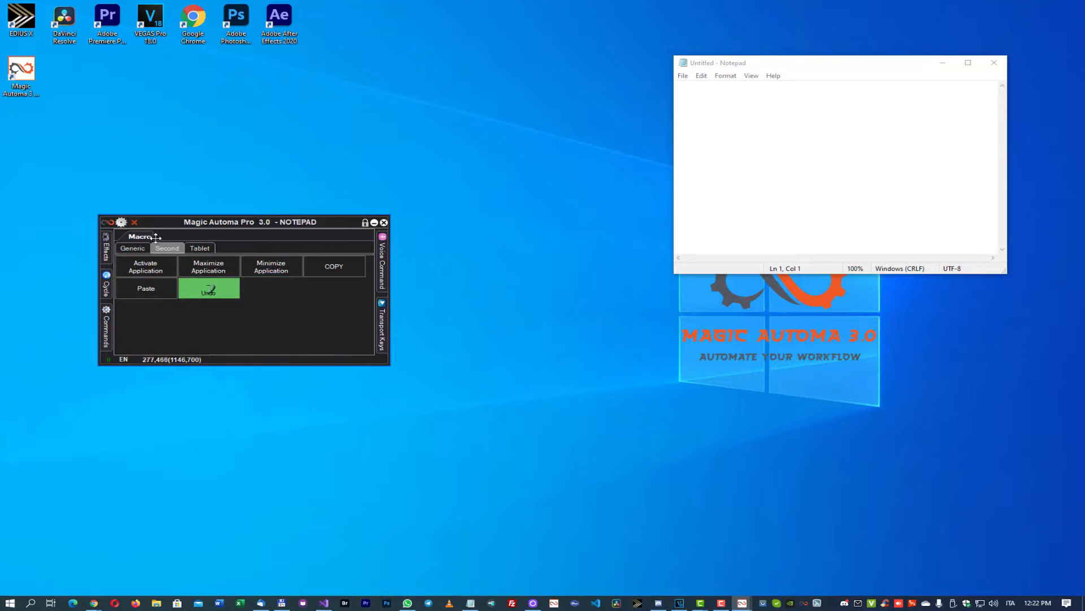
{"action": "right_click", "coordinate": [256, 307]}
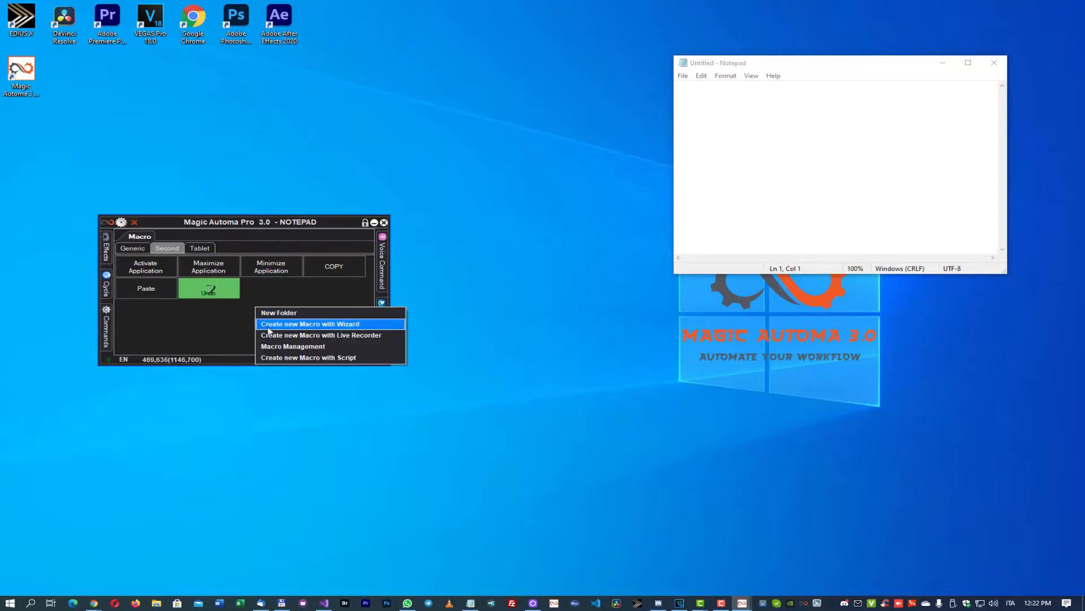
{"action": "right_click", "coordinate": [217, 294]}
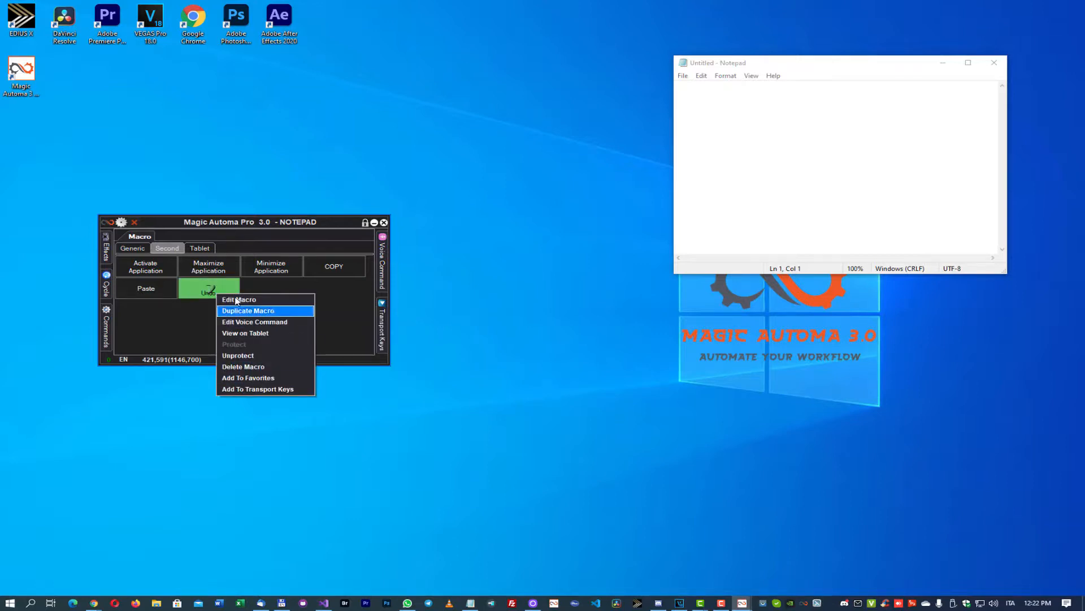
- Examine the Import Macros window with its backup path and selectable macros, and close it without importing
{"action": "left_click", "coordinate": [122, 223]}
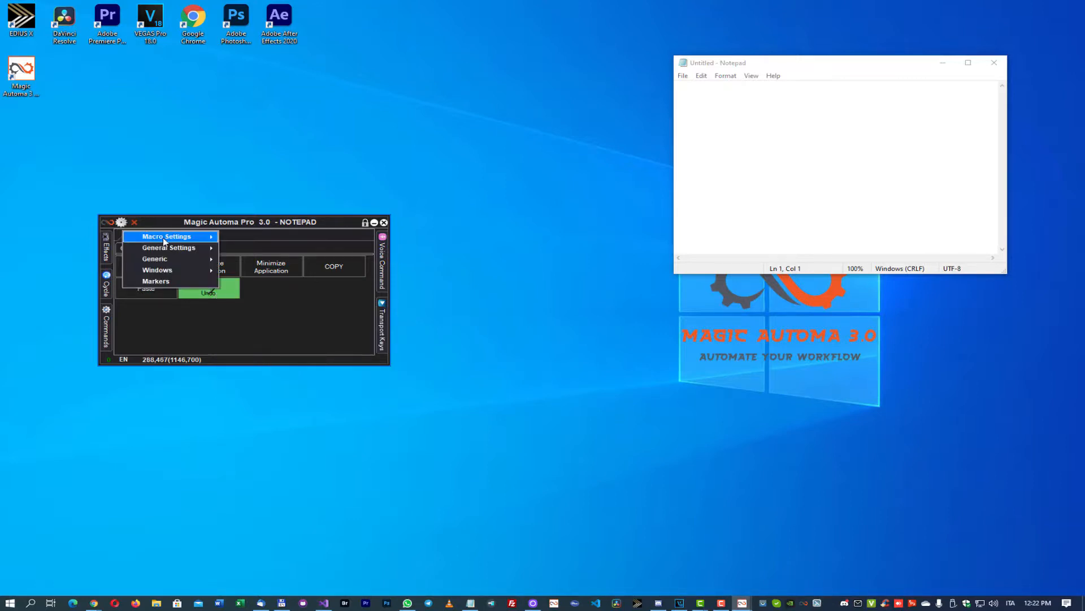
{"action": "mouse_move", "coordinate": [163, 237]}
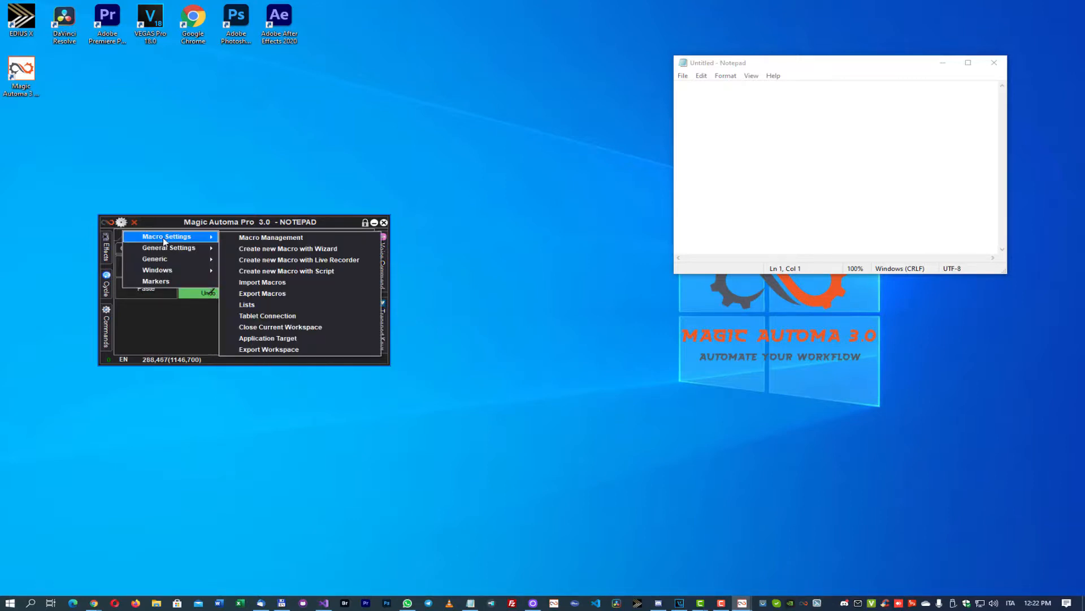
{"action": "left_click", "coordinate": [294, 281]}
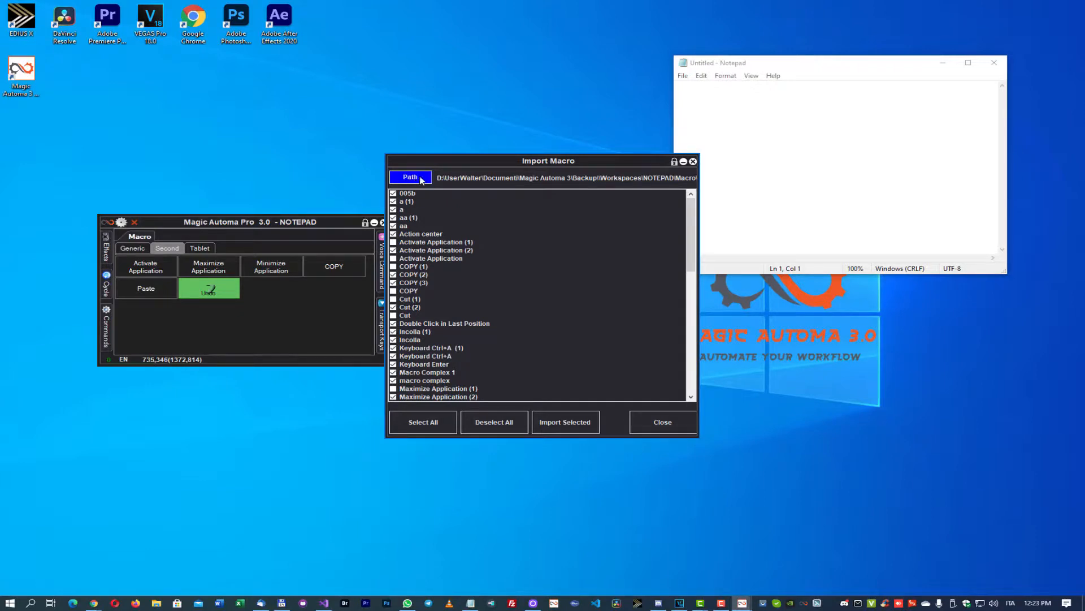
{"action": "left_click_drag", "start_coordinate": [471, 162], "coordinate": [495, 154]}
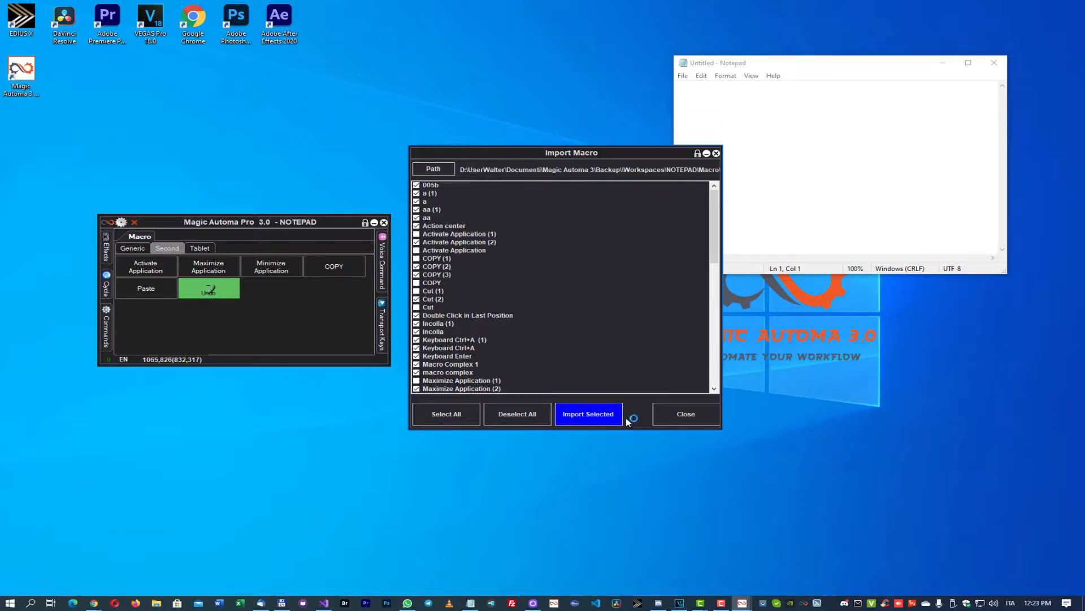
{"action": "left_click", "coordinate": [686, 413]}
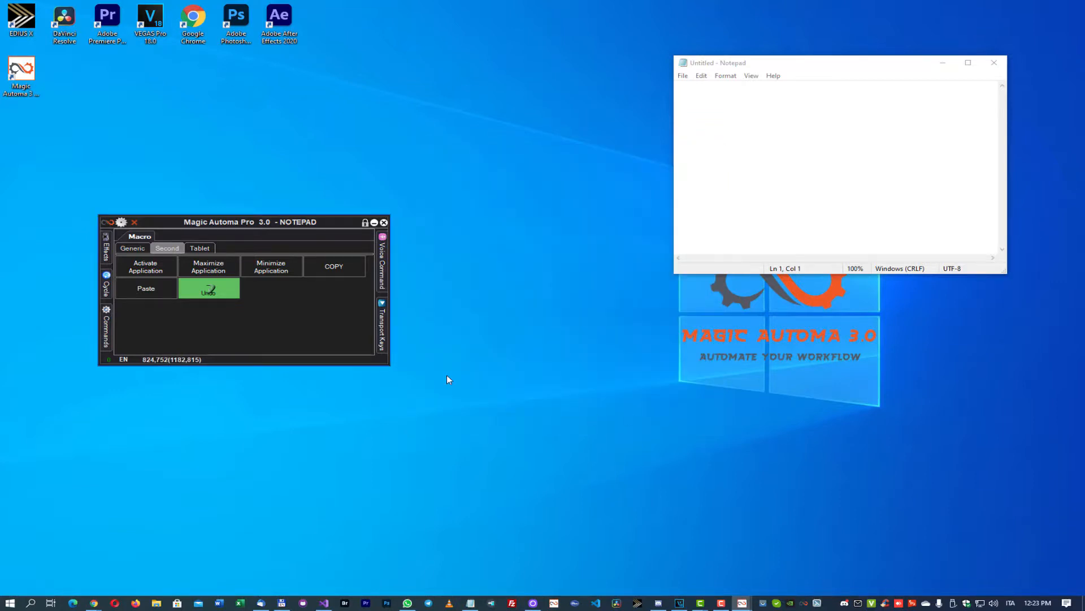
- Export the NOTEPAD workspace's macros to the default backup folder and dismiss the save notice
{"action": "left_click", "coordinate": [121, 222]}
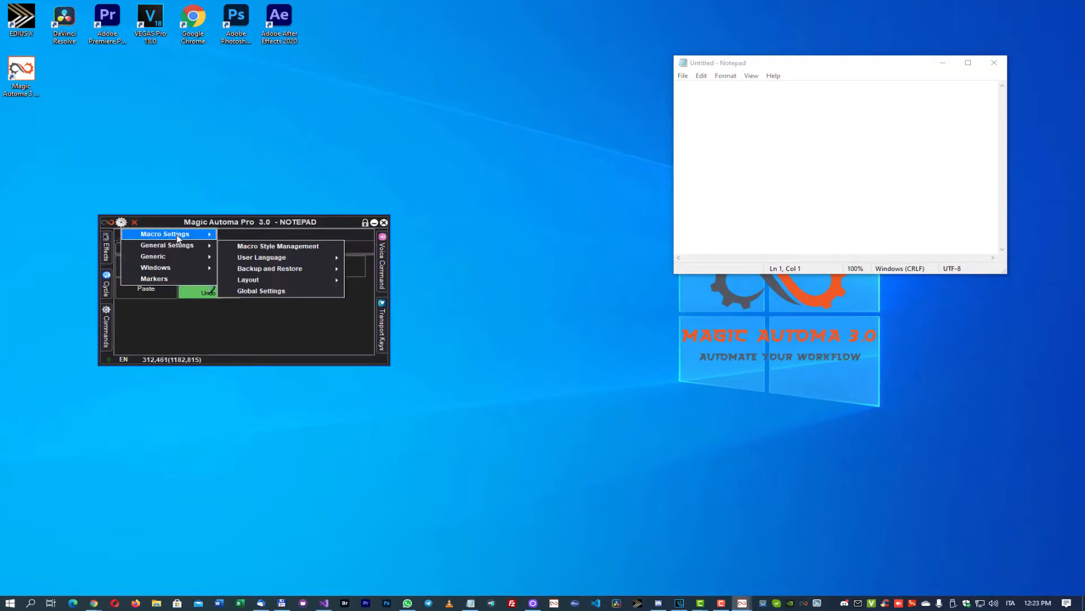
{"action": "mouse_move", "coordinate": [169, 234]}
{"action": "left_click", "coordinate": [304, 298]}
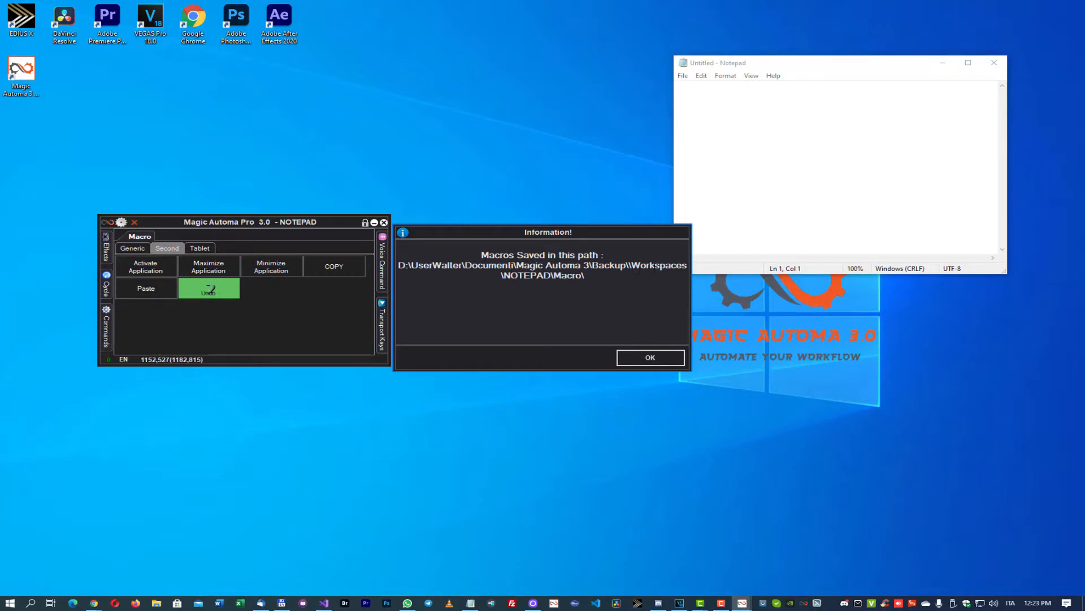
{"action": "left_click_drag", "start_coordinate": [554, 276], "coordinate": [561, 284]}
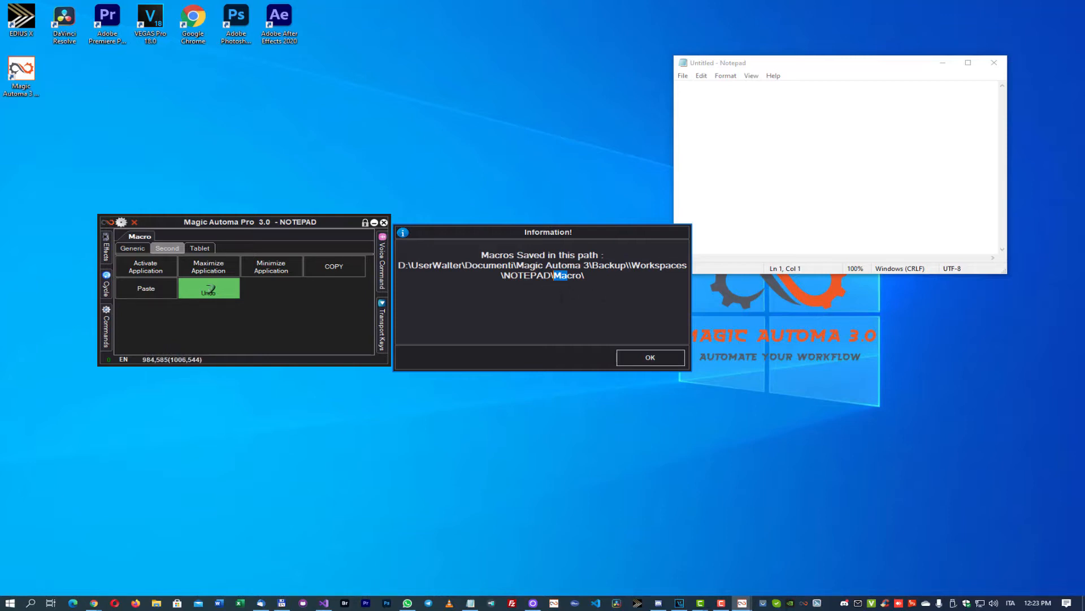
{"action": "left_click", "coordinate": [645, 357]}
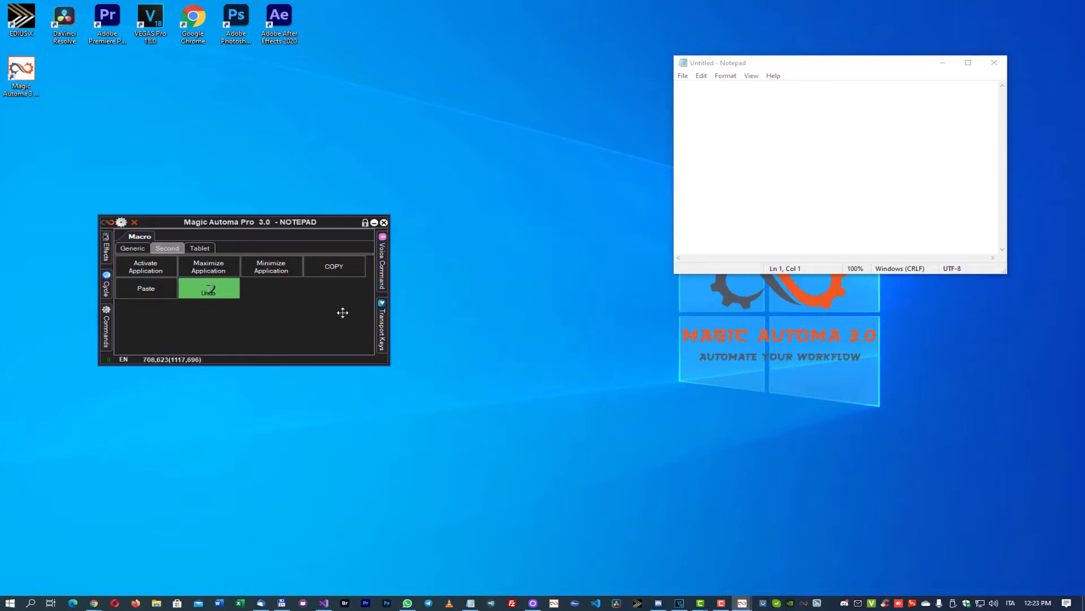
- Create a list document covering macros, assigned macro shortcuts and assigned voice commands, examine it, and close the Lists dialog
{"action": "left_click", "coordinate": [122, 222]}
{"action": "mouse_move", "coordinate": [199, 237]}
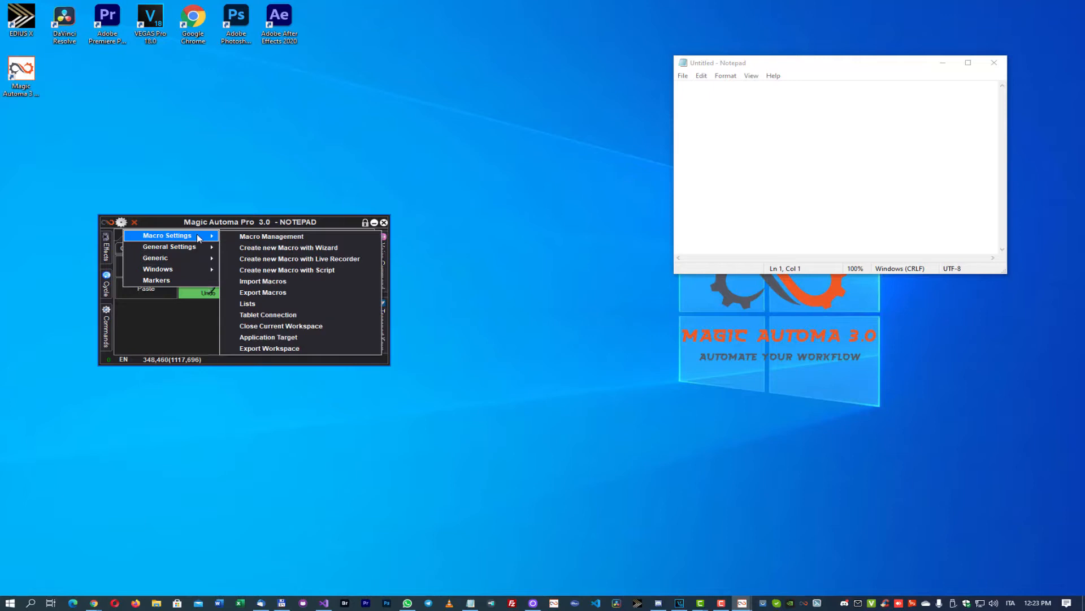
{"action": "left_click", "coordinate": [287, 306]}
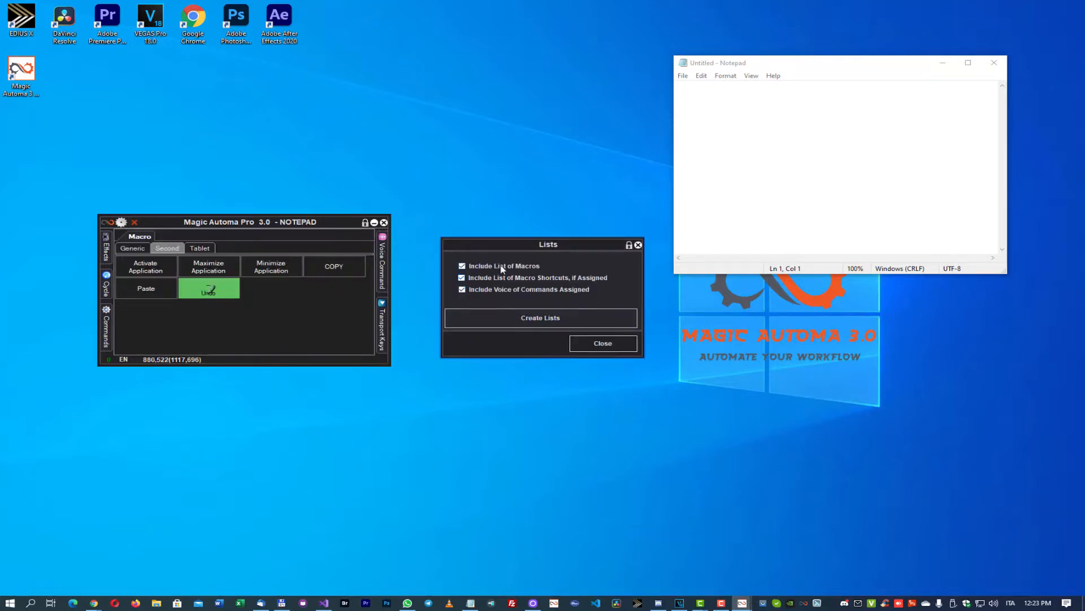
{"action": "left_click", "coordinate": [537, 326]}
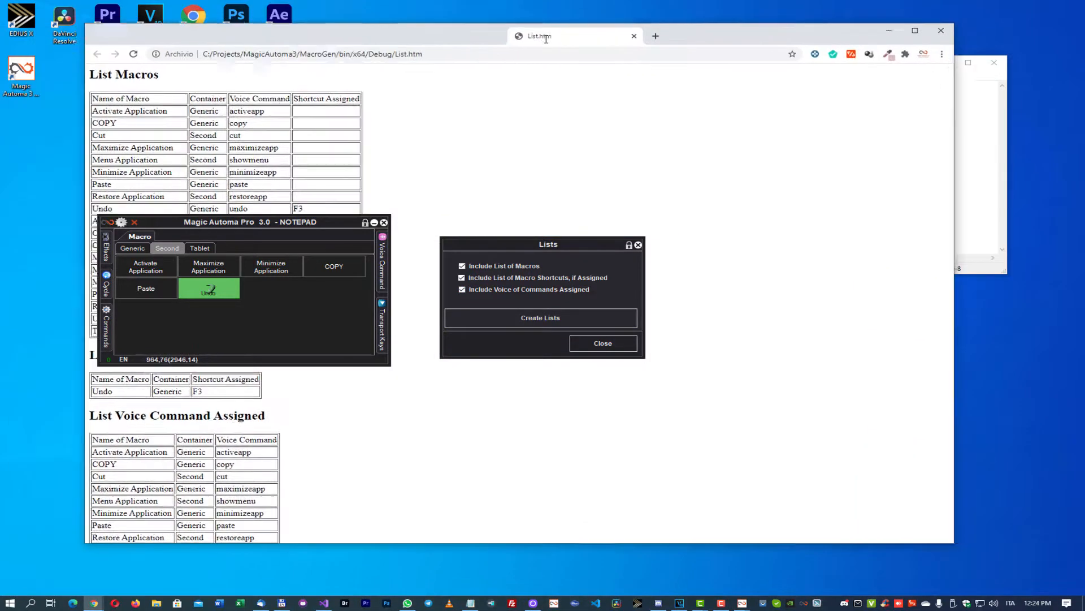
{"action": "left_click_drag", "start_coordinate": [1001, 75], "coordinate": [954, 53]}
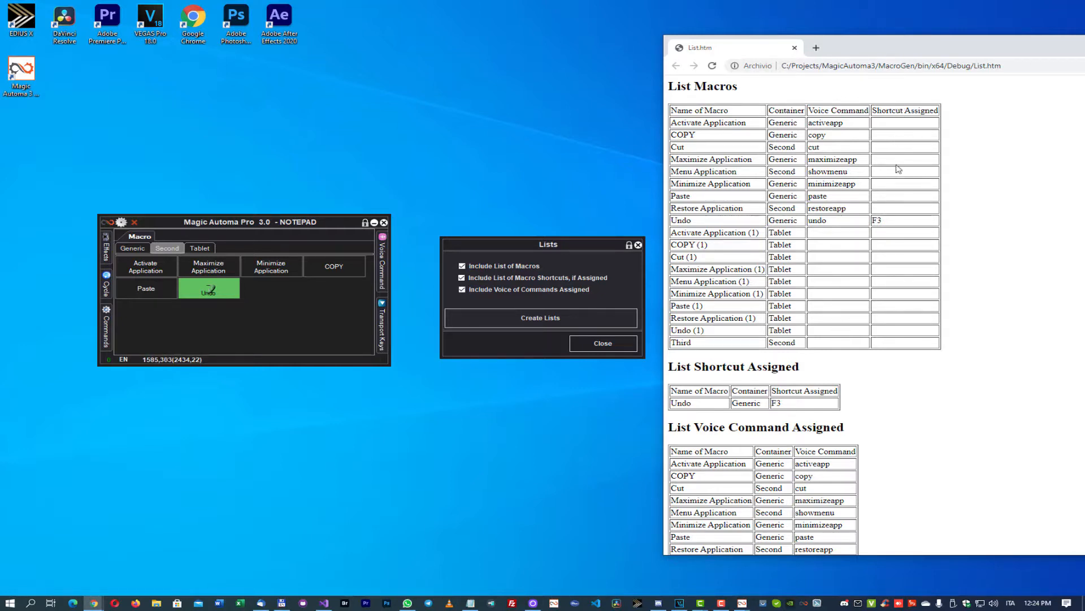
{"action": "scroll", "coordinate": [911, 357], "scroll_direction": "down", "scroll_amount": 1}
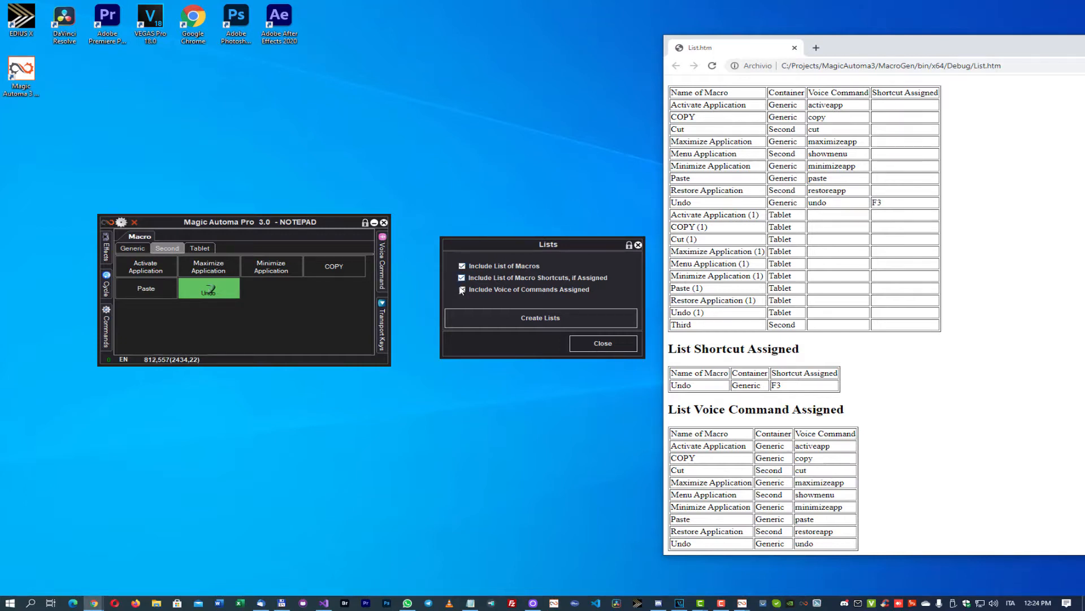
{"action": "left_click", "coordinate": [609, 345]}
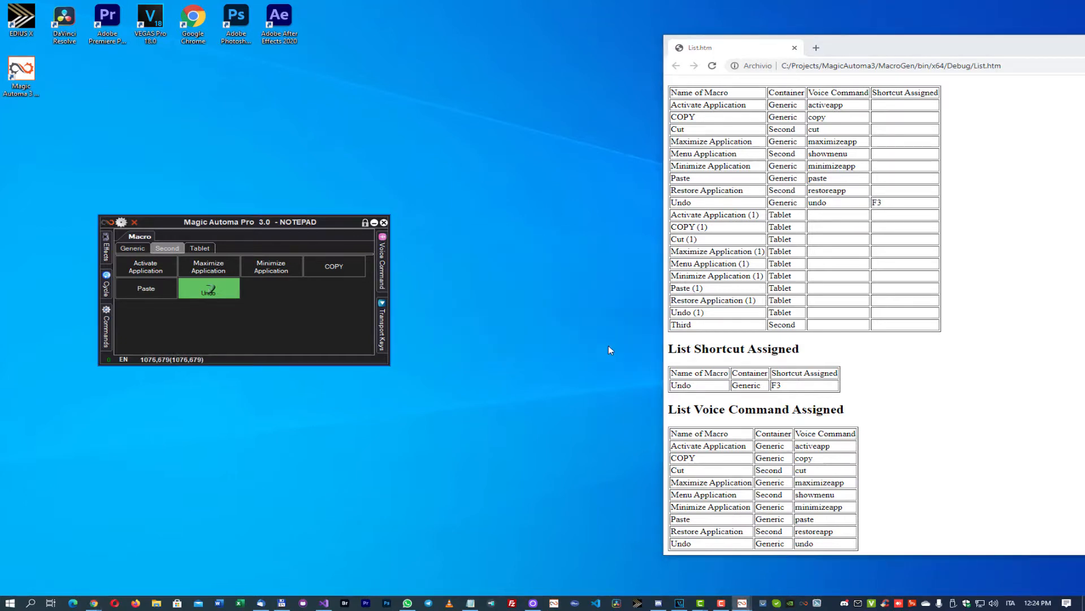
- Review the notepad entry in the workspace's Application Target settings and close the window
{"action": "left_click", "coordinate": [121, 222]}
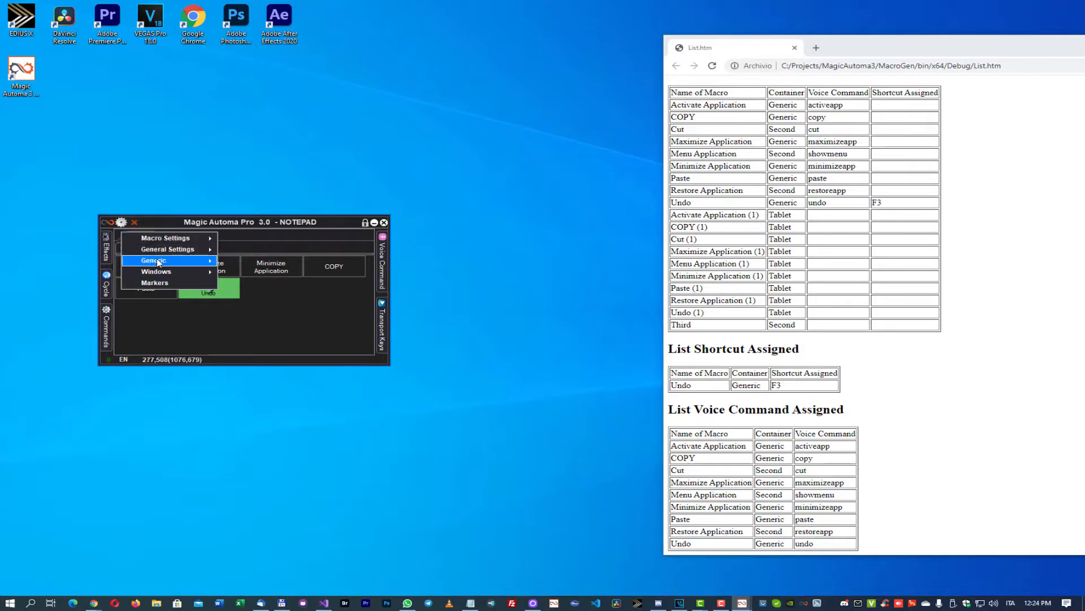
{"action": "mouse_move", "coordinate": [194, 243]}
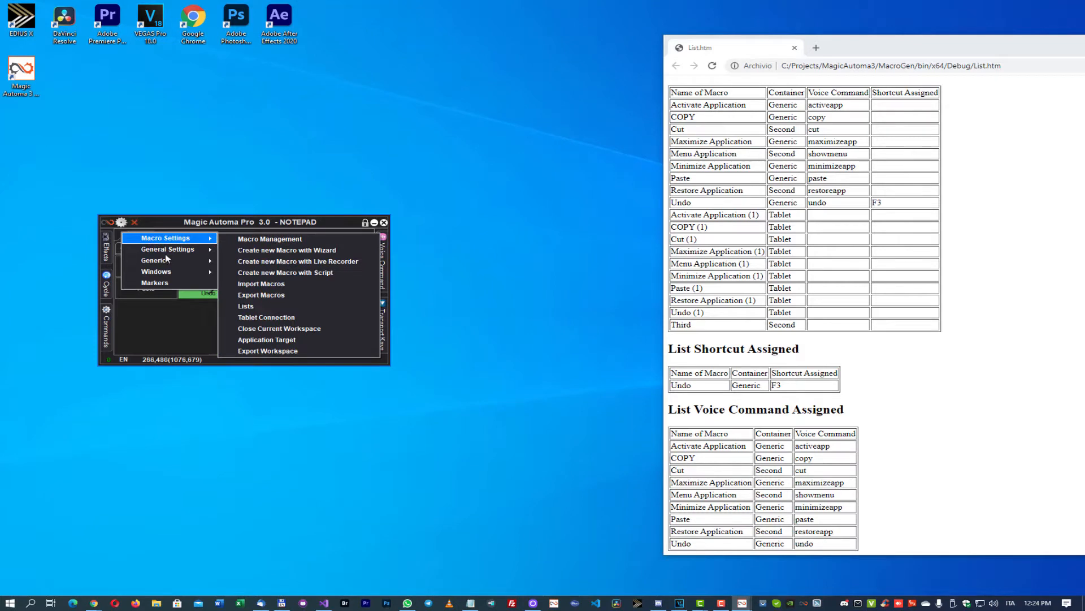
{"action": "left_click", "coordinate": [279, 341]}
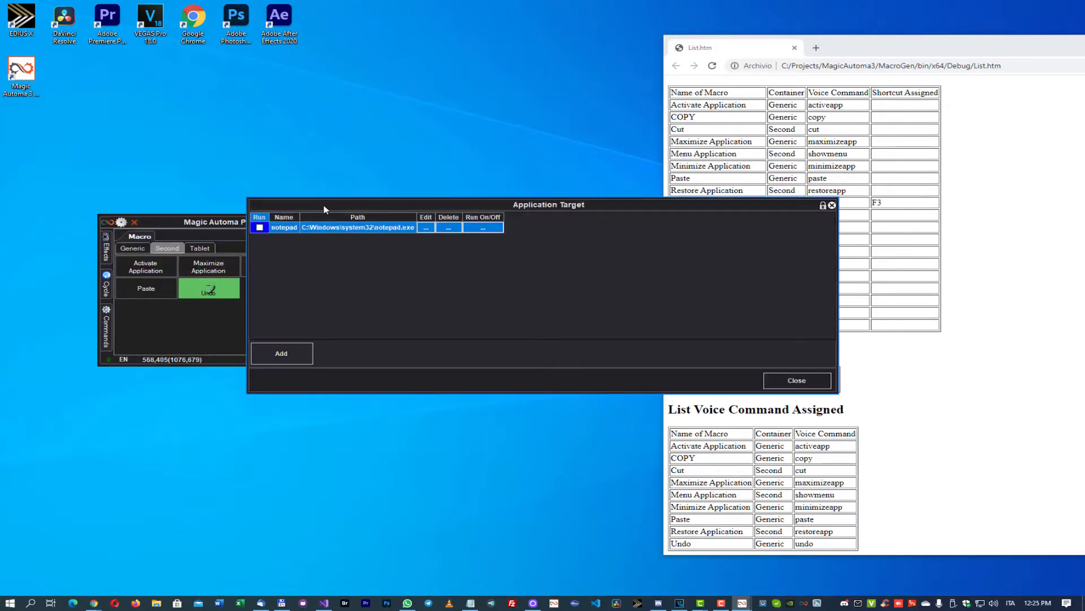
{"action": "left_click_drag", "start_coordinate": [330, 207], "coordinate": [497, 192]}
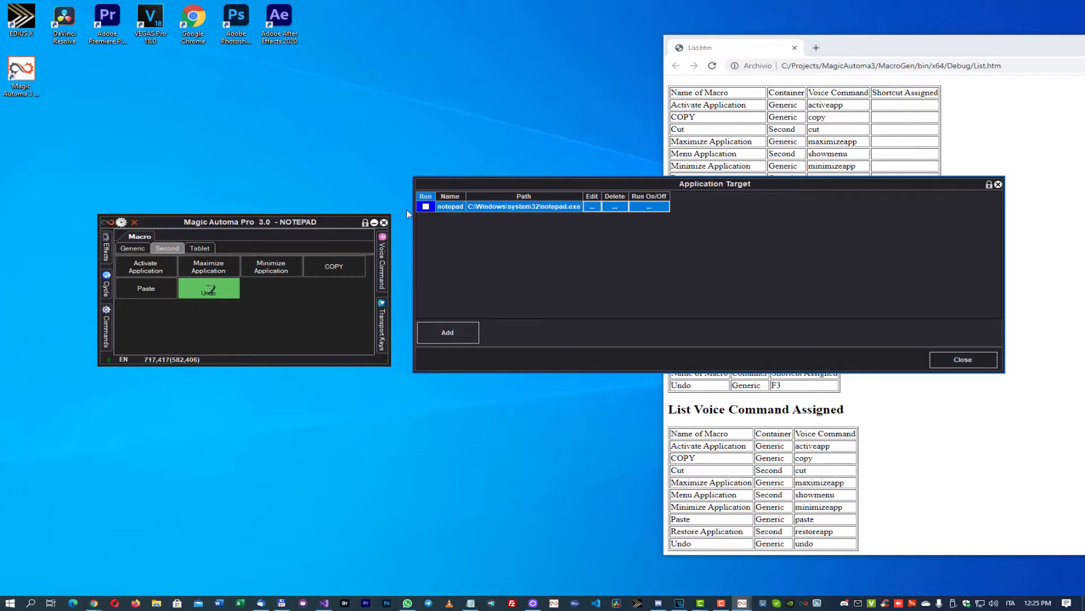
{"action": "left_click", "coordinate": [433, 207]}
{"action": "left_click", "coordinate": [944, 360]}
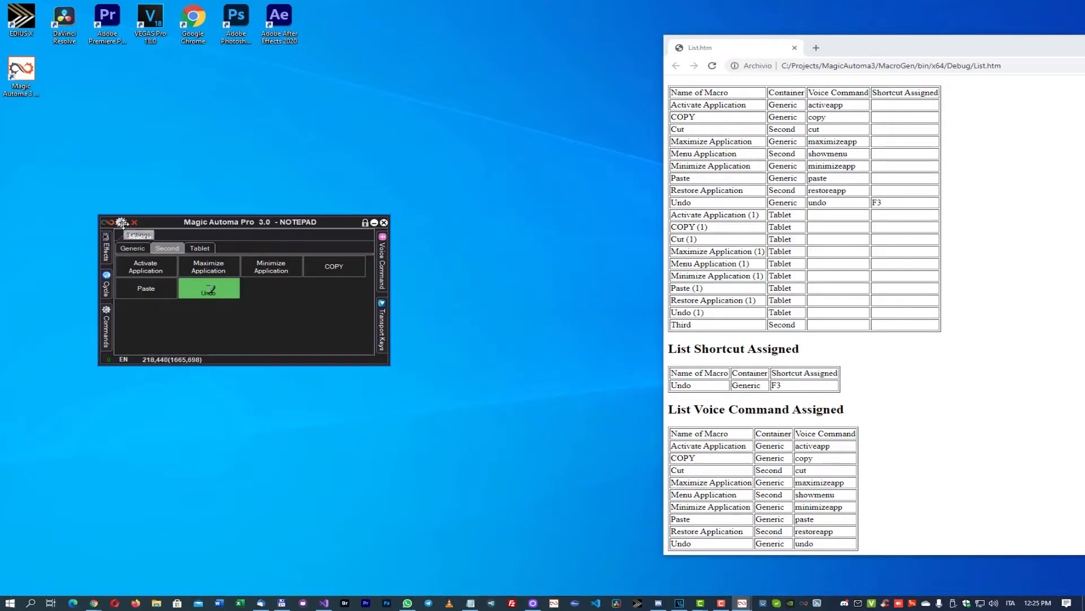
{"action": "left_click", "coordinate": [121, 222]}
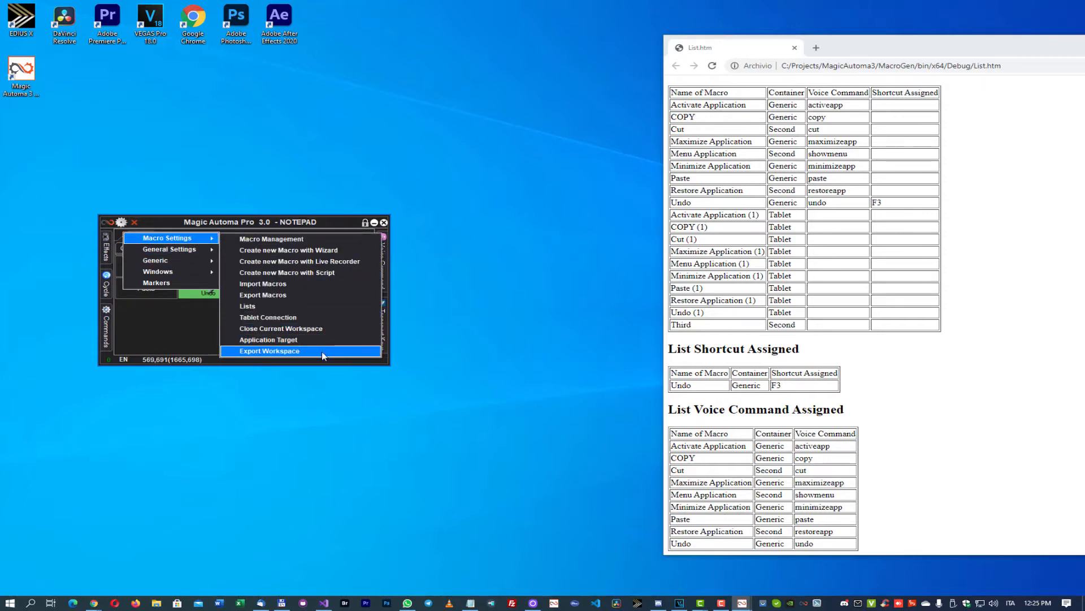
{"action": "left_click", "coordinate": [194, 348]}
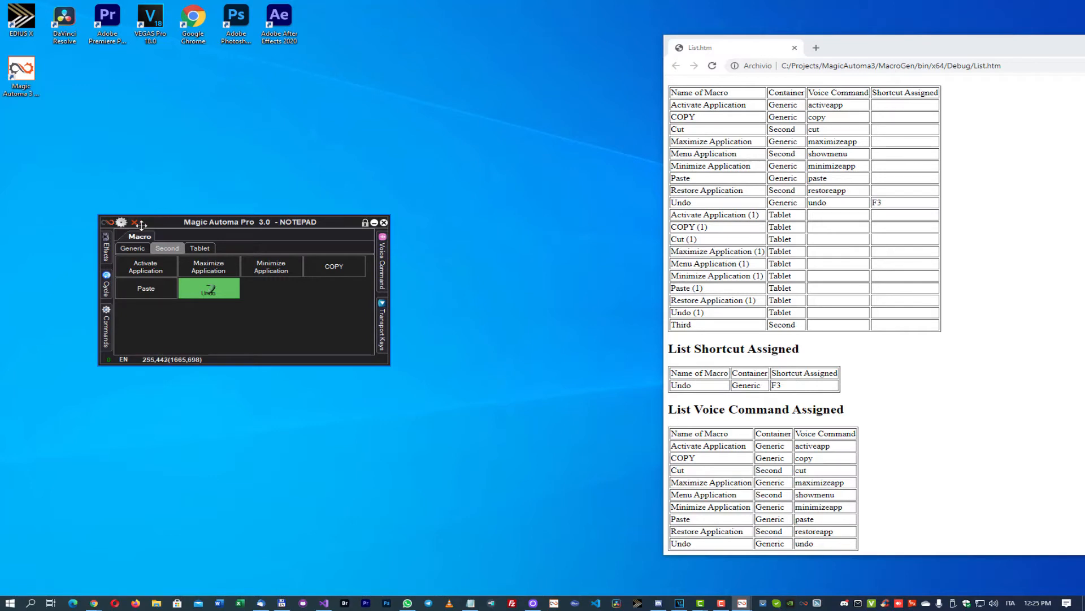
{"action": "left_click", "coordinate": [123, 222]}
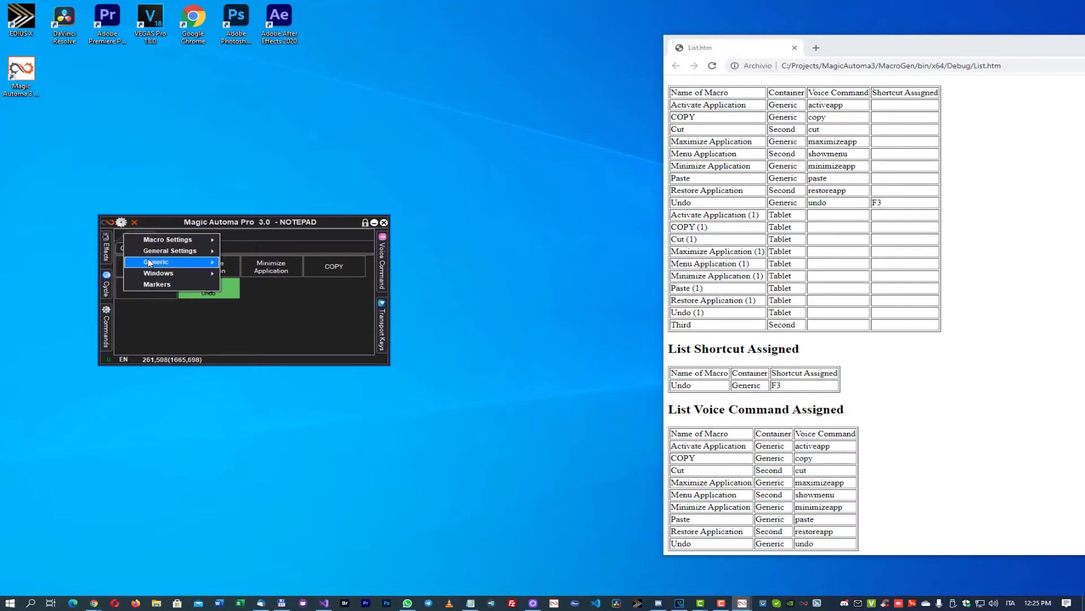
{"action": "mouse_move", "coordinate": [162, 255]}
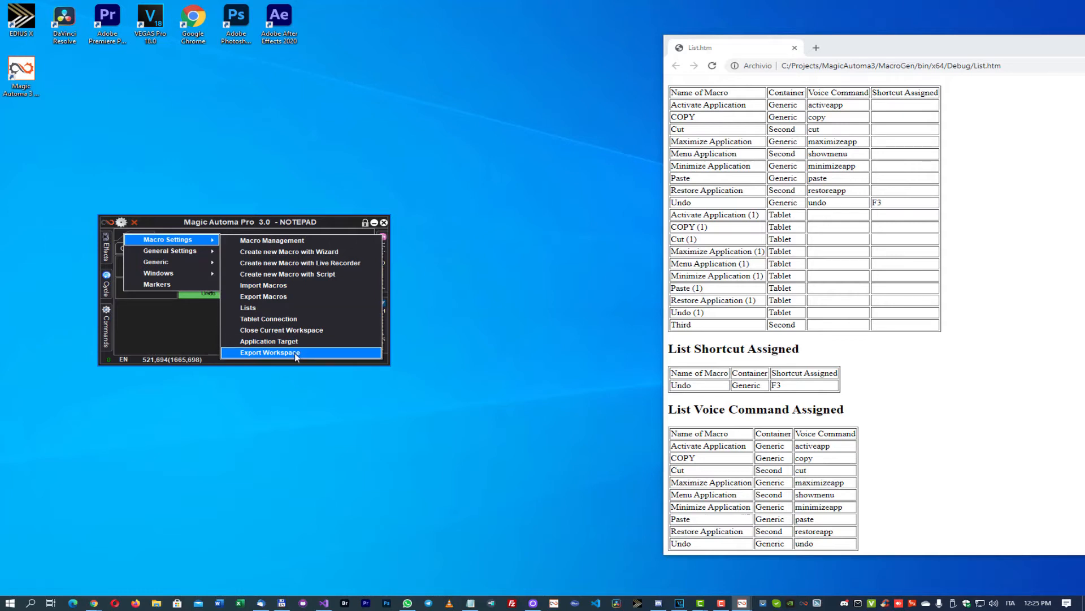
{"action": "left_click", "coordinate": [180, 328]}
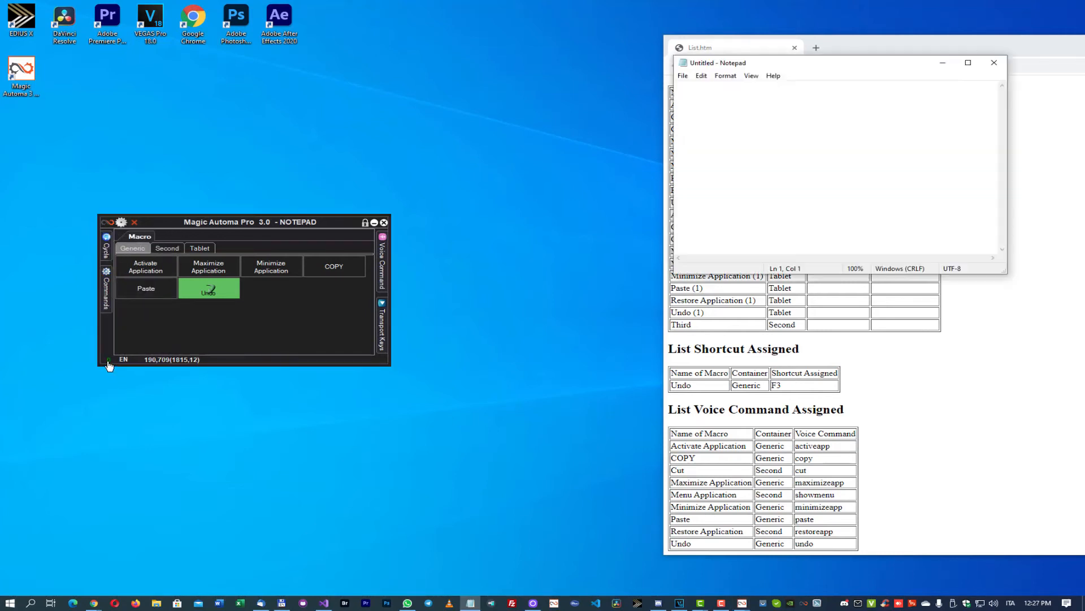
- Open the log folder from the Management Error window and read "log Thursday, March 4, 2021.txt", closing it when done
{"action": "left_click", "coordinate": [108, 362]}
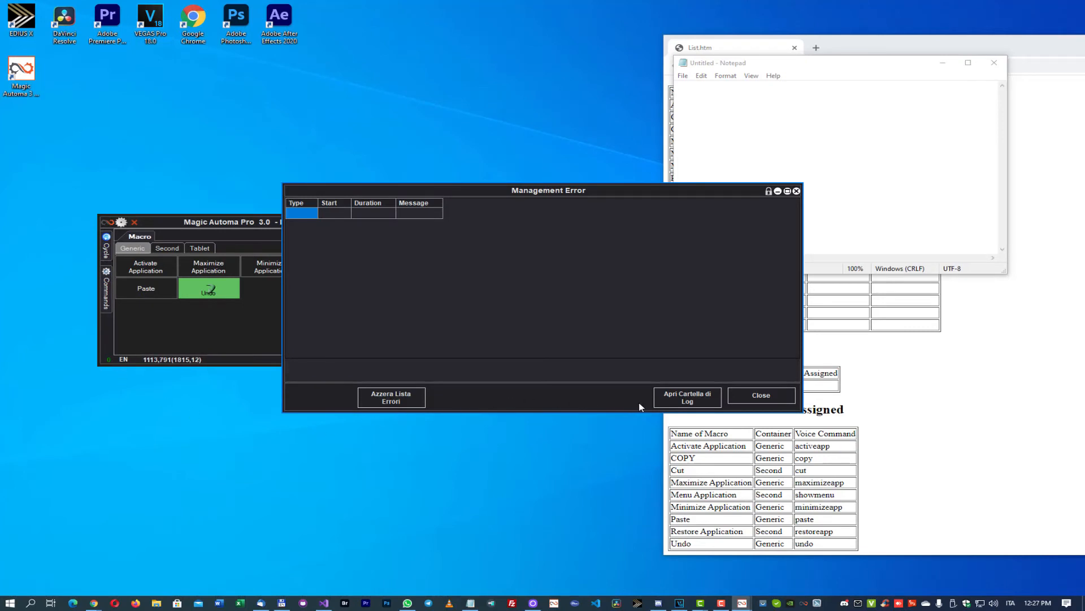
{"action": "left_click", "coordinate": [688, 402]}
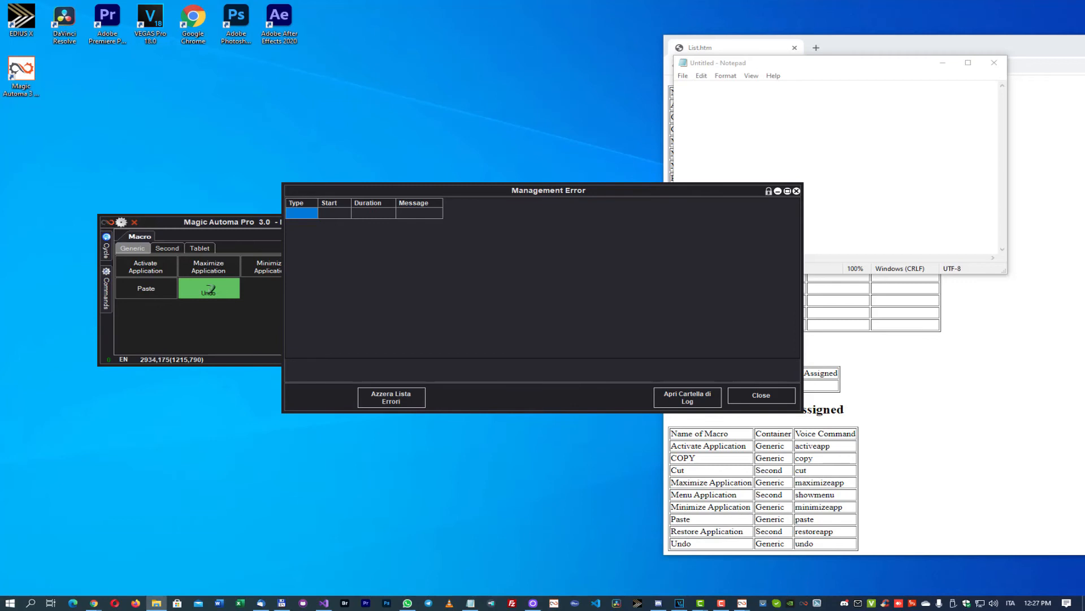
{"action": "left_click_drag", "start_coordinate": [1084, 75], "coordinate": [828, 75]}
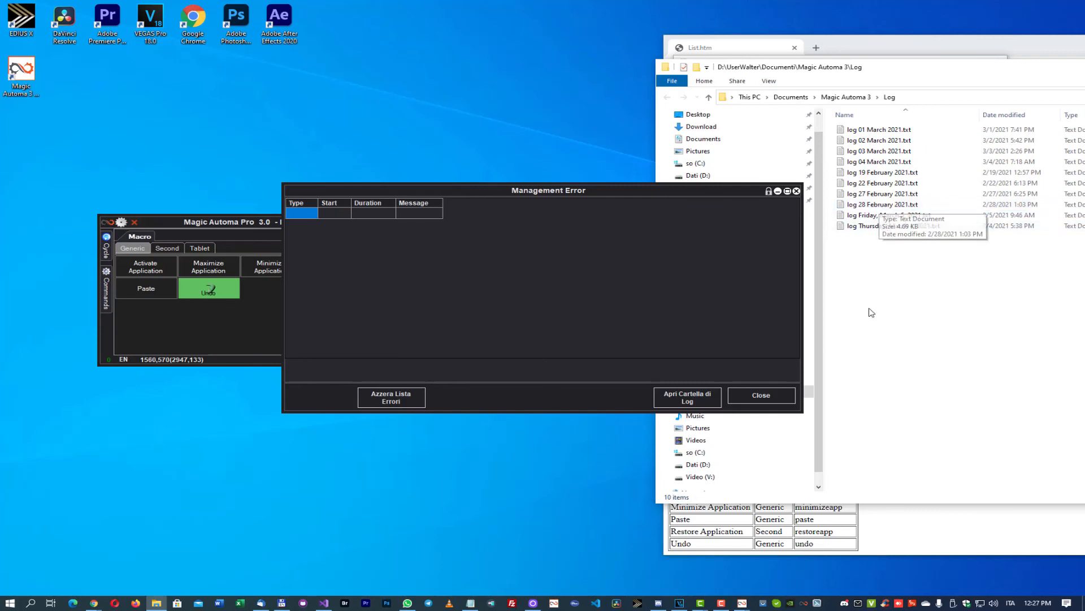
{"action": "left_click", "coordinate": [778, 397]}
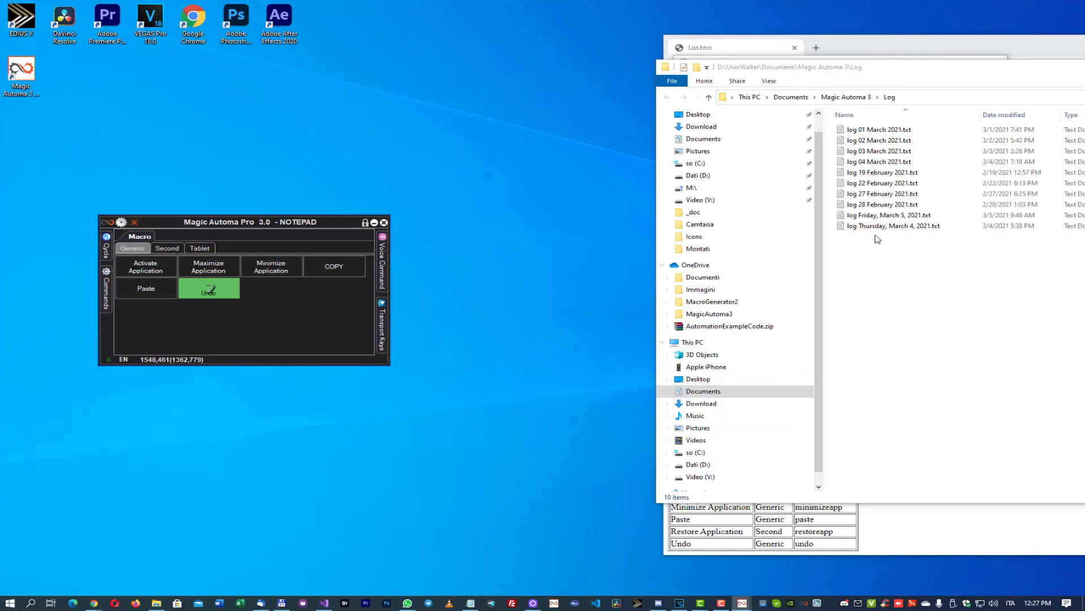
{"action": "double_click", "coordinate": [875, 227]}
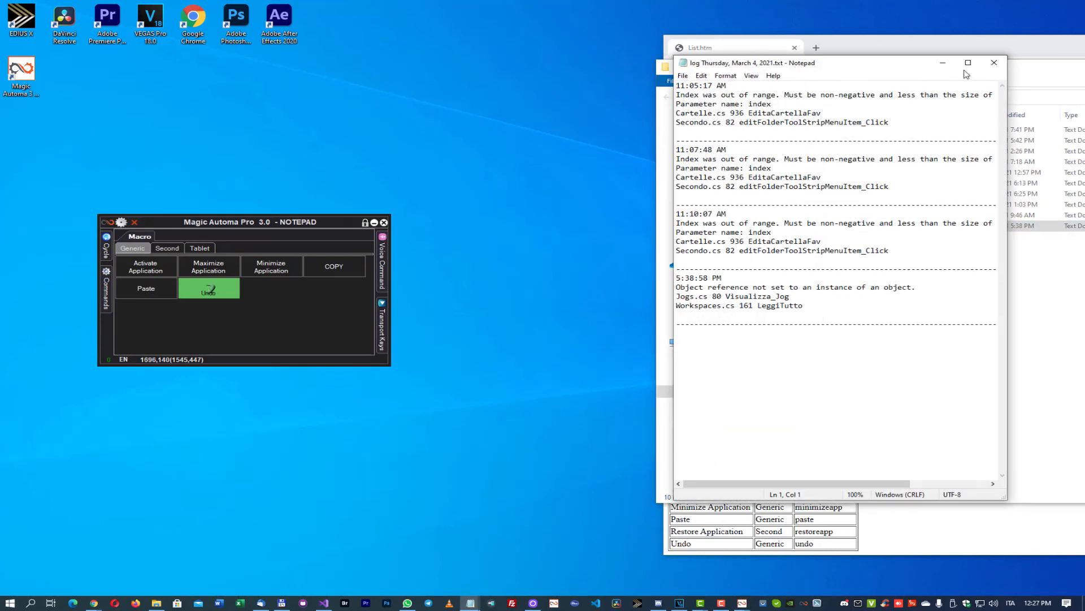
{"action": "left_click", "coordinate": [999, 66]}
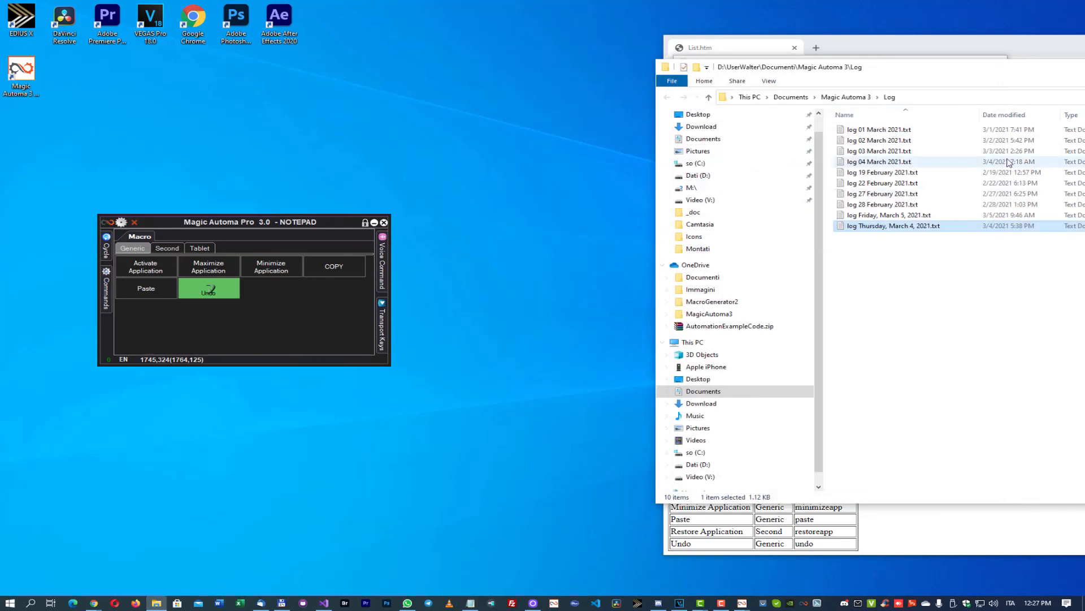